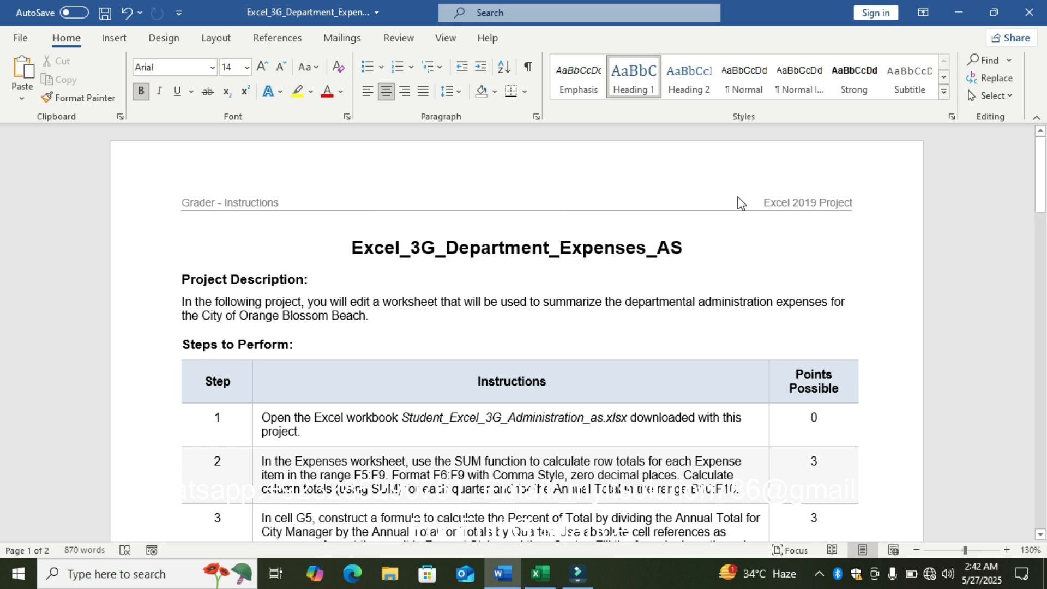
Step: Highlight the step 1 instruction in yellow and check the open administration workbook in Excel
{"action": "mouse_move", "coordinate": [1044, 192]}
{"action": "left_mouse_down"}
{"action": "mouse_move", "coordinate": [1044, 459]}
{"action": "mouse_move", "coordinate": [1044, 191]}
{"action": "left_mouse_up"}
{"action": "left_click", "coordinate": [256, 416]}
{"action": "left_click", "coordinate": [317, 389]}
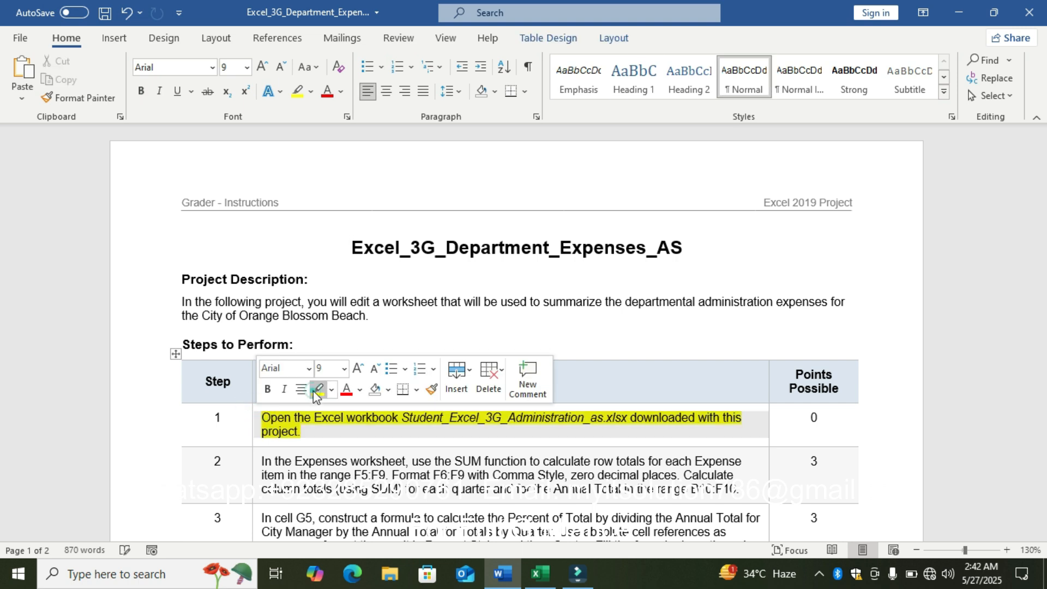
{"action": "left_click", "coordinate": [1007, 551]}
{"action": "left_click", "coordinate": [1007, 551]}
{"action": "left_click", "coordinate": [1007, 551]}
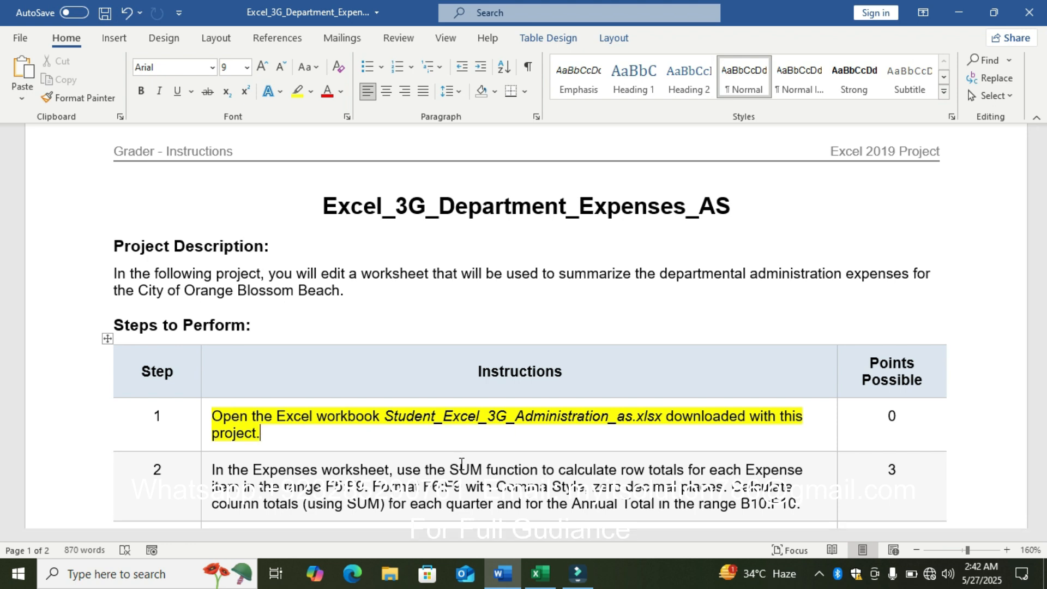
{"action": "left_click", "coordinate": [540, 581]}
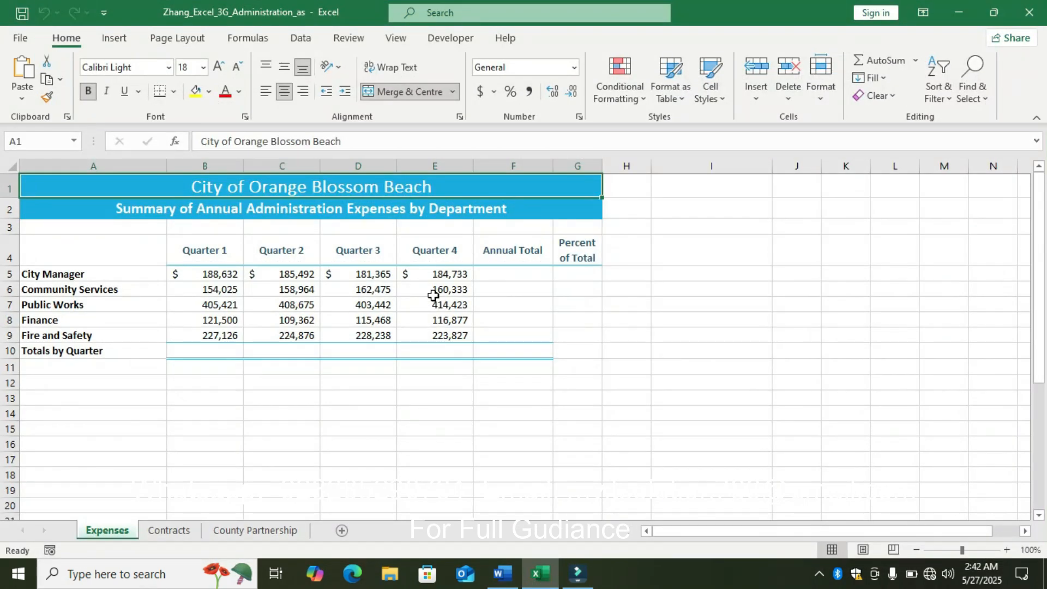
{"action": "left_click", "coordinate": [516, 565]}
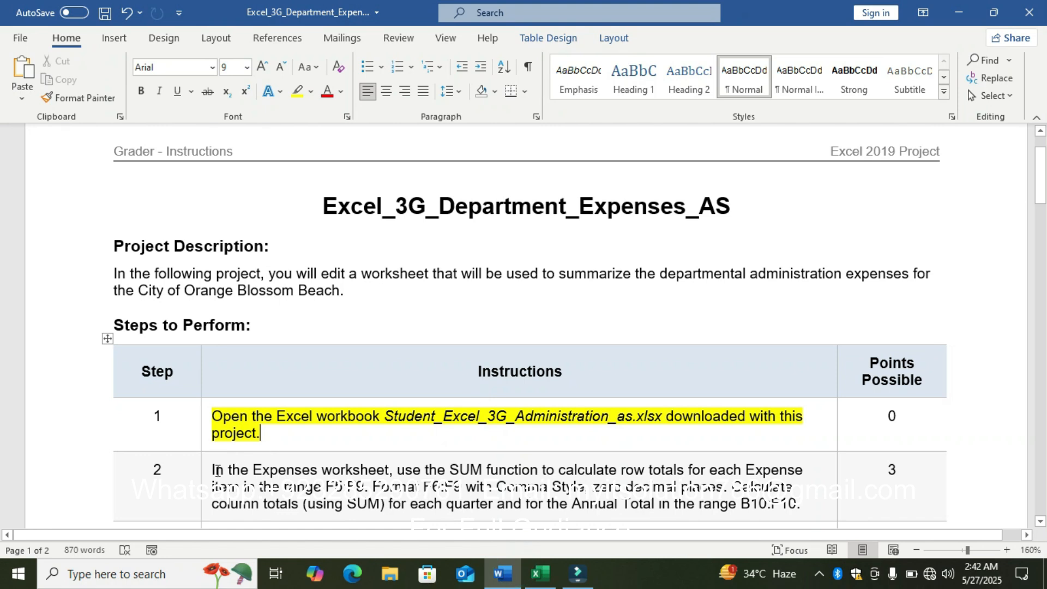
Step: Highlight the step 2 instruction about row and column totals in yellow
{"action": "left_click_drag", "start_coordinate": [1042, 193], "coordinate": [1042, 230]}
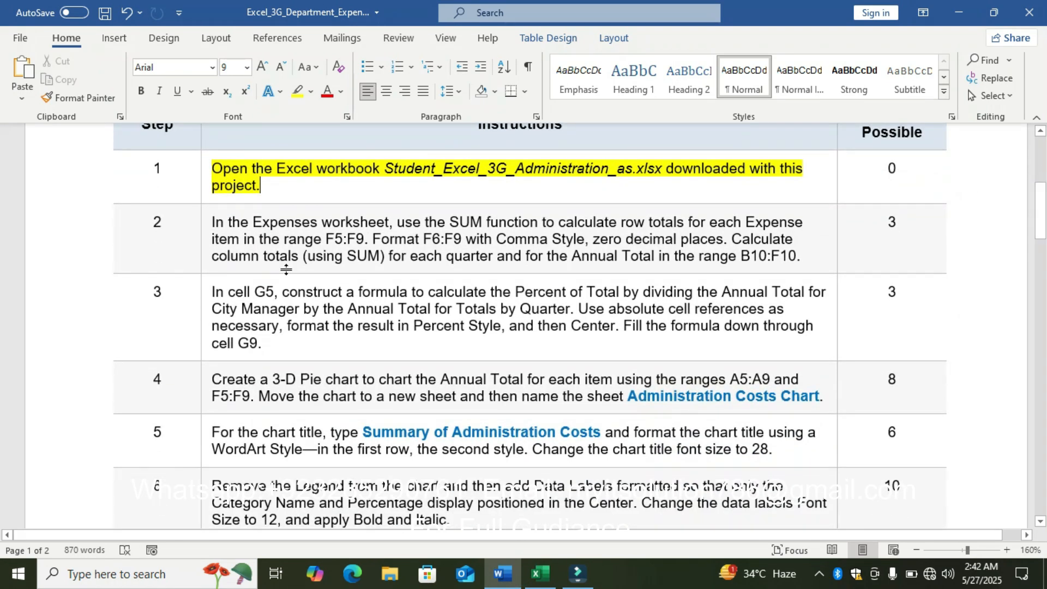
{"action": "left_click", "coordinate": [200, 223]}
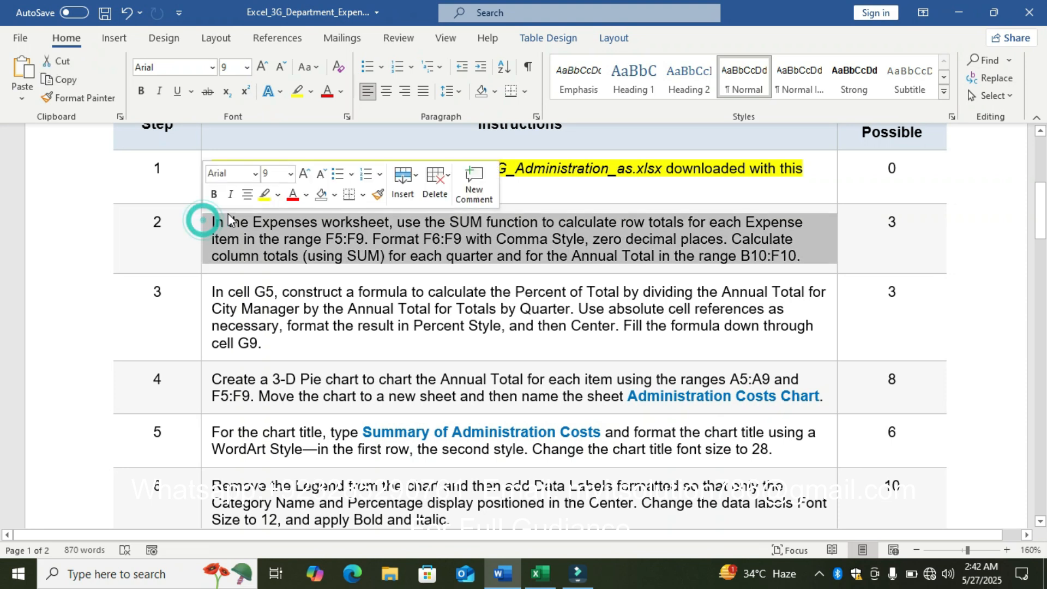
{"action": "left_click", "coordinate": [265, 194]}
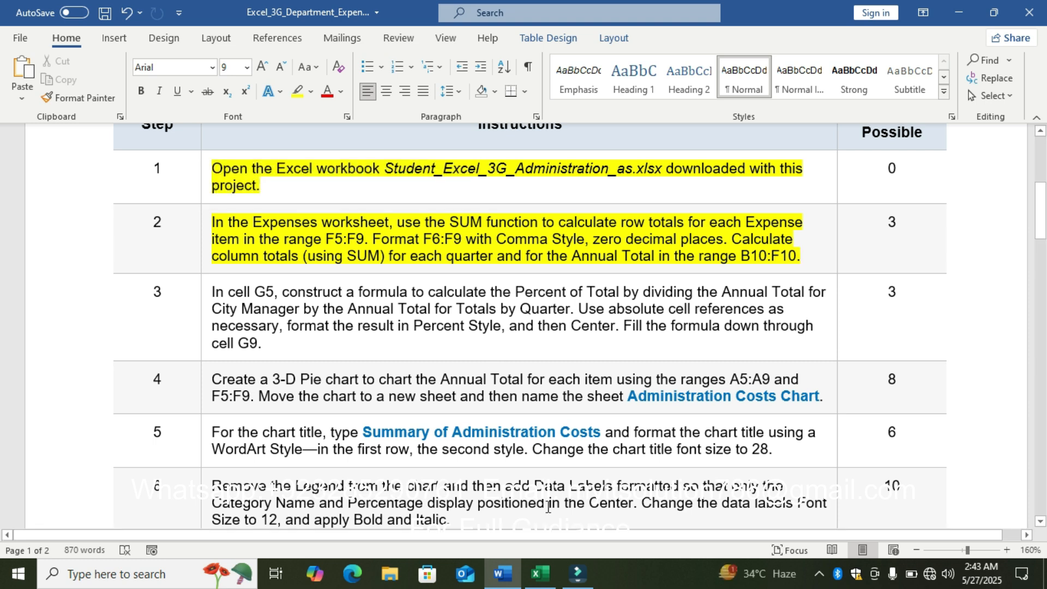
Step: Switch to the Excel workbook and calculate City Manager's annual total in F5 with =SUM(B5:E5)
{"action": "left_click", "coordinate": [540, 574]}
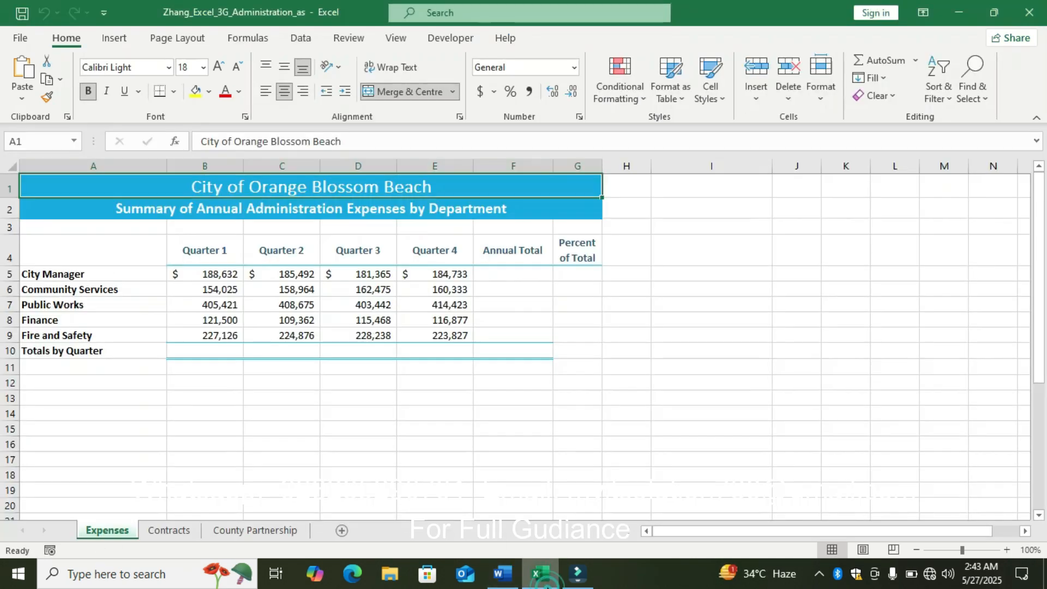
{"action": "left_click", "coordinate": [491, 272]}
{"action": "left_click", "coordinate": [492, 271]}
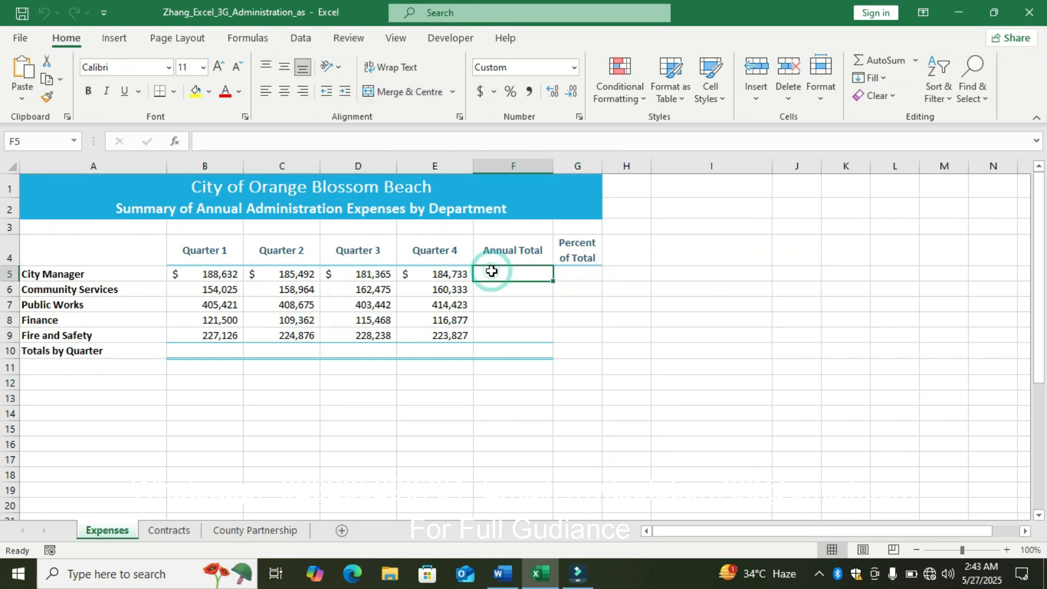
{"action": "type", "text": "=s"}
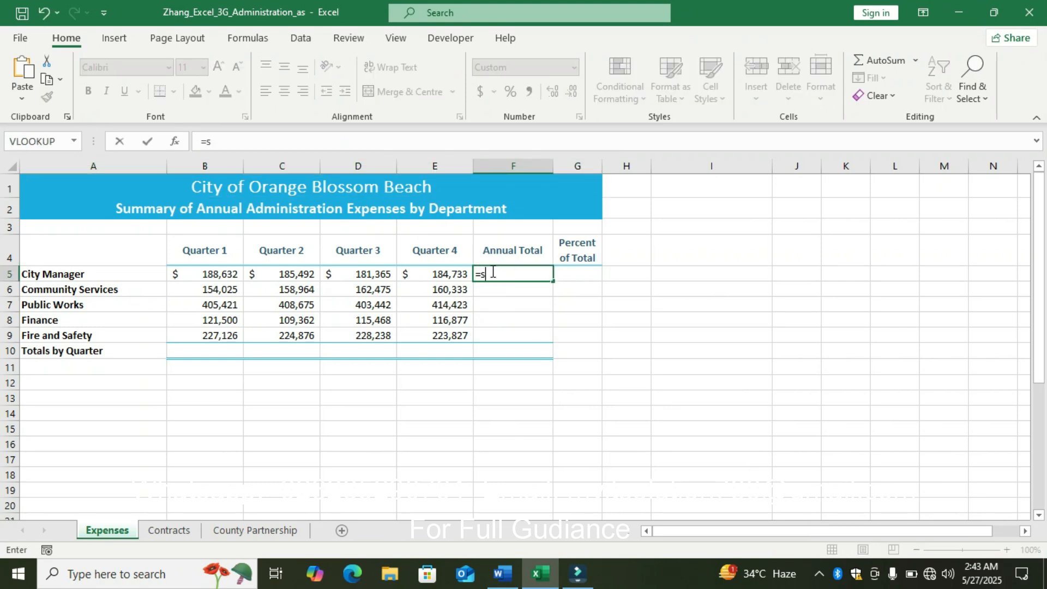
{"action": "type", "text": "um("}
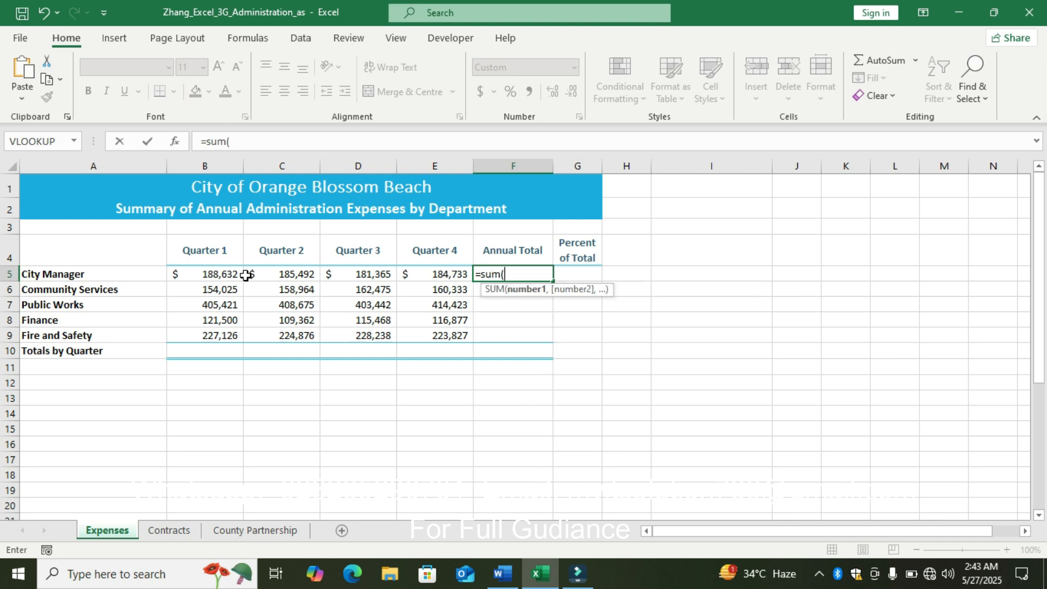
{"action": "left_click", "coordinate": [210, 274]}
{"action": "left_click_drag", "start_coordinate": [285, 263], "coordinate": [455, 277]}
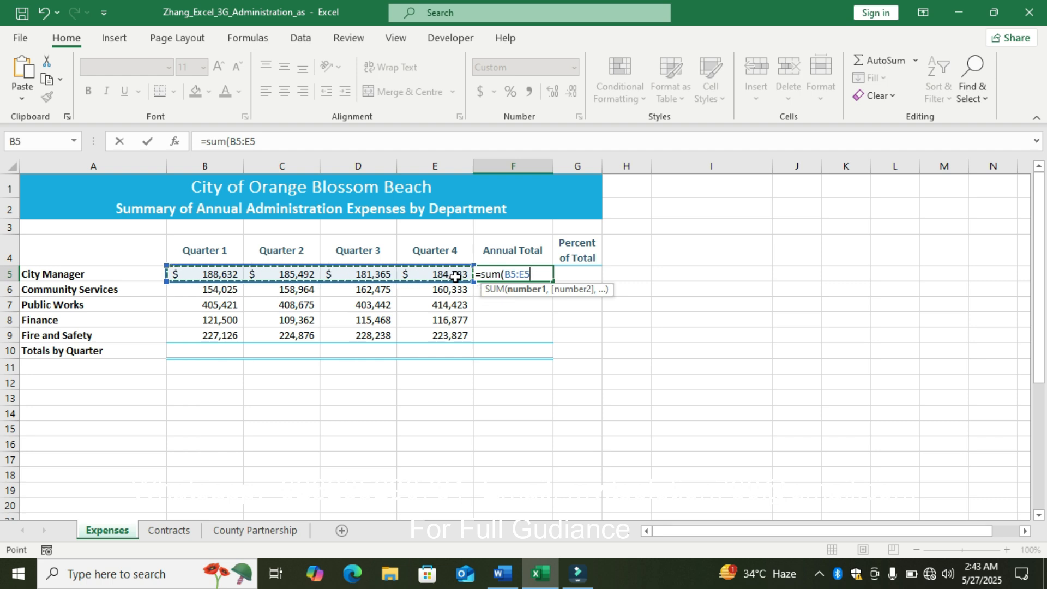
{"action": "type", "text": ")"}
{"action": "key", "text": "Return"}
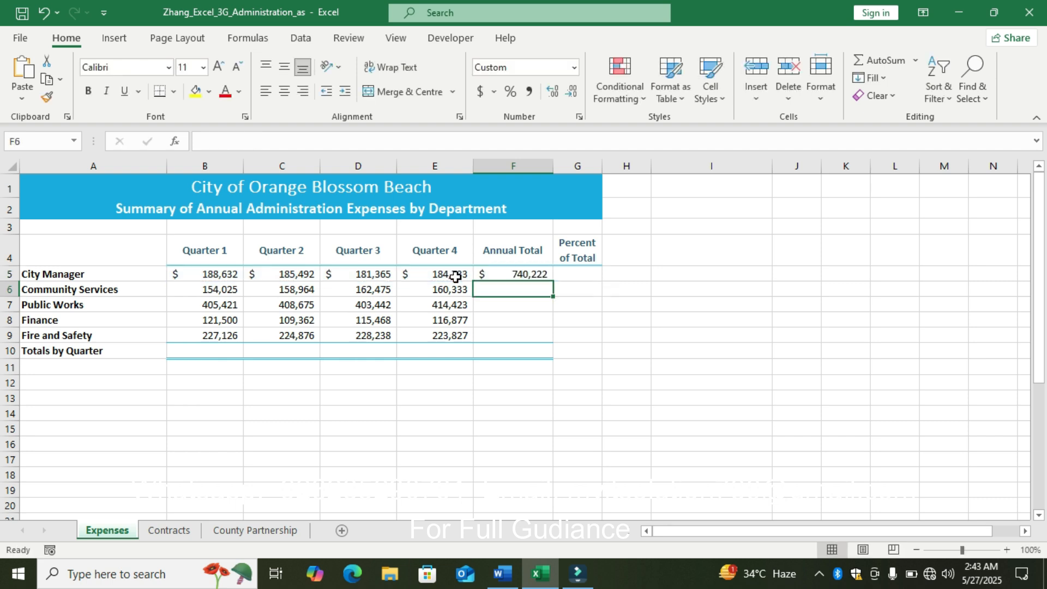
Step: Recheck the step 2 instruction in Word, and fill the F5 annual total formula down through F9 in Excel
{"action": "left_click", "coordinate": [515, 276]}
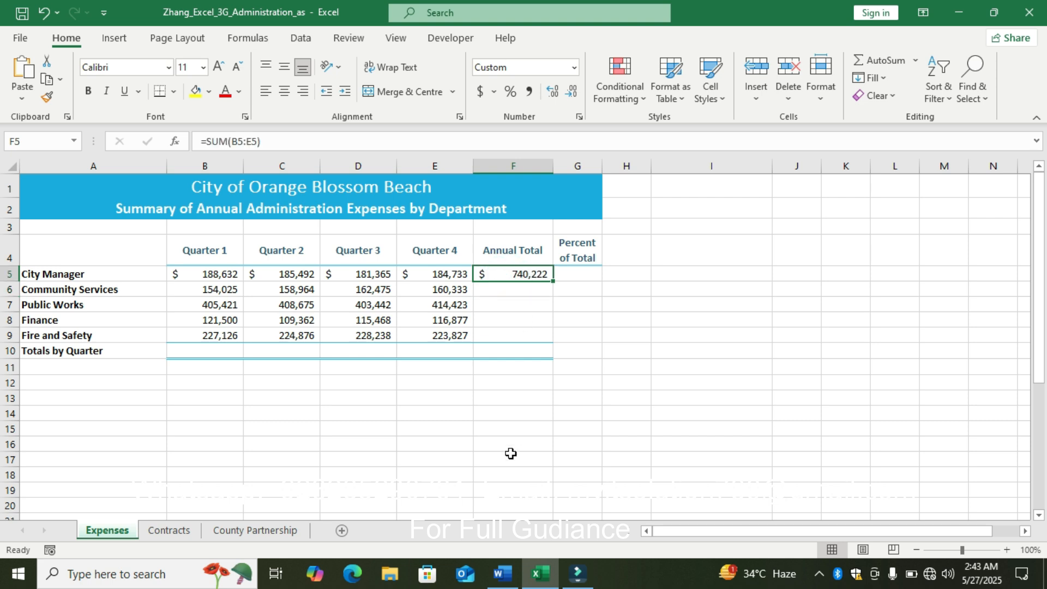
{"action": "left_click", "coordinate": [502, 573]}
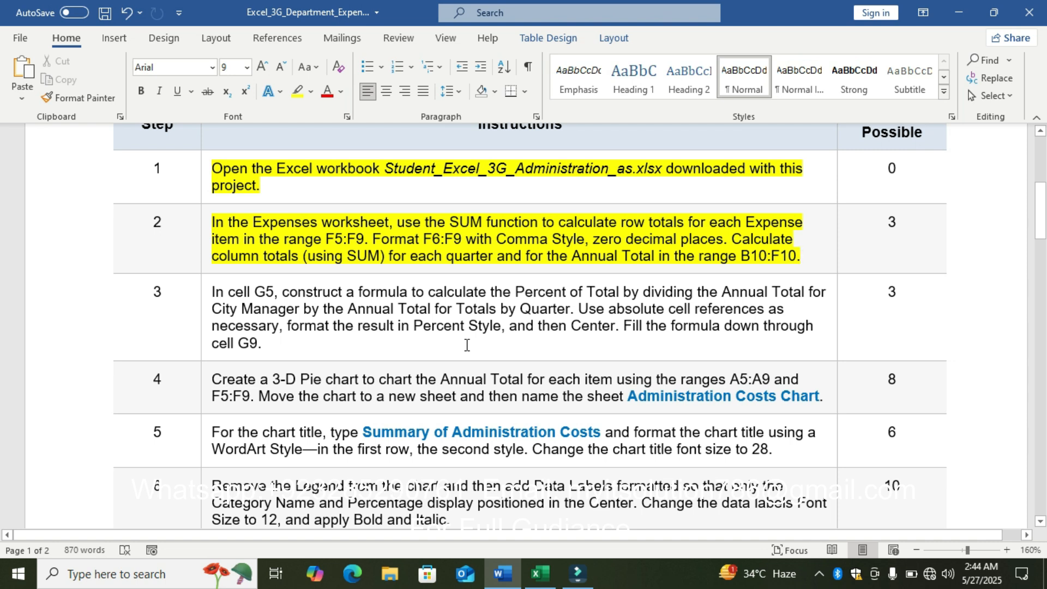
{"action": "left_click", "coordinate": [553, 583]}
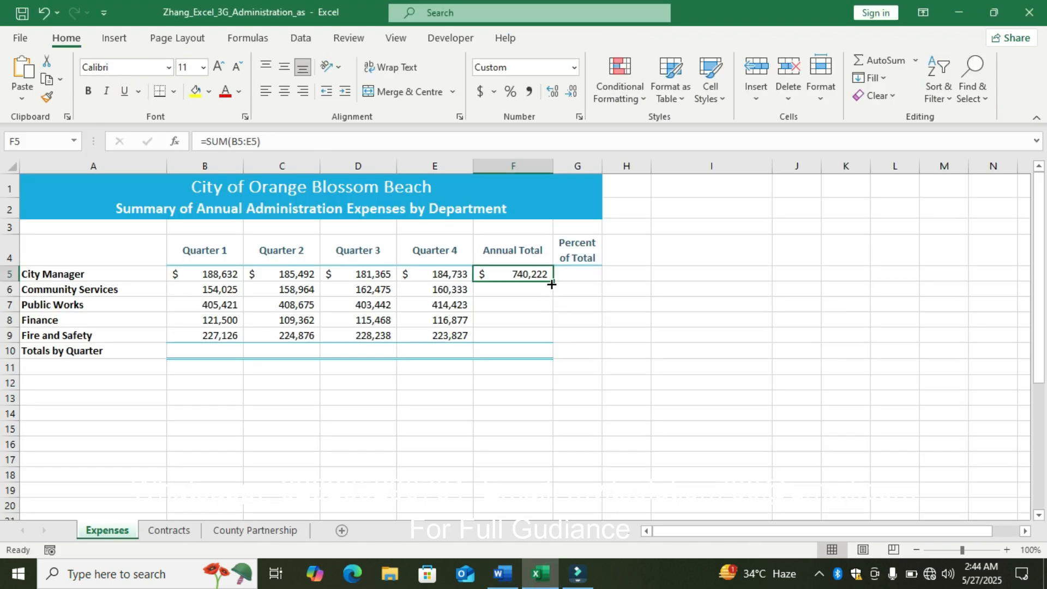
{"action": "left_click_drag", "start_coordinate": [554, 278], "coordinate": [546, 346]}
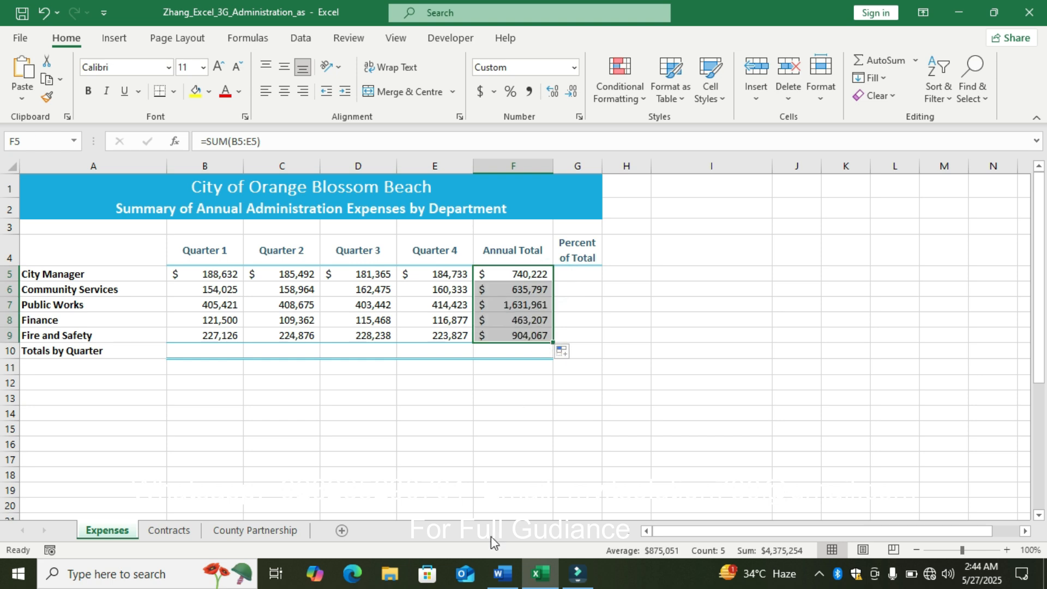
Step: Format the annual totals in F6:F9 with Comma Style and zero decimal places
{"action": "left_click", "coordinate": [499, 585]}
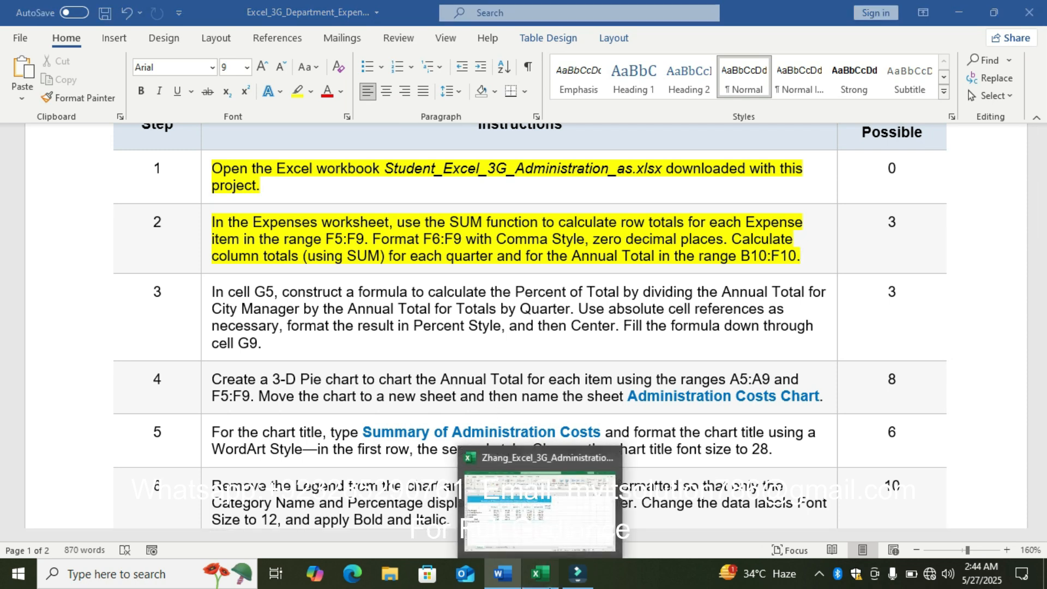
{"action": "left_click", "coordinate": [540, 574]}
{"action": "left_click_drag", "start_coordinate": [511, 287], "coordinate": [522, 334]}
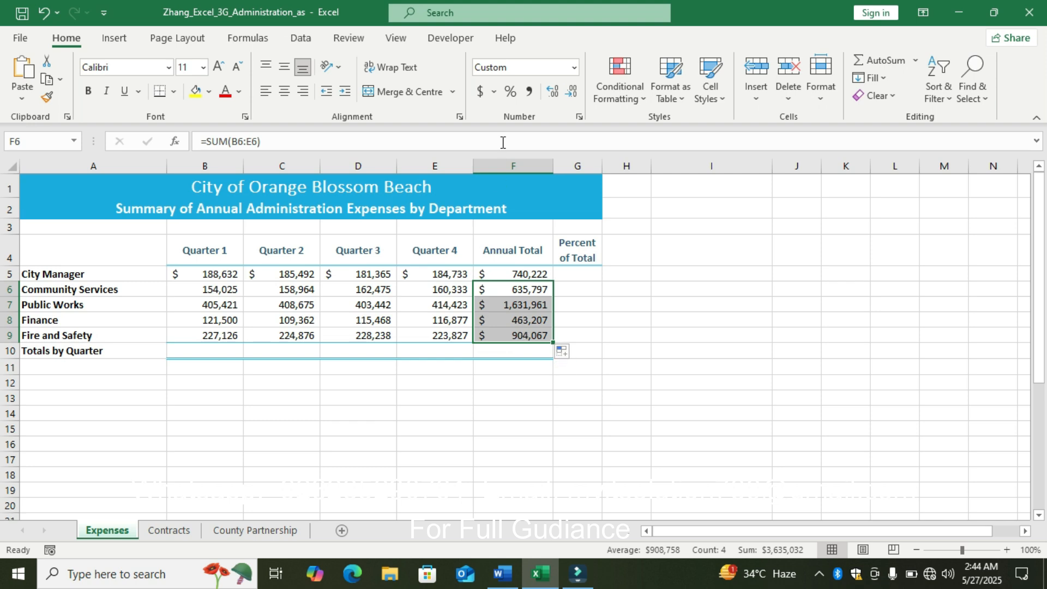
{"action": "left_click", "coordinate": [529, 91]}
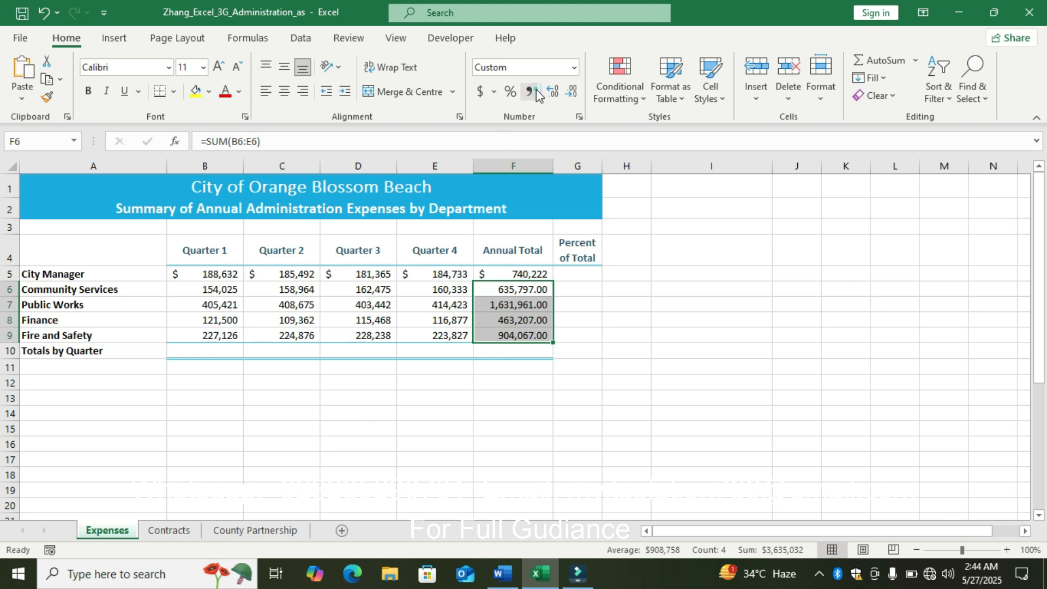
{"action": "right_click", "coordinate": [523, 299]}
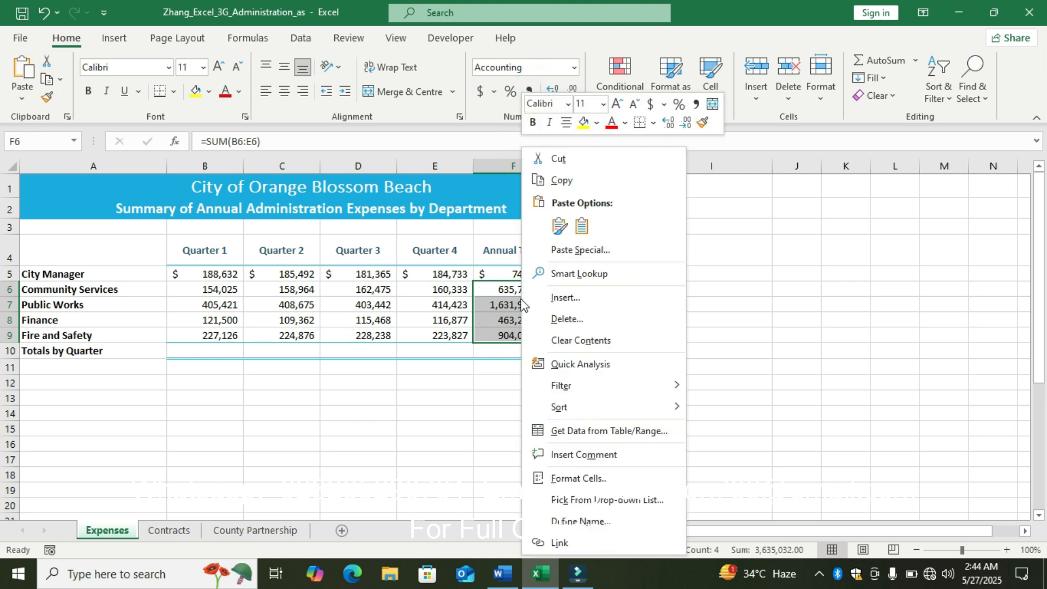
{"action": "left_click", "coordinate": [579, 479]}
{"action": "left_click", "coordinate": [600, 290]}
{"action": "left_click", "coordinate": [599, 291]}
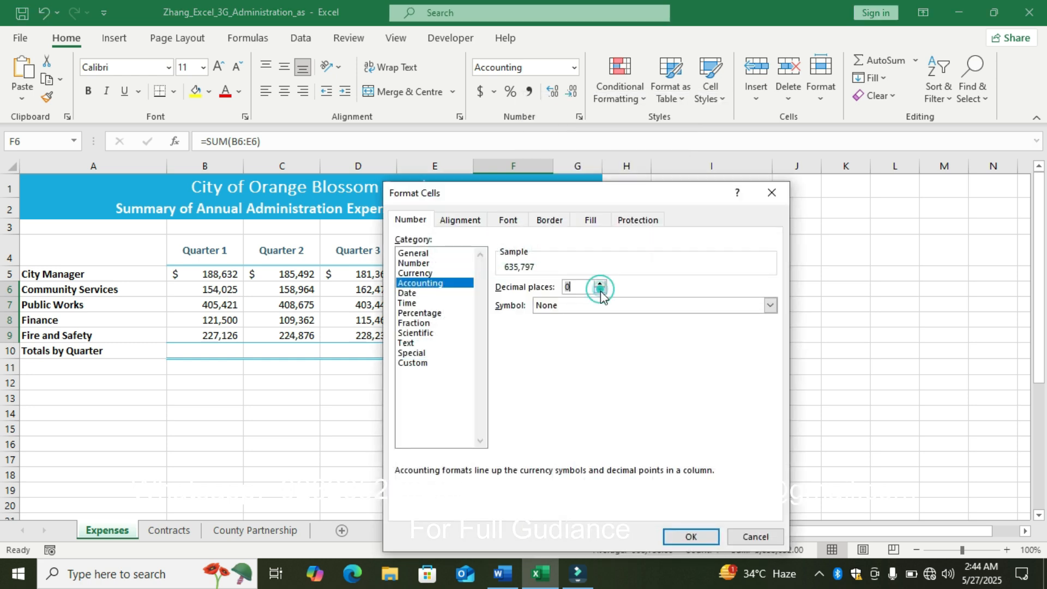
{"action": "left_click", "coordinate": [688, 536]}
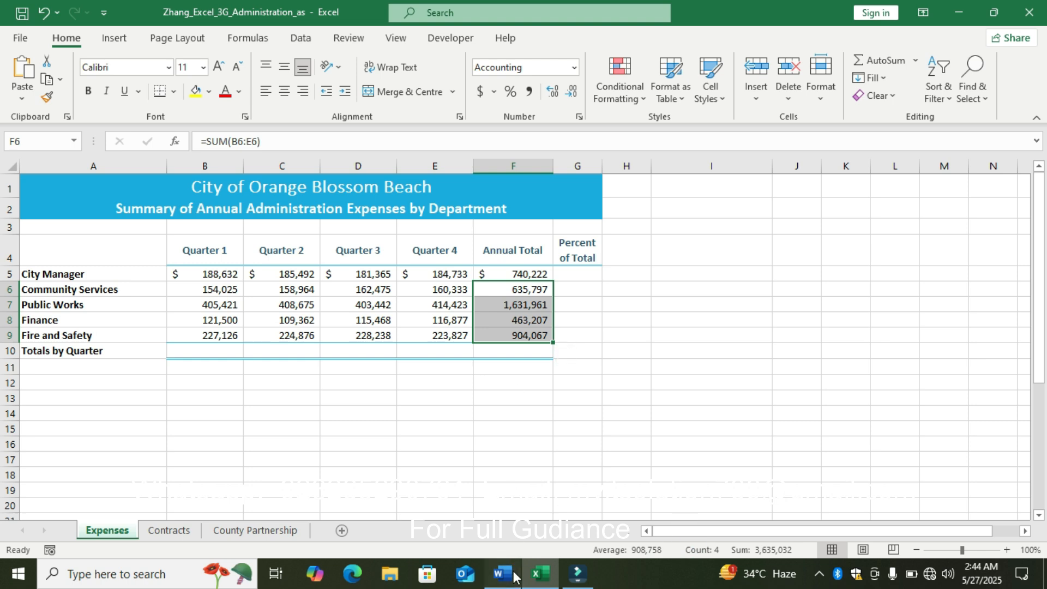
Step: Reread step 2 in Word, and calculate the Quarter 1 total in B10 in Excel with =SUM(B5:B9)
{"action": "left_click", "coordinate": [503, 573]}
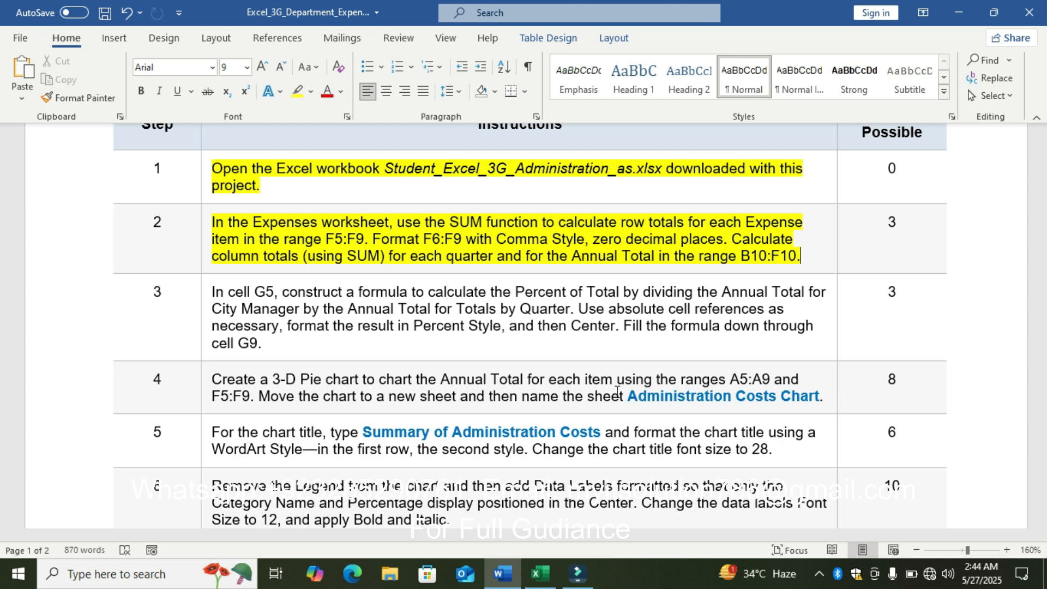
{"action": "left_click", "coordinate": [551, 572]}
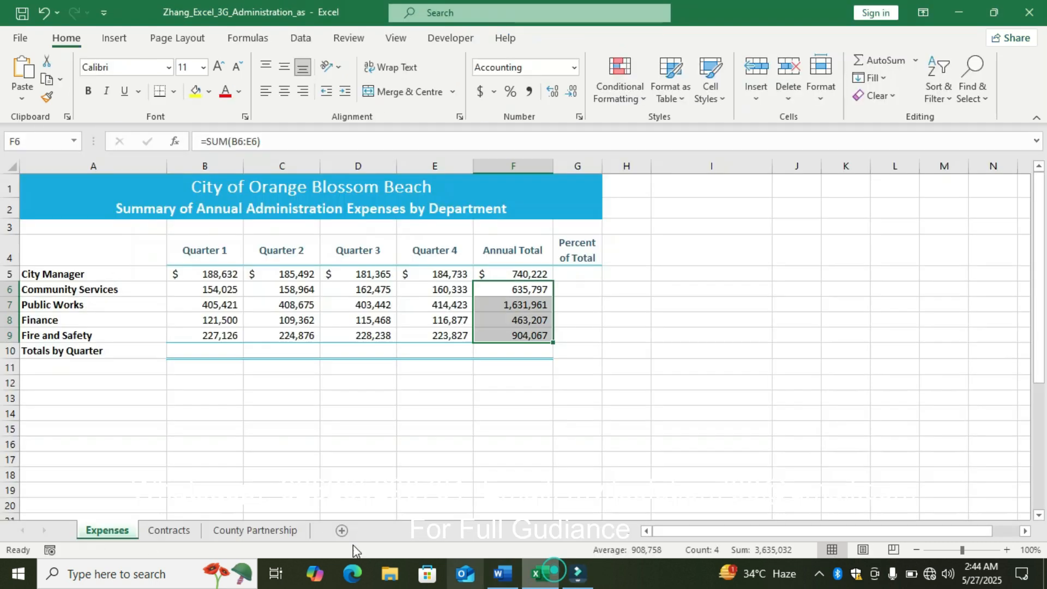
{"action": "left_click", "coordinate": [209, 350]}
{"action": "type", "text": "=s"}
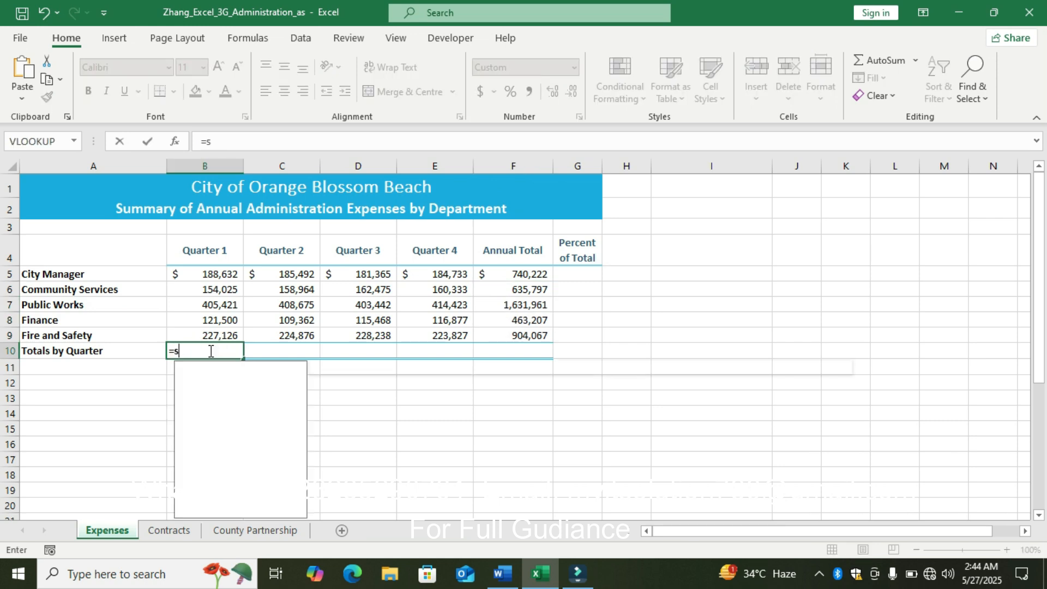
{"action": "type", "text": "m"}
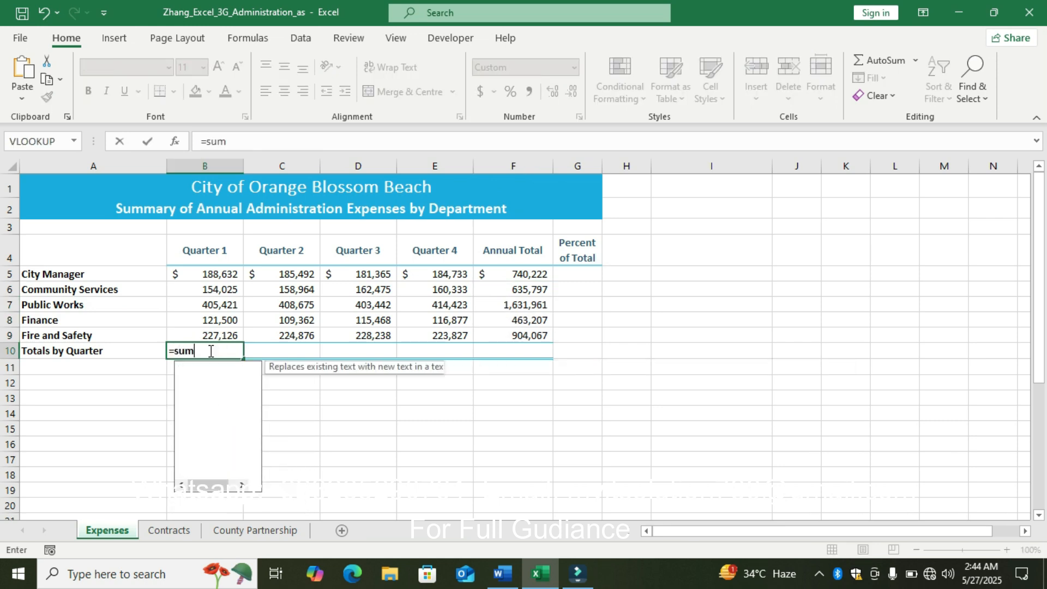
{"action": "type", "text": "("}
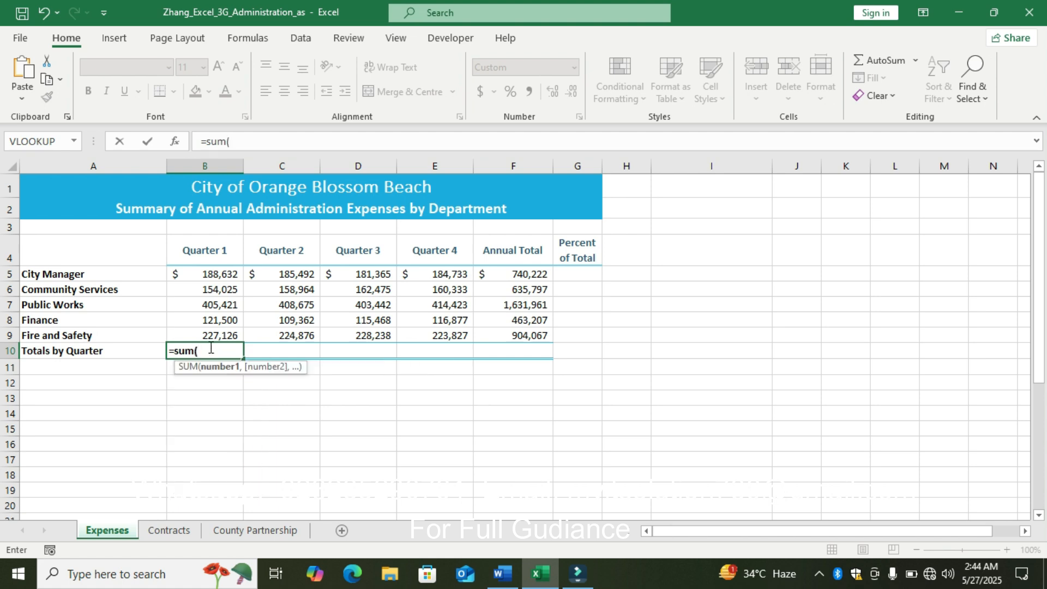
{"action": "left_click_drag", "start_coordinate": [220, 274], "coordinate": [227, 335]}
{"action": "key", "text": "Return"}
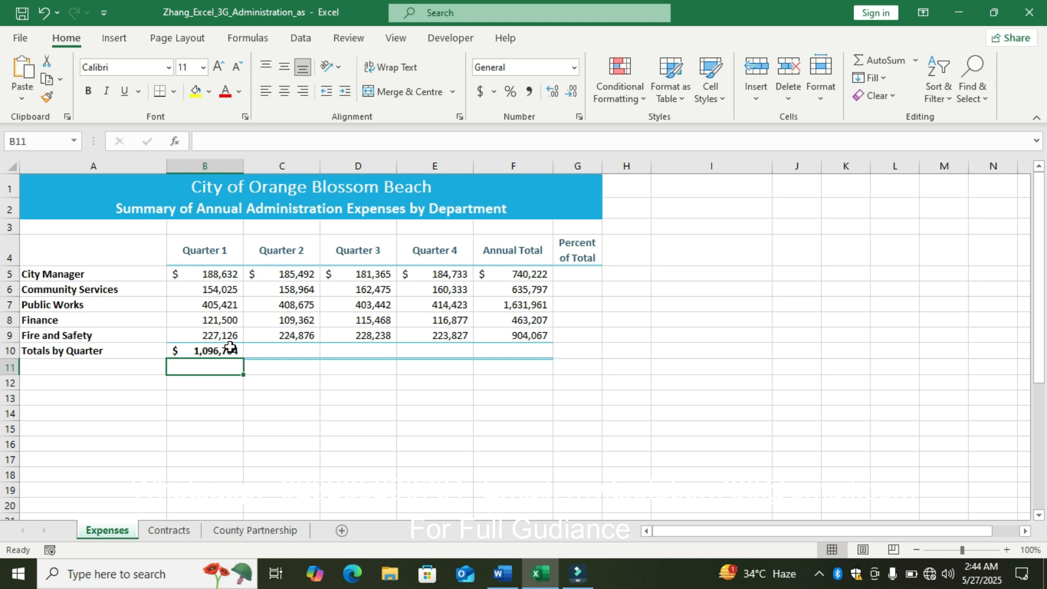
Step: Fill the B10 total formula across the Totals by Quarter row through F10
{"action": "left_click", "coordinate": [230, 349]}
{"action": "left_click_drag", "start_coordinate": [242, 358], "coordinate": [527, 346]}
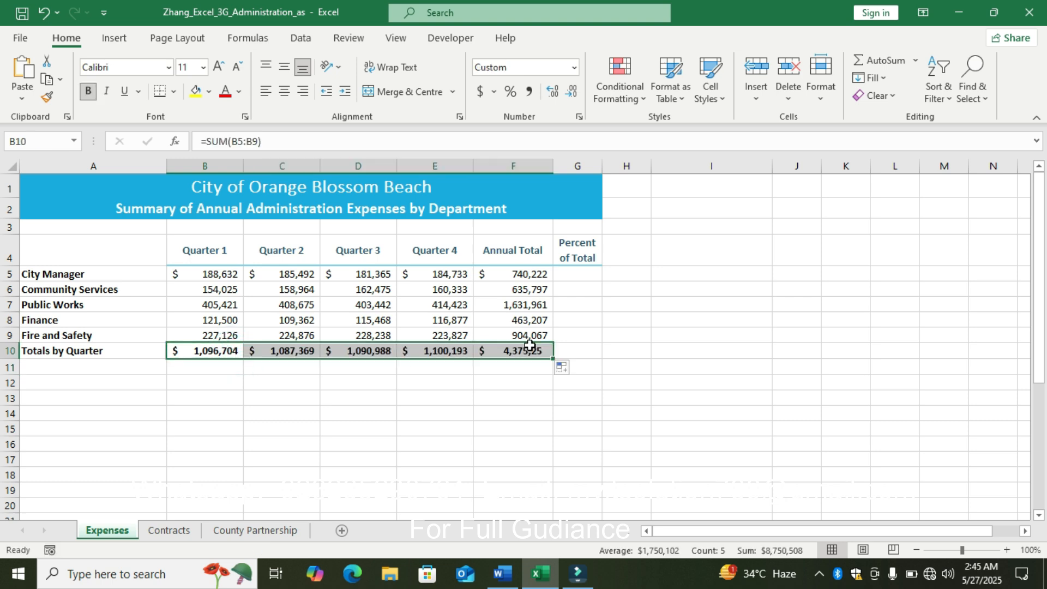
{"action": "left_click", "coordinate": [654, 339]}
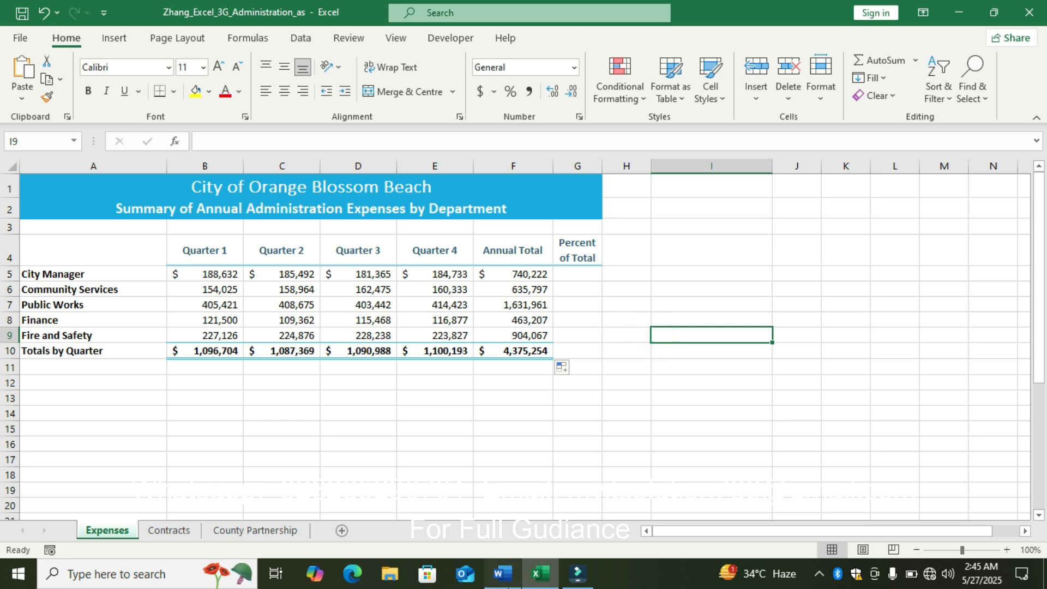
Step: Switch to the Word instructions and highlight the step 3 instruction in yellow
{"action": "left_click", "coordinate": [502, 573]}
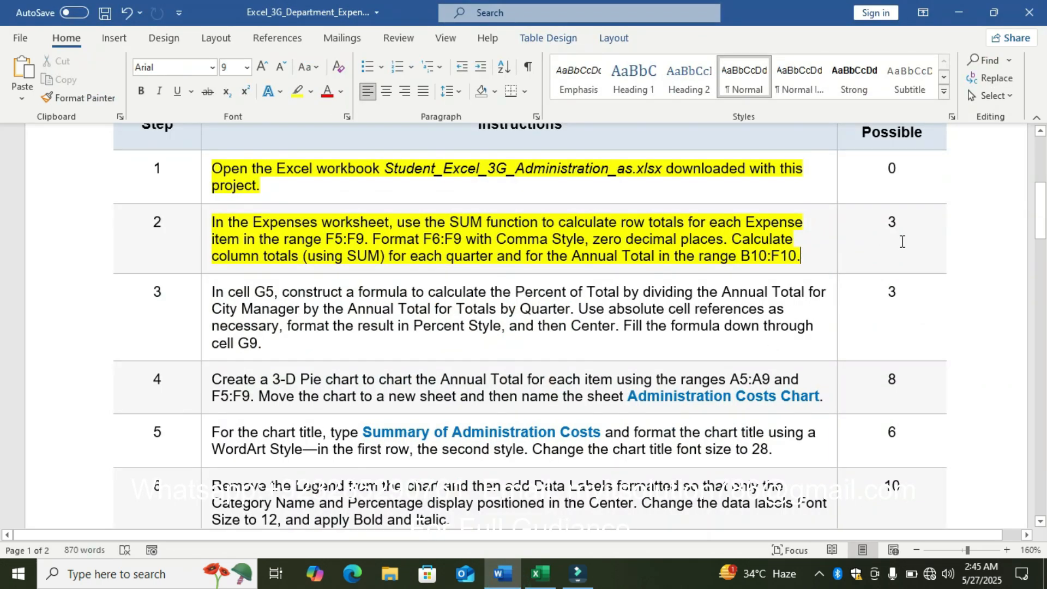
{"action": "left_click", "coordinate": [204, 307]}
{"action": "left_click", "coordinate": [263, 274]}
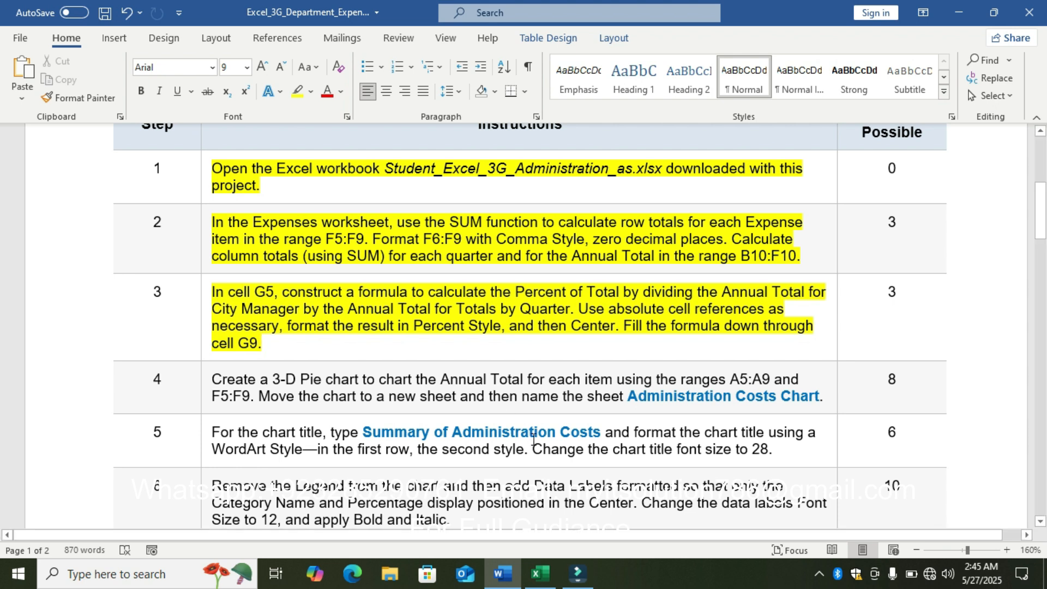
Step: Switch to Excel and calculate the City Manager percent of total in G5 with the formula =F5/$F$10
{"action": "left_click", "coordinate": [539, 574]}
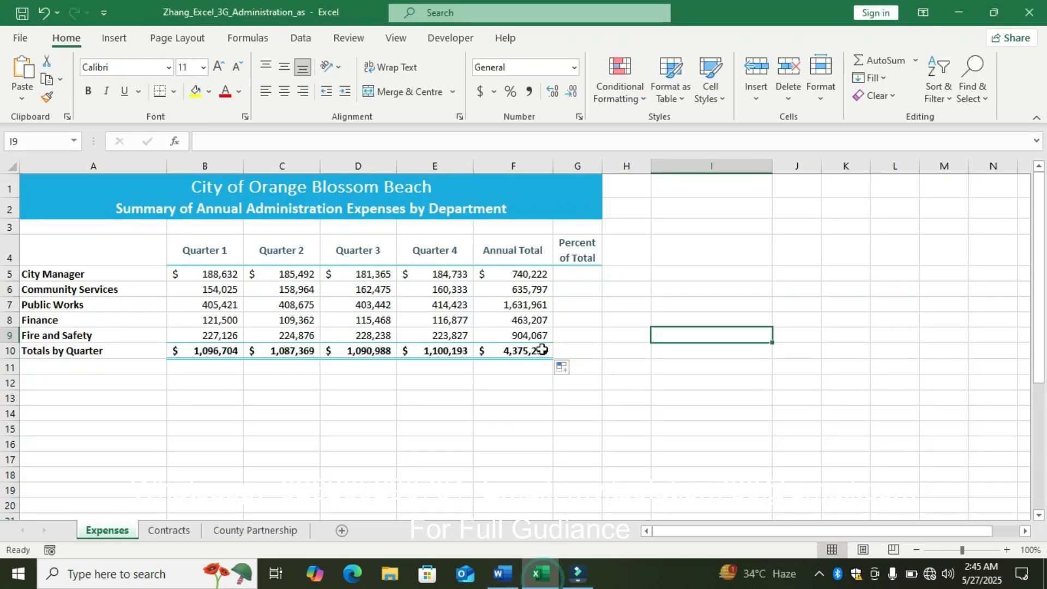
{"action": "left_click", "coordinate": [580, 274]}
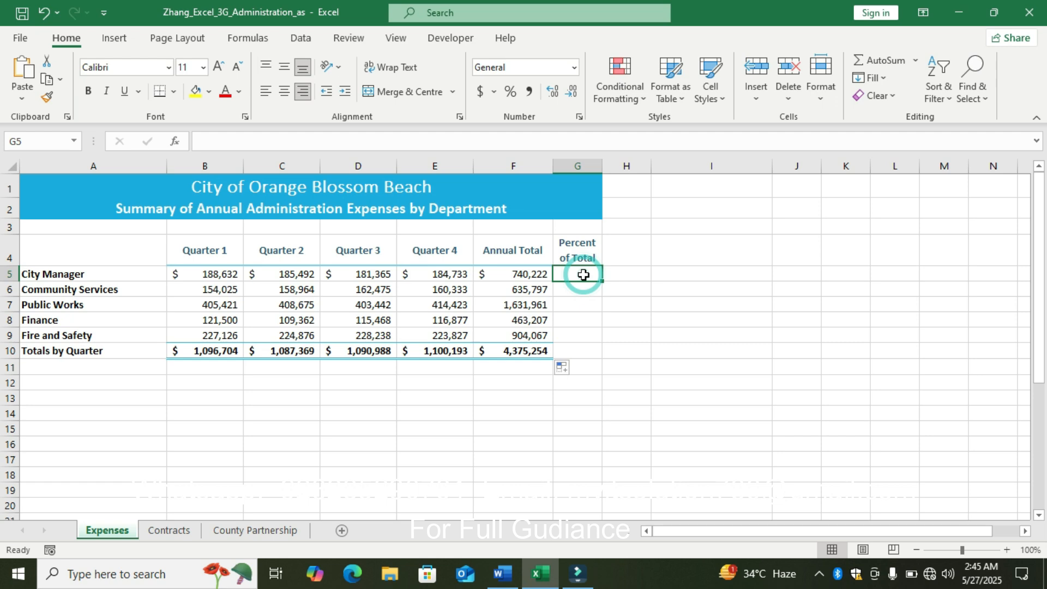
{"action": "type", "text": "="}
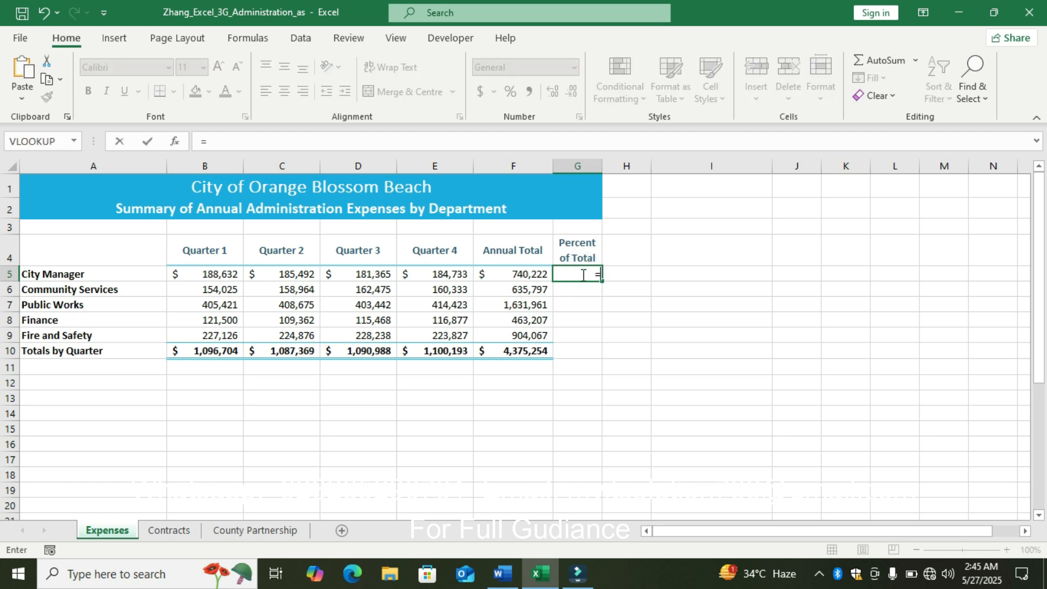
{"action": "left_click", "coordinate": [524, 274]}
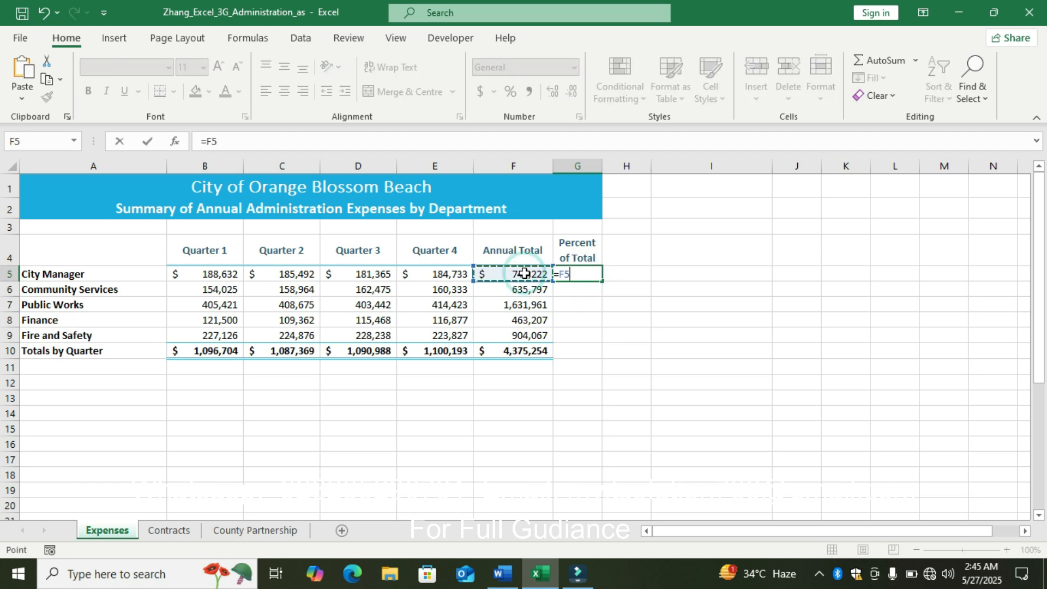
{"action": "type", "text": "/"}
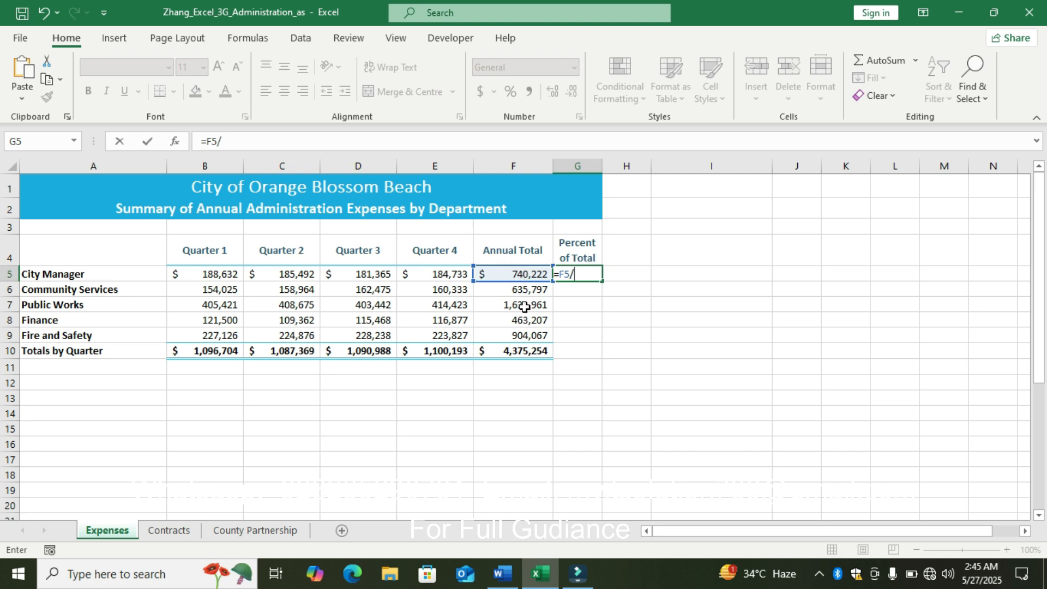
{"action": "left_click", "coordinate": [525, 354]}
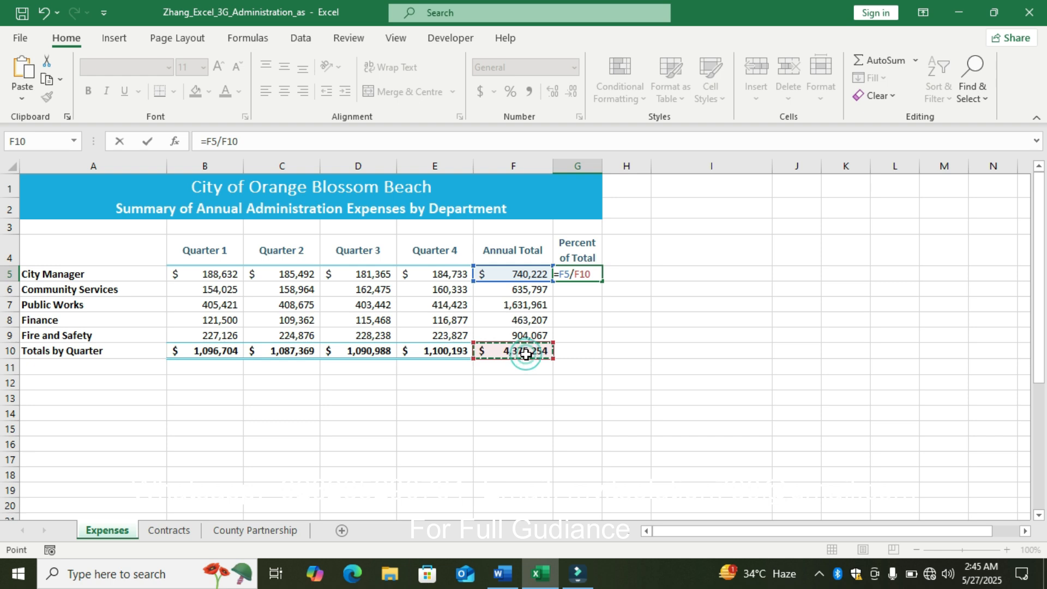
{"action": "key", "text": "F4"}
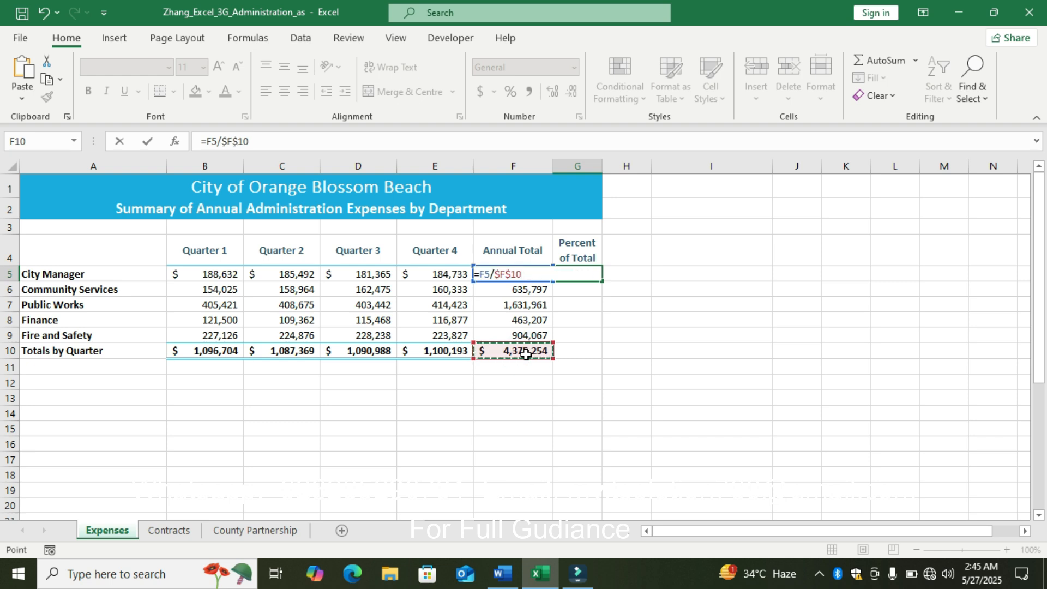
{"action": "key", "text": "Return"}
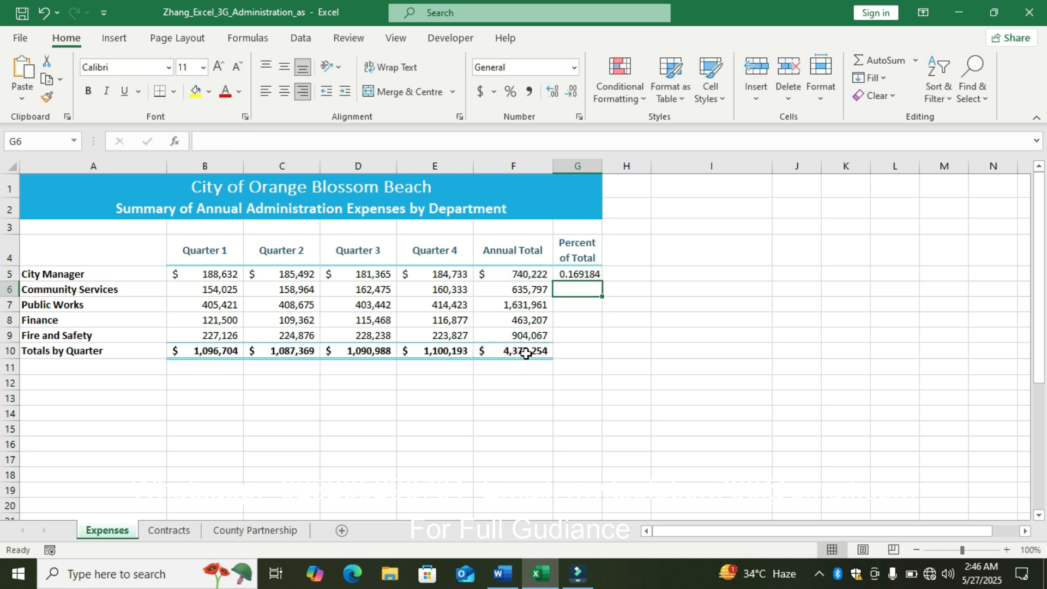
Step: Format cell G5 with Percent Style and middle vertical alignment
{"action": "left_click", "coordinate": [567, 269]}
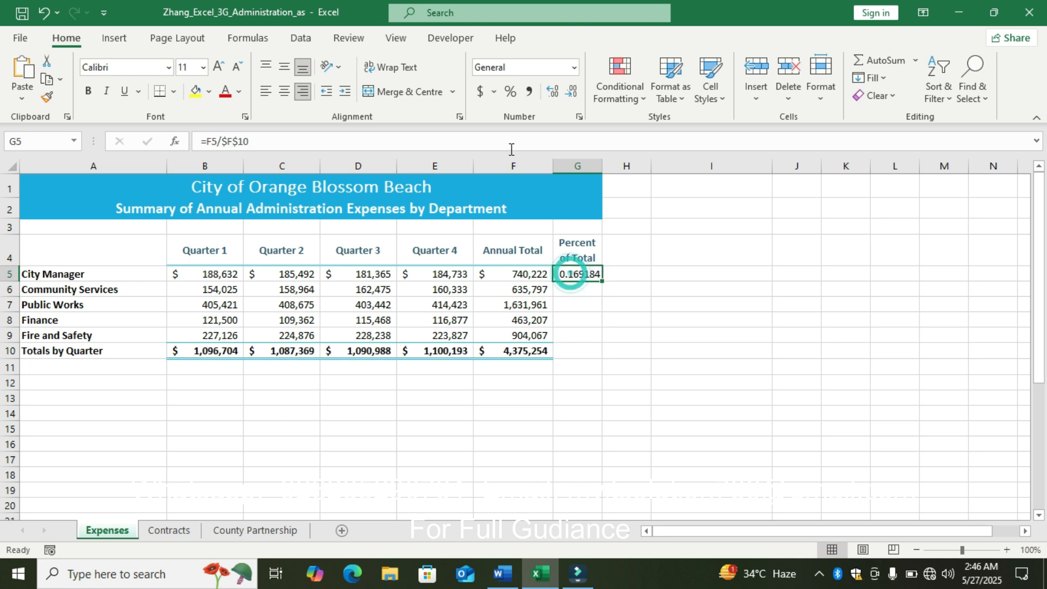
{"action": "left_click", "coordinate": [511, 92]}
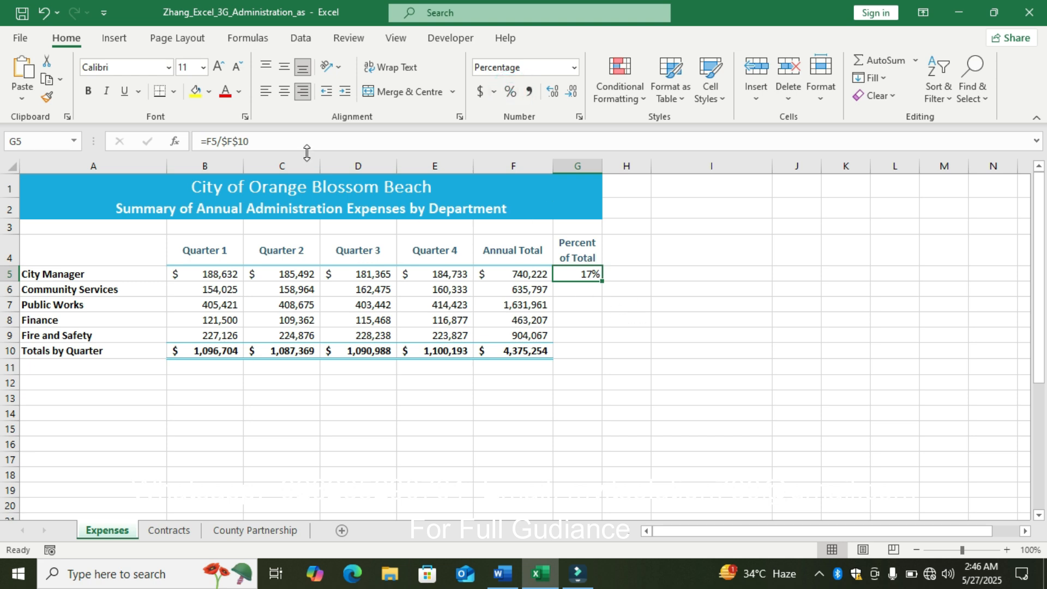
{"action": "left_click", "coordinate": [283, 67]}
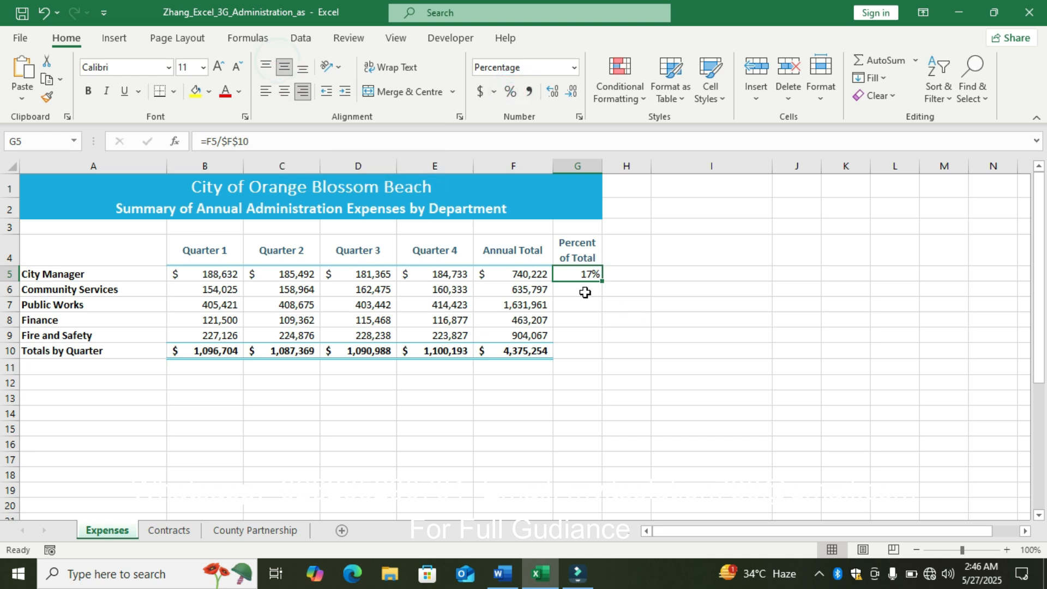
Step: Fill the percent of total formula from G5 down through G9
{"action": "left_click_drag", "start_coordinate": [604, 283], "coordinate": [609, 341]}
{"action": "left_click", "coordinate": [492, 418]}
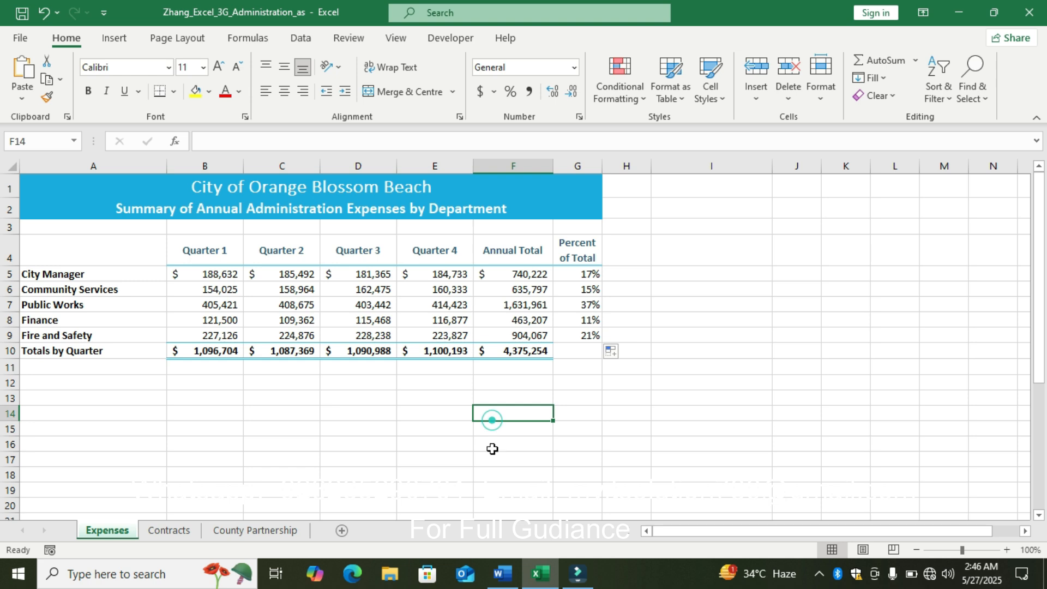
Step: Switch to the Word instructions and highlight the step 4 instruction in yellow
{"action": "left_click", "coordinate": [504, 578]}
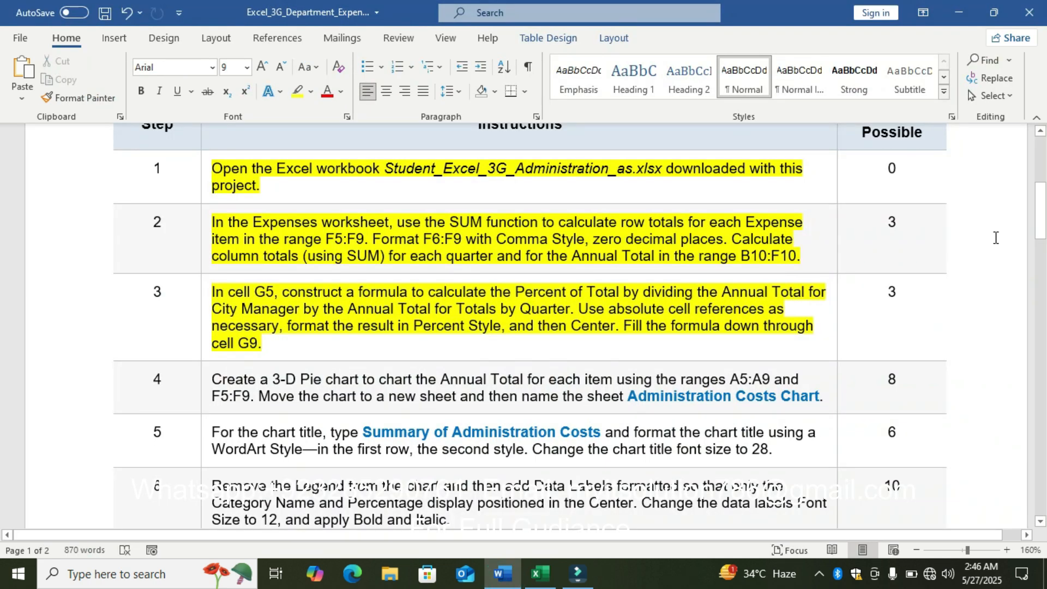
{"action": "left_click_drag", "start_coordinate": [1041, 205], "coordinate": [1041, 226]}
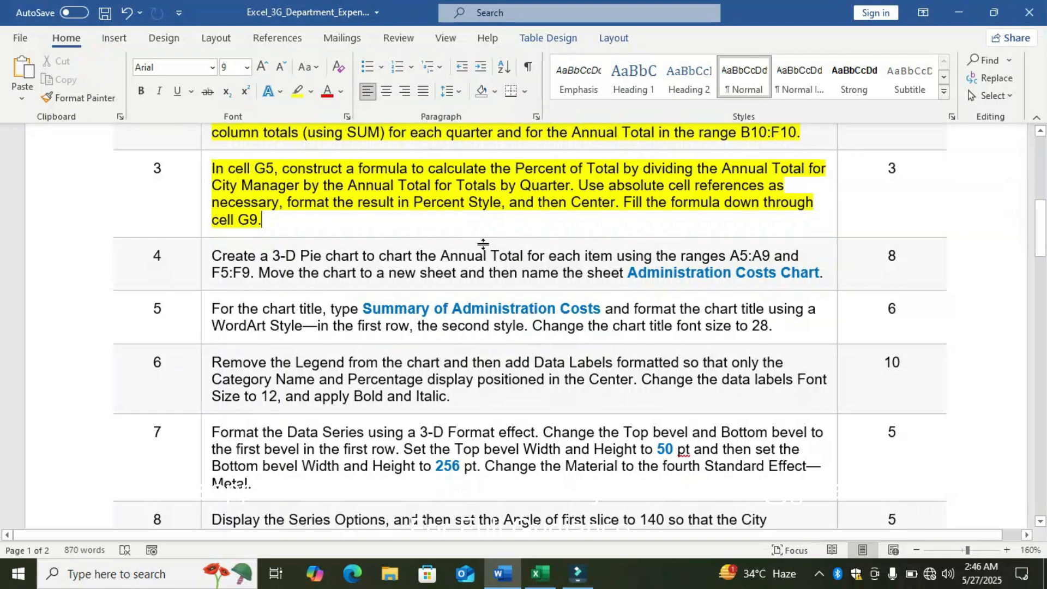
{"action": "left_click", "coordinate": [203, 252]}
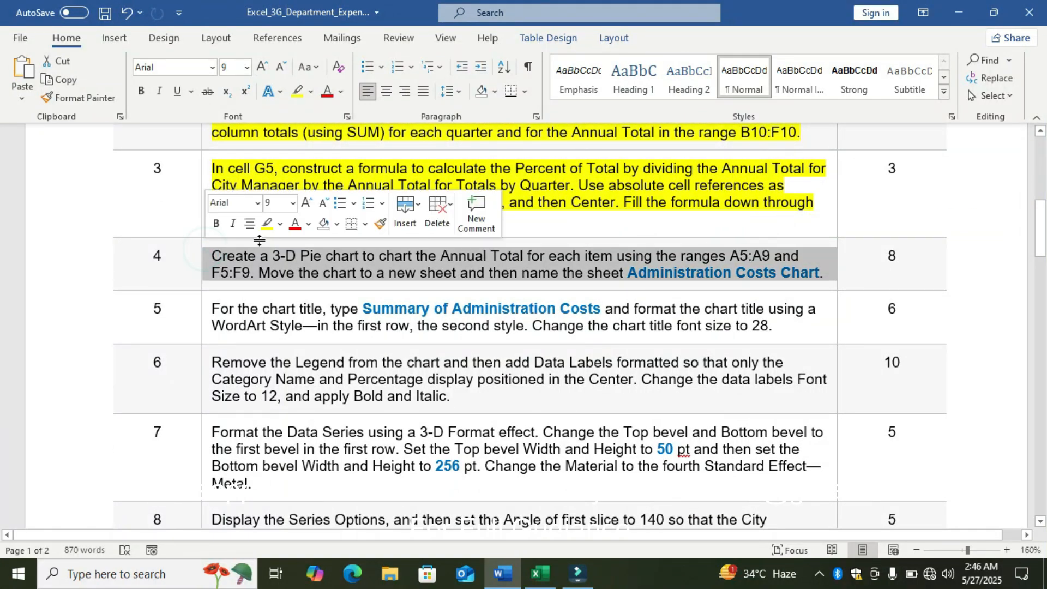
{"action": "left_click", "coordinate": [272, 224]}
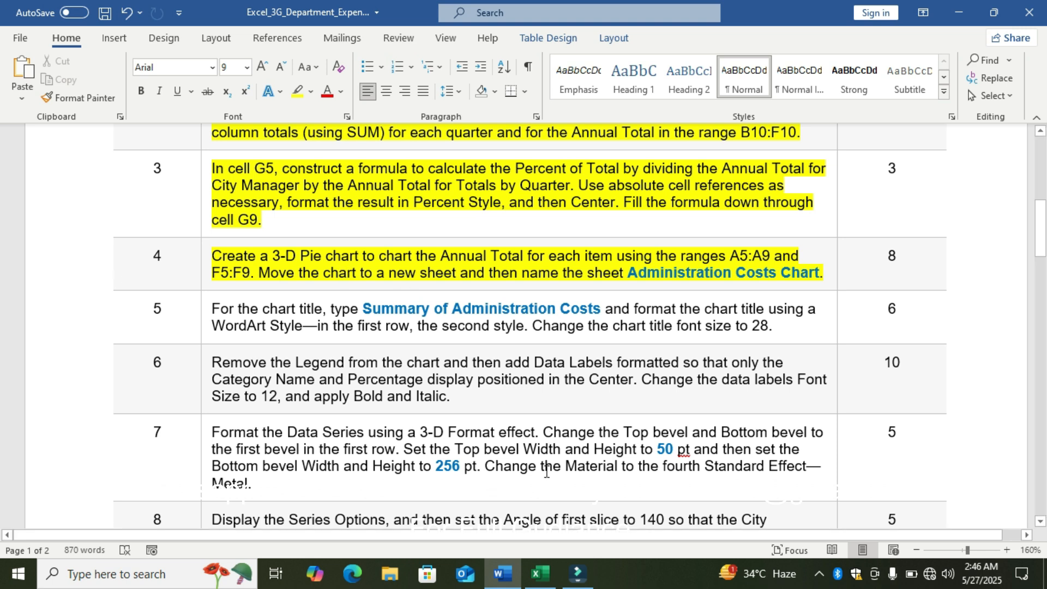
Step: Switch to Excel and insert a 3-D Pie chart from the nonadjacent ranges A5:A9 and F5:F9
{"action": "left_click", "coordinate": [542, 579]}
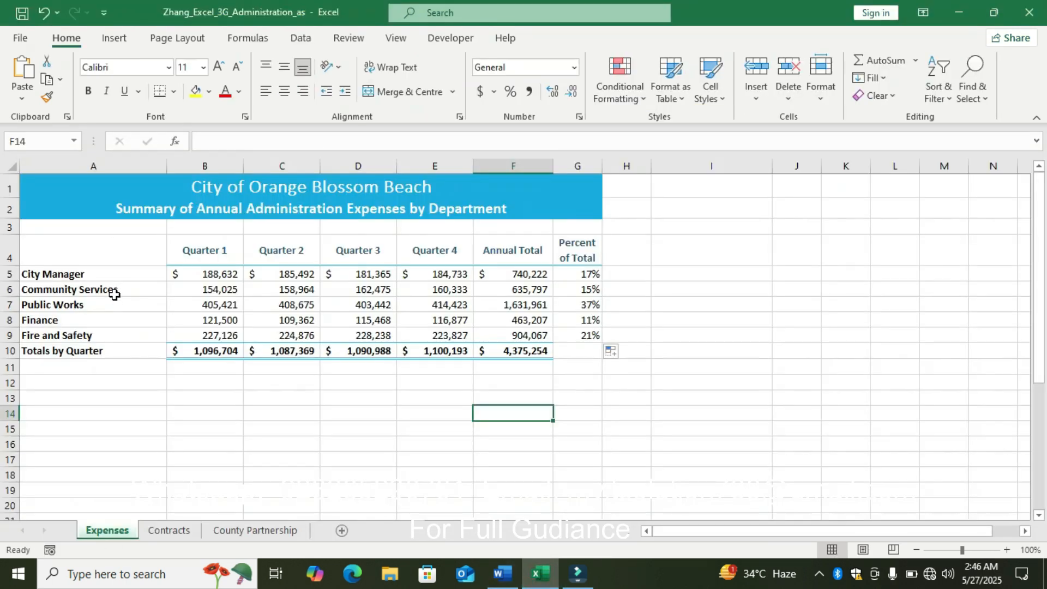
{"action": "left_click_drag", "start_coordinate": [101, 278], "coordinate": [118, 333]}
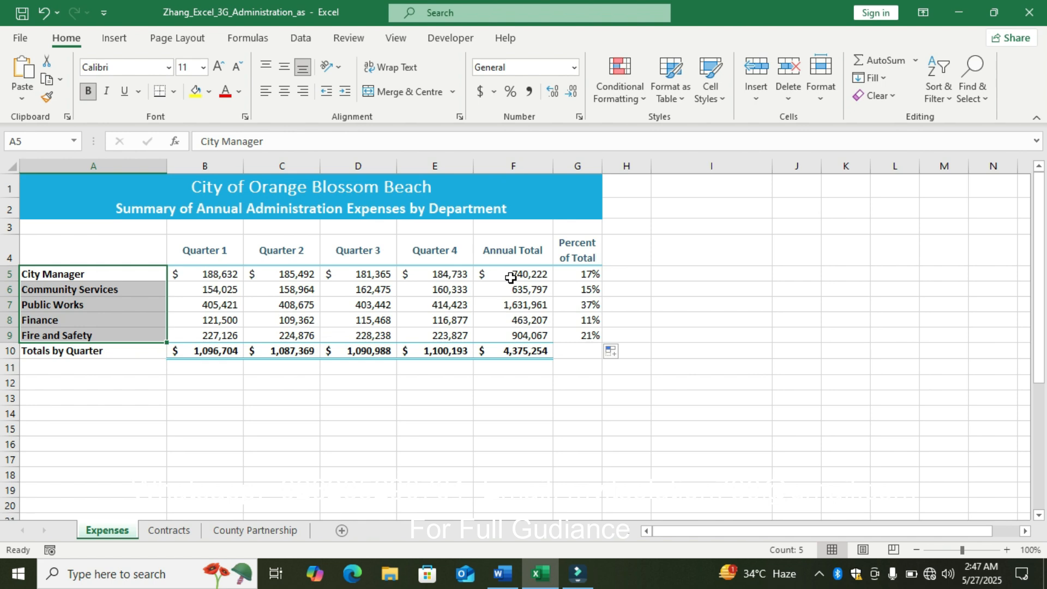
{"action": "left_click_drag", "start_coordinate": [510, 278], "coordinate": [516, 335]}
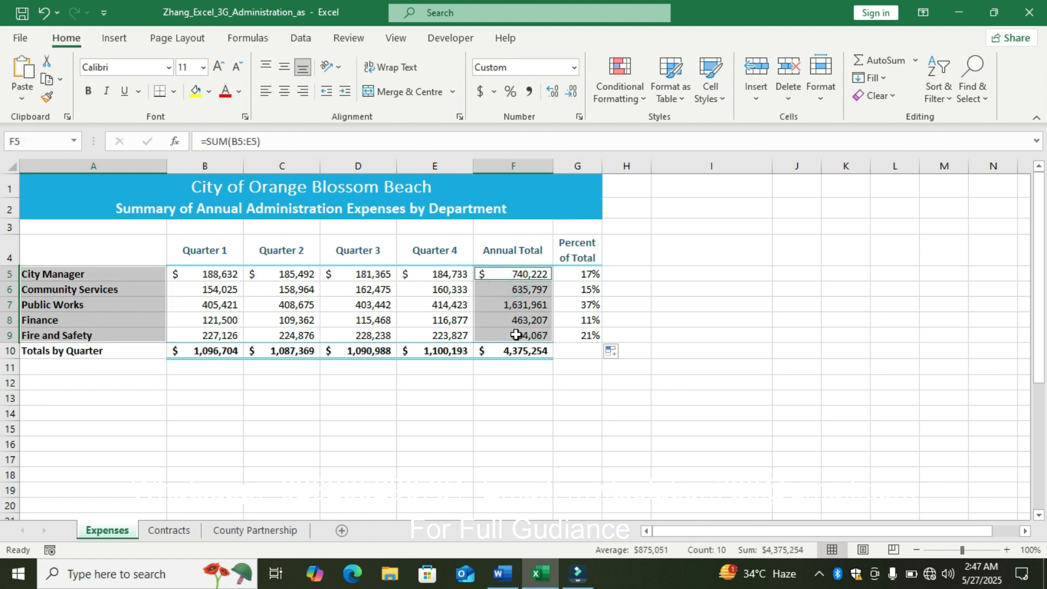
{"action": "left_click", "coordinate": [112, 38]}
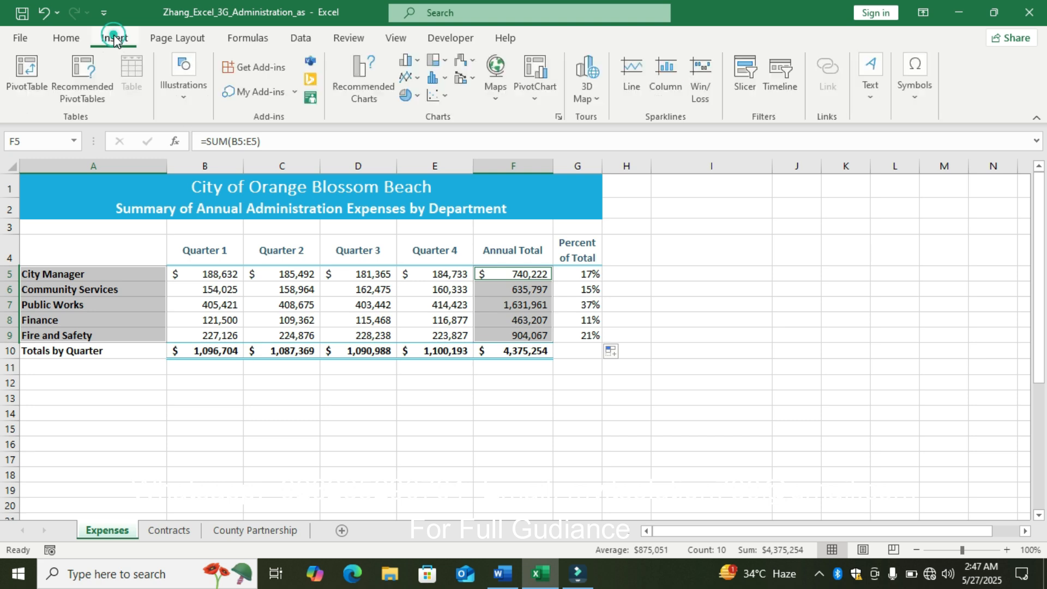
{"action": "left_click", "coordinate": [414, 97]}
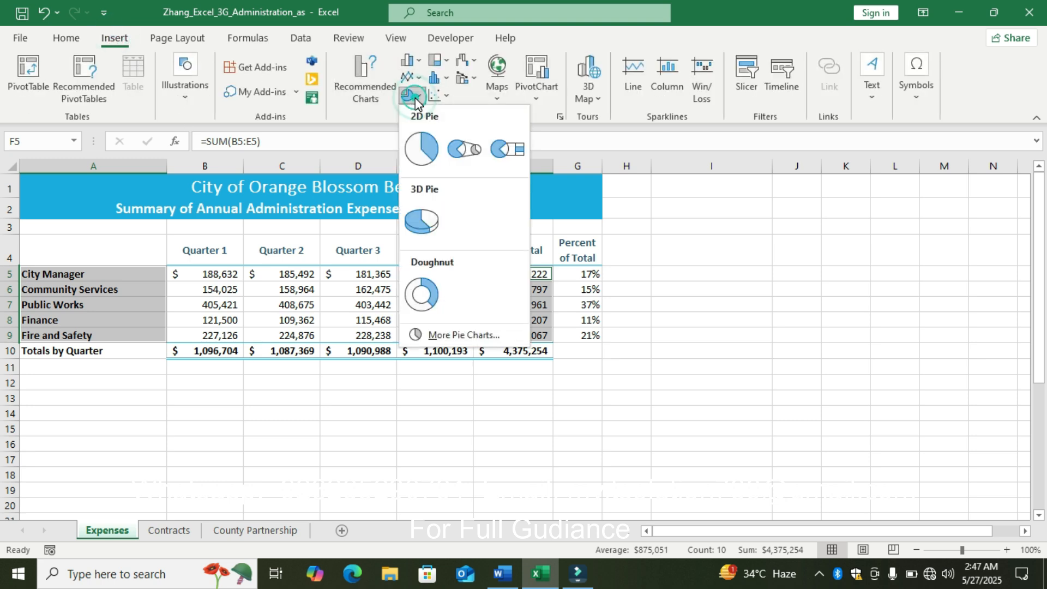
{"action": "left_click", "coordinate": [436, 228]}
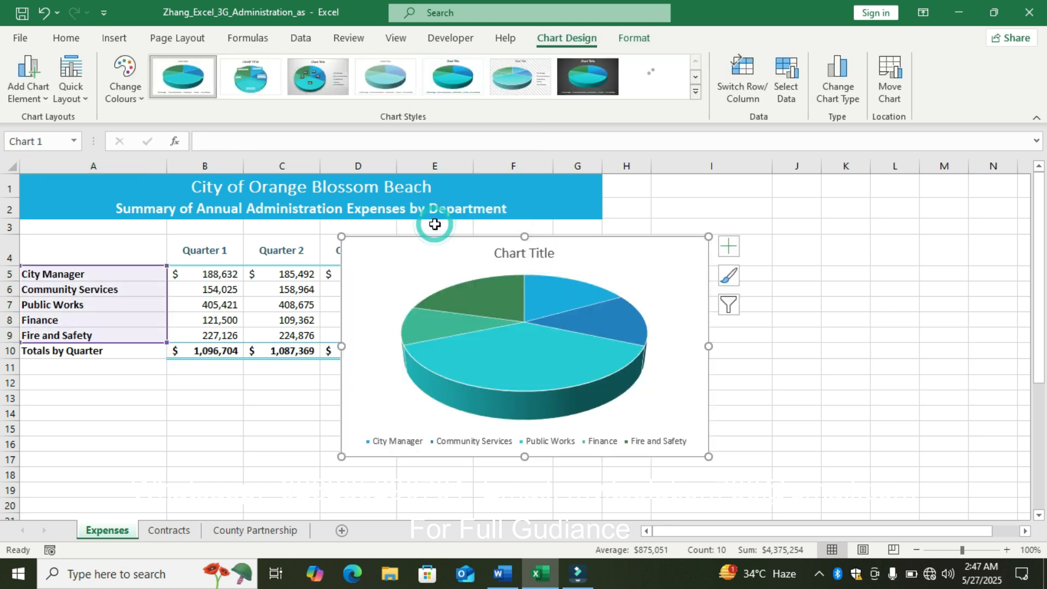
Step: Open the Move Chart settings for the pie chart, and copy the sheet name Administration Costs Chart from step 4 in Word
{"action": "left_click", "coordinate": [901, 100]}
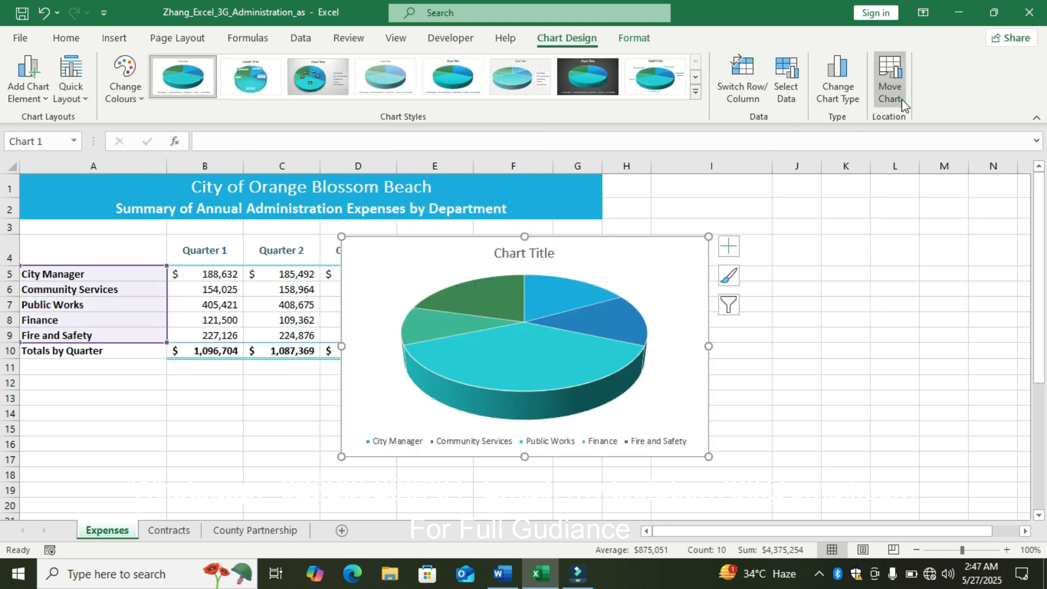
{"action": "left_click", "coordinate": [432, 304]}
{"action": "left_click", "coordinate": [504, 584]}
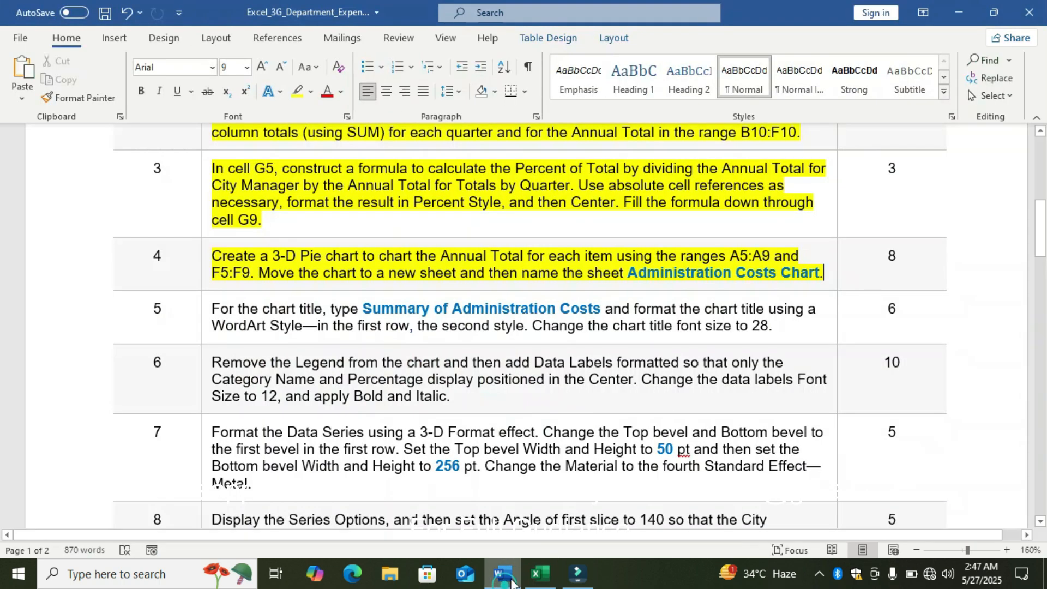
{"action": "left_click_drag", "start_coordinate": [817, 273], "coordinate": [627, 274]}
{"action": "key", "text": "ctrl+c"}
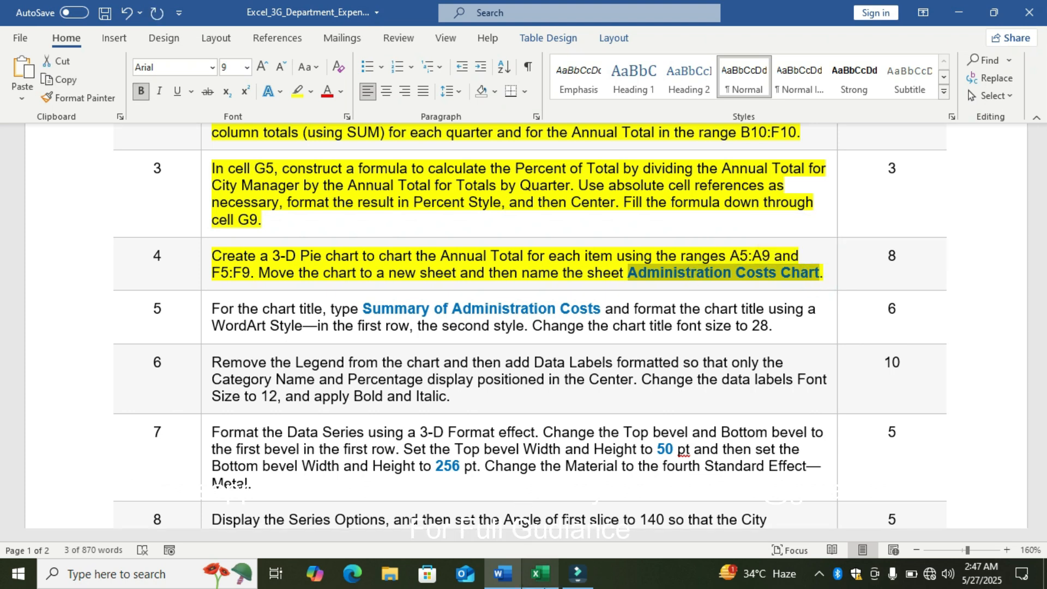
Step: Return to Excel and move the pie chart to a new sheet named Administration Costs Chart
{"action": "left_click", "coordinate": [544, 561]}
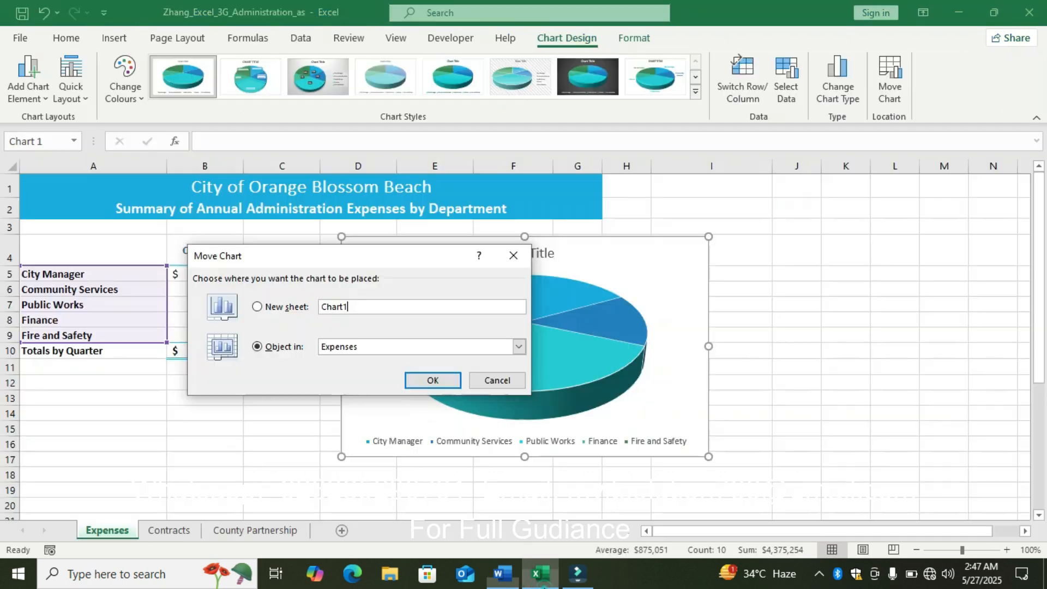
{"action": "left_click", "coordinate": [382, 306]}
{"action": "key", "text": "BackSpace"}
{"action": "key", "text": "BackSpace"}
{"action": "key", "text": "BackSpace"}
{"action": "key", "text": "BackSpace"}
{"action": "key", "text": "BackSpace"}
{"action": "key", "text": "BackSpace"}
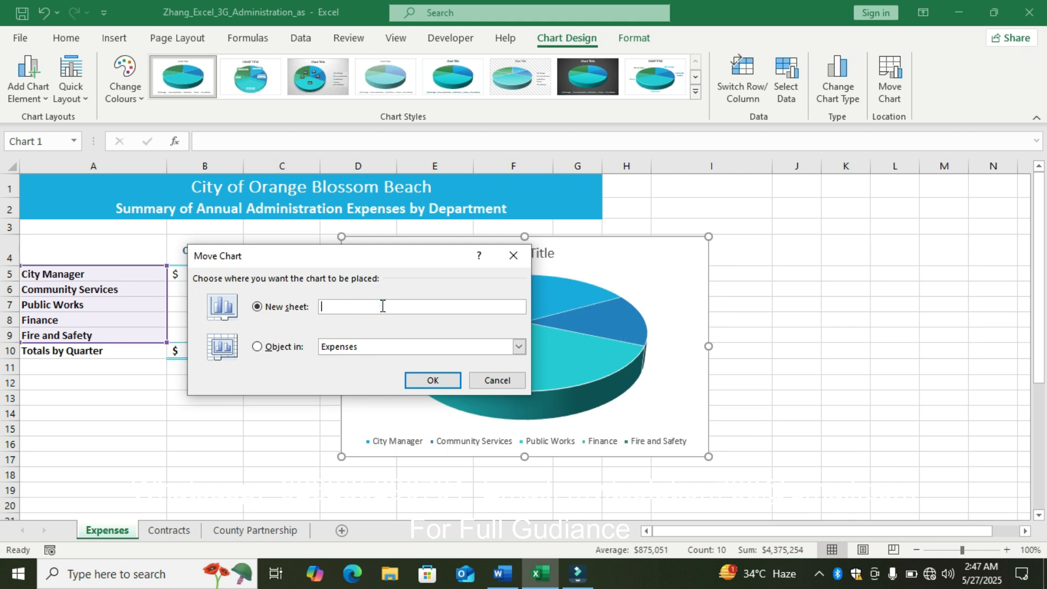
{"action": "type", "text": "Administration Costs Chart"}
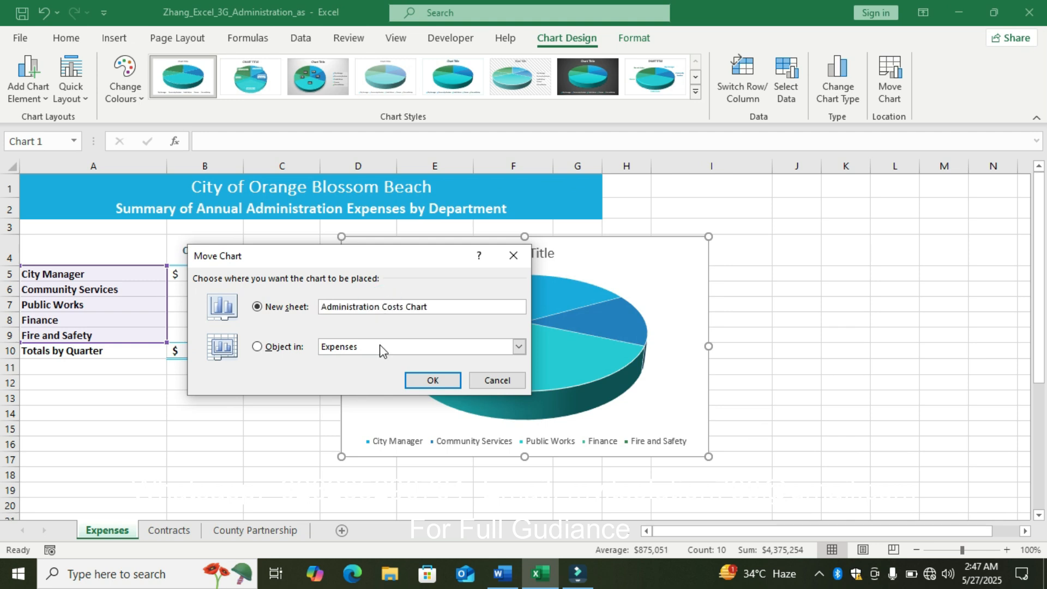
{"action": "left_click", "coordinate": [415, 382]}
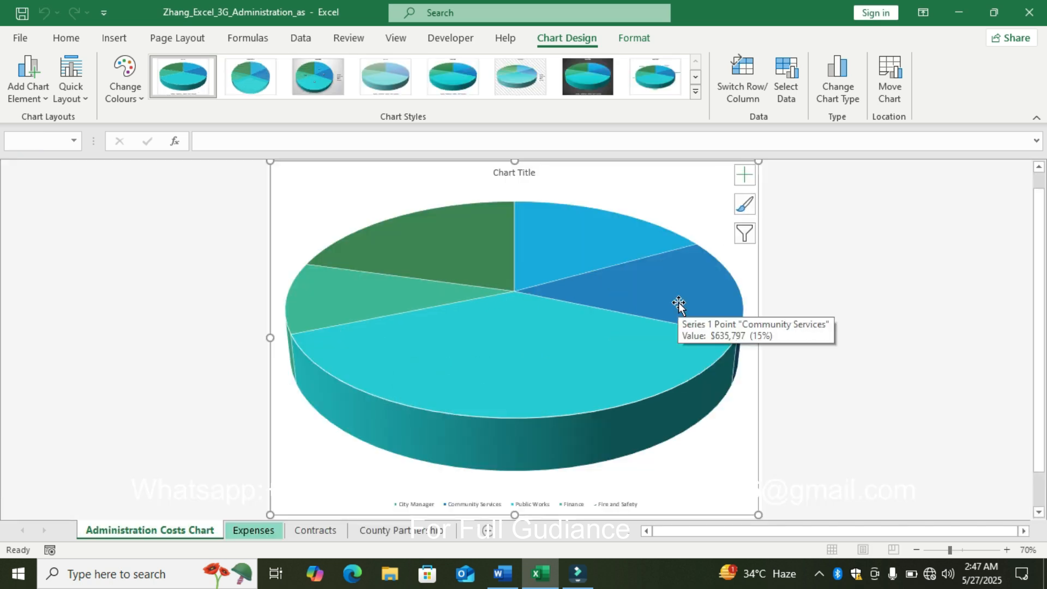
{"action": "left_click", "coordinate": [855, 276]}
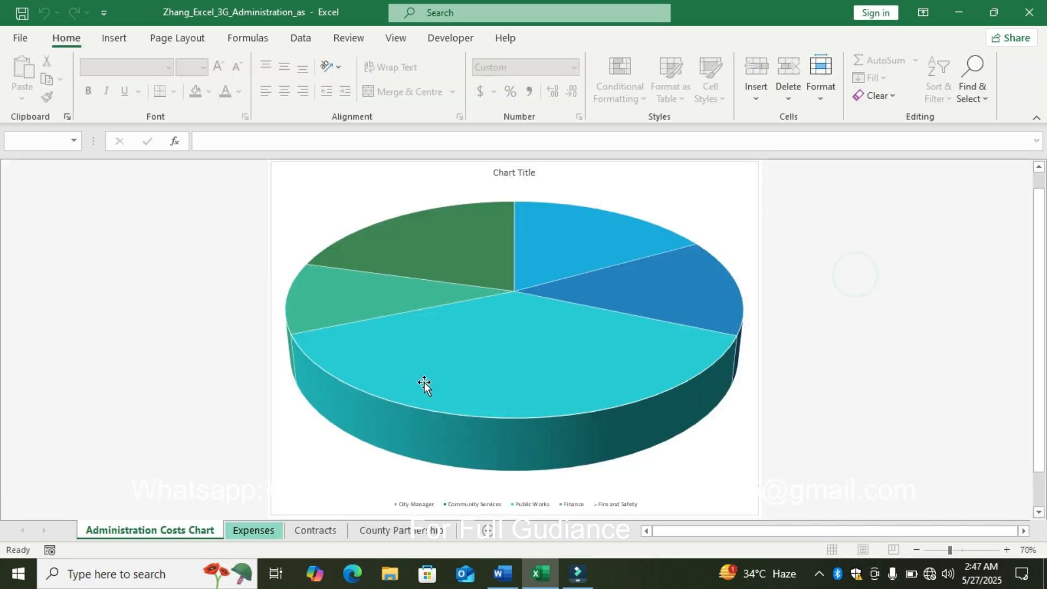
Step: Switch to the Word instructions and highlight the step 5 instruction in yellow
{"action": "left_click", "coordinate": [502, 573]}
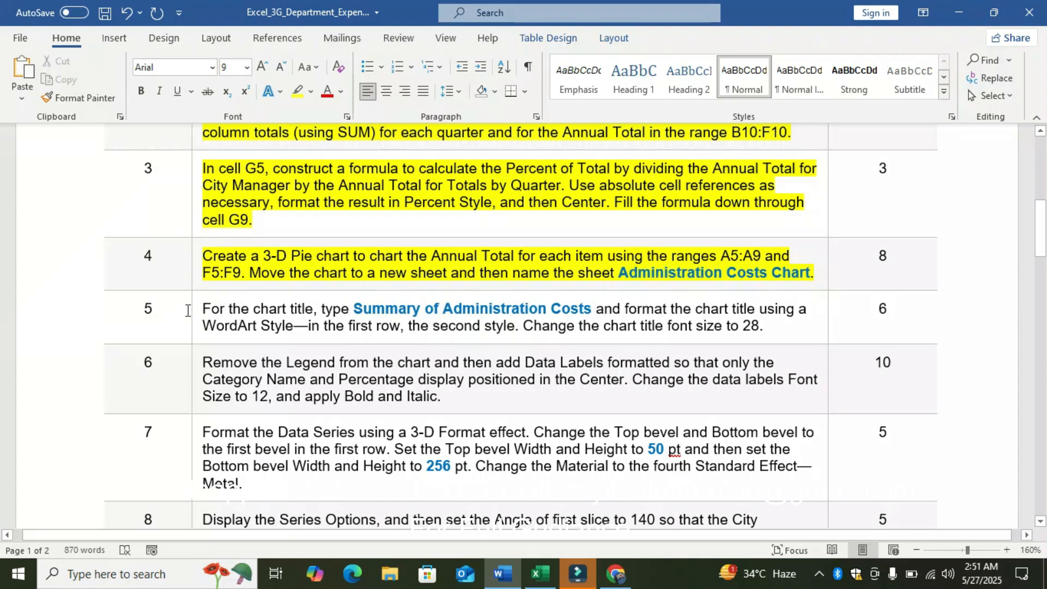
{"action": "left_click", "coordinate": [194, 312]}
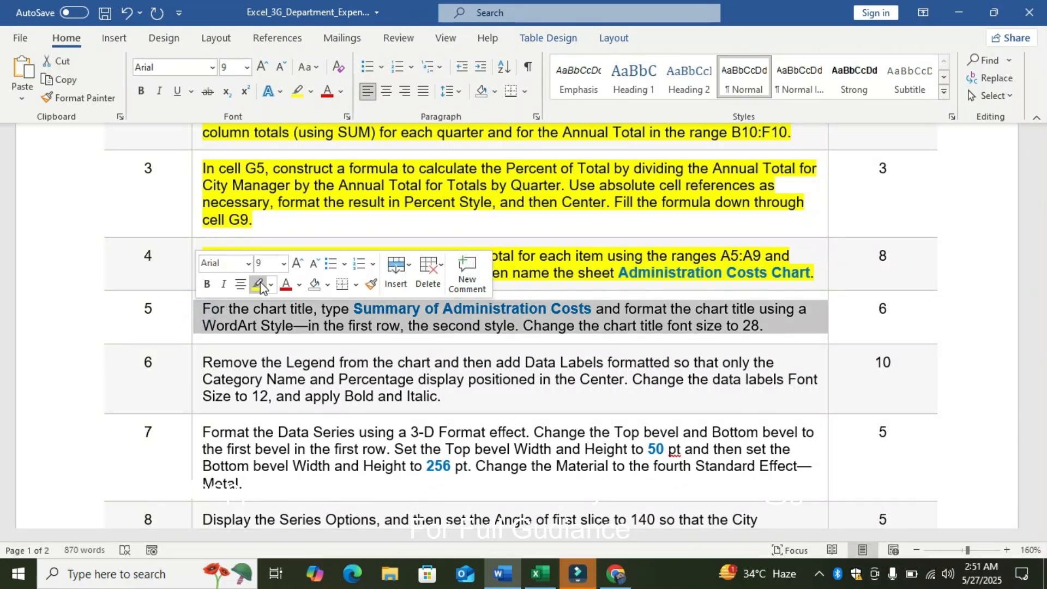
{"action": "left_click", "coordinate": [259, 282]}
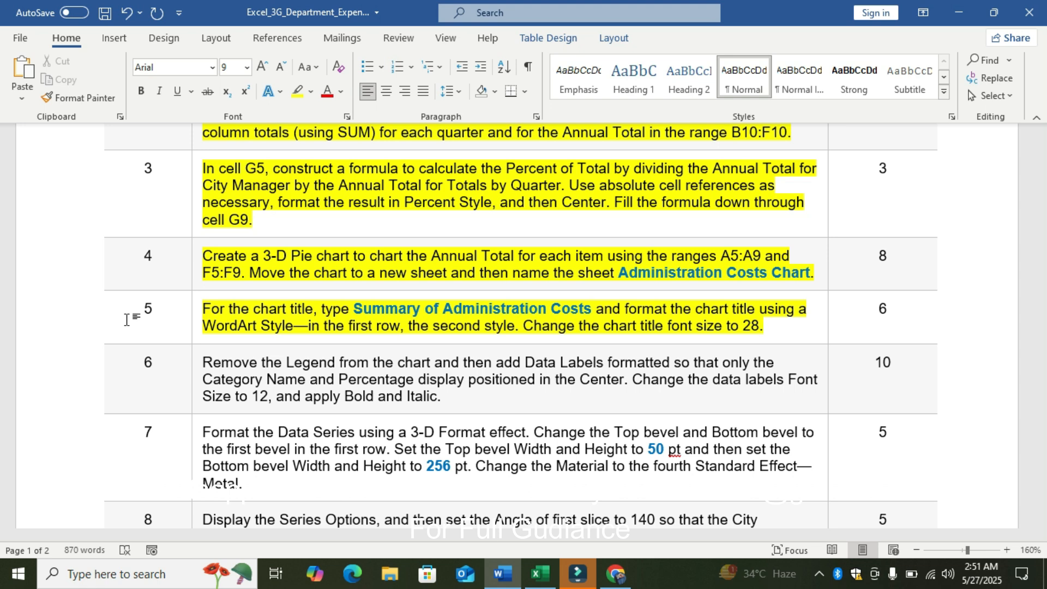
Step: Copy the chart title text Summary of Administration Costs from step 5 of the Word instructions
{"action": "left_click", "coordinate": [539, 573]}
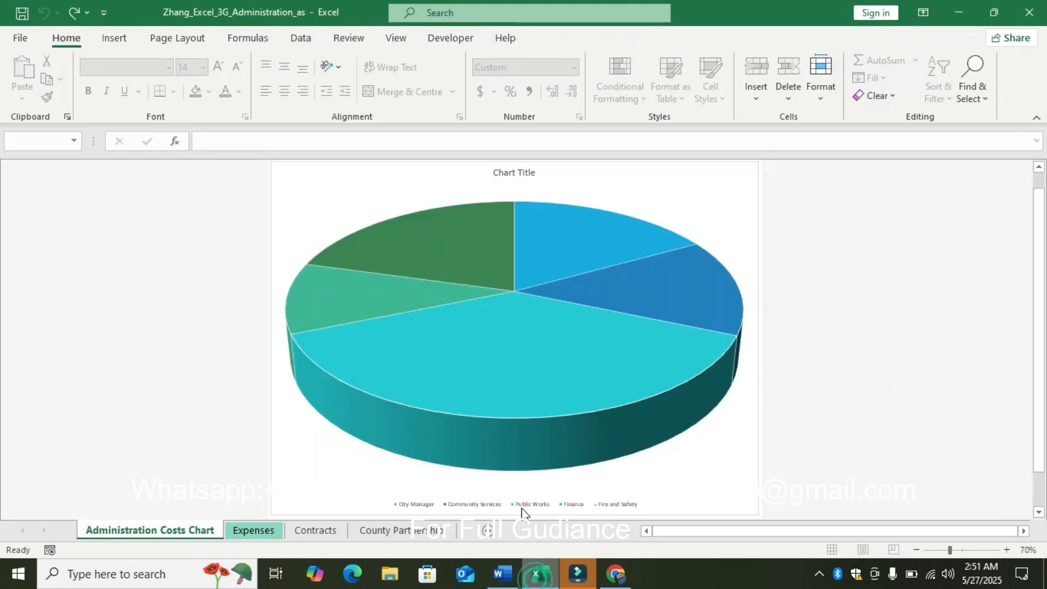
{"action": "left_click", "coordinate": [501, 572]}
{"action": "left_click_drag", "start_coordinate": [593, 310], "coordinate": [404, 310]}
{"action": "left_click", "coordinate": [404, 310]}
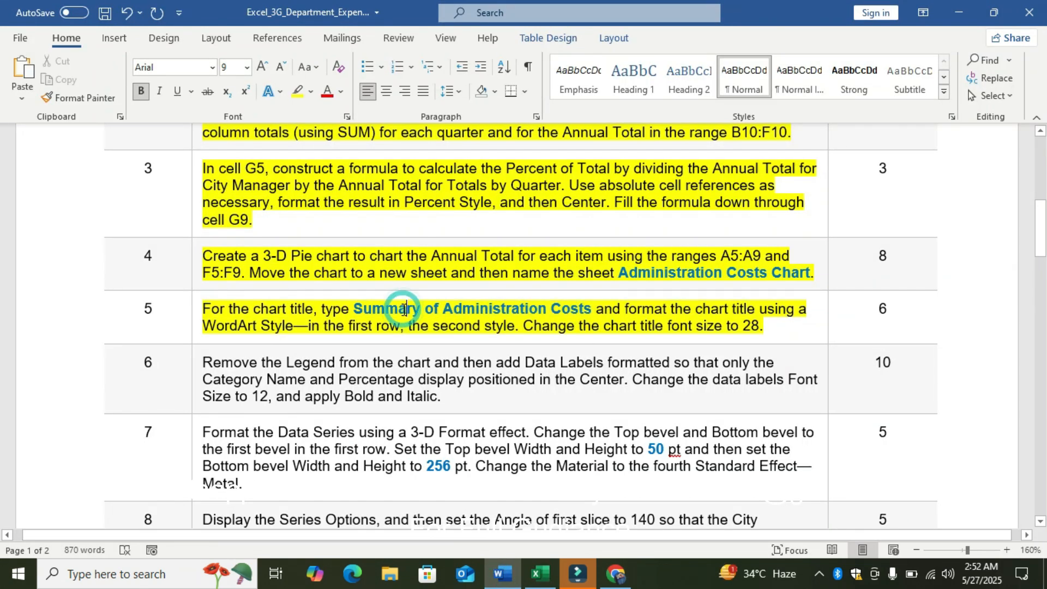
{"action": "left_click_drag", "start_coordinate": [597, 310], "coordinate": [355, 310]}
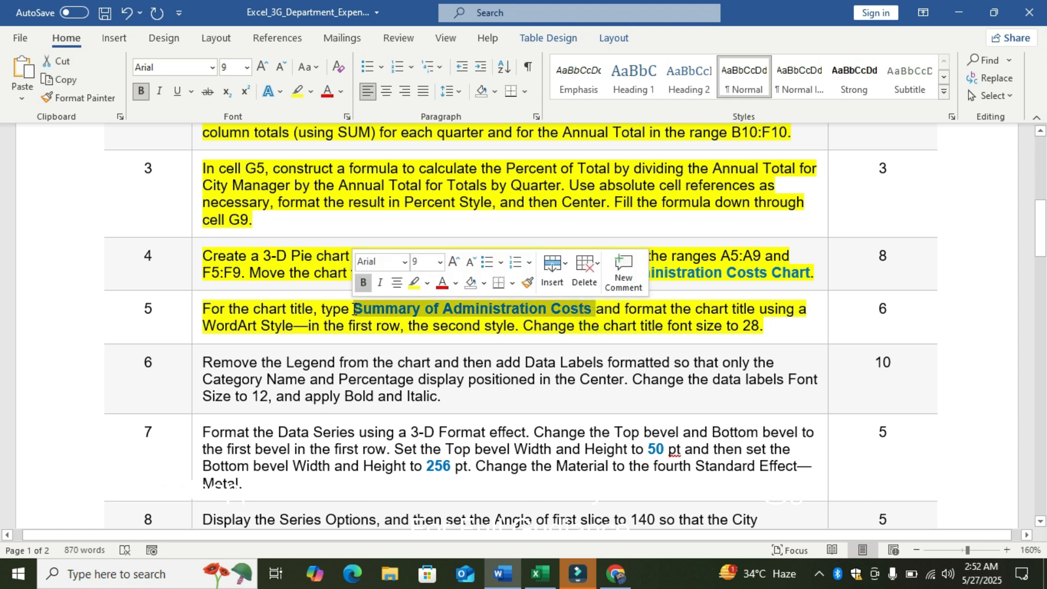
Step: Switch to Excel and replace the pie chart's placeholder title with Summary of Administration Costs
{"action": "left_click", "coordinate": [540, 574]}
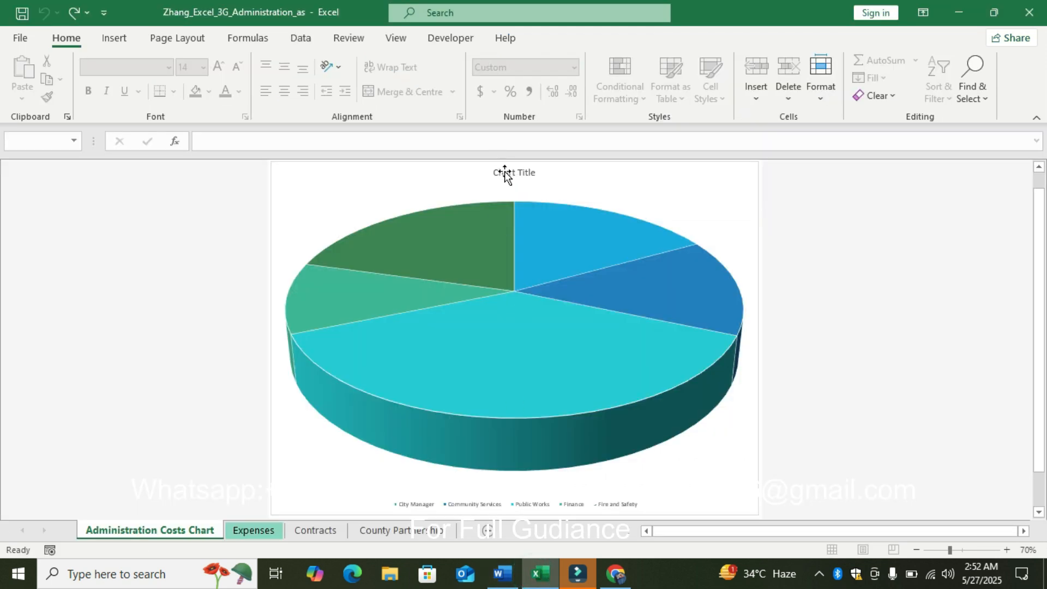
{"action": "left_click", "coordinate": [498, 167]}
{"action": "left_click", "coordinate": [537, 172]}
{"action": "left_click", "coordinate": [537, 172]}
{"action": "key", "text": "BackSpace"}
{"action": "key", "text": "BackSpace"}
{"action": "key", "text": "BackSpace"}
{"action": "key", "text": "BackSpace"}
{"action": "key", "text": "BackSpace"}
{"action": "key", "text": "BackSpace"}
{"action": "key", "text": "BackSpace"}
{"action": "key", "text": "BackSpace"}
{"action": "key", "text": "BackSpace"}
{"action": "key", "text": "BackSpace"}
{"action": "key", "text": "BackSpace"}
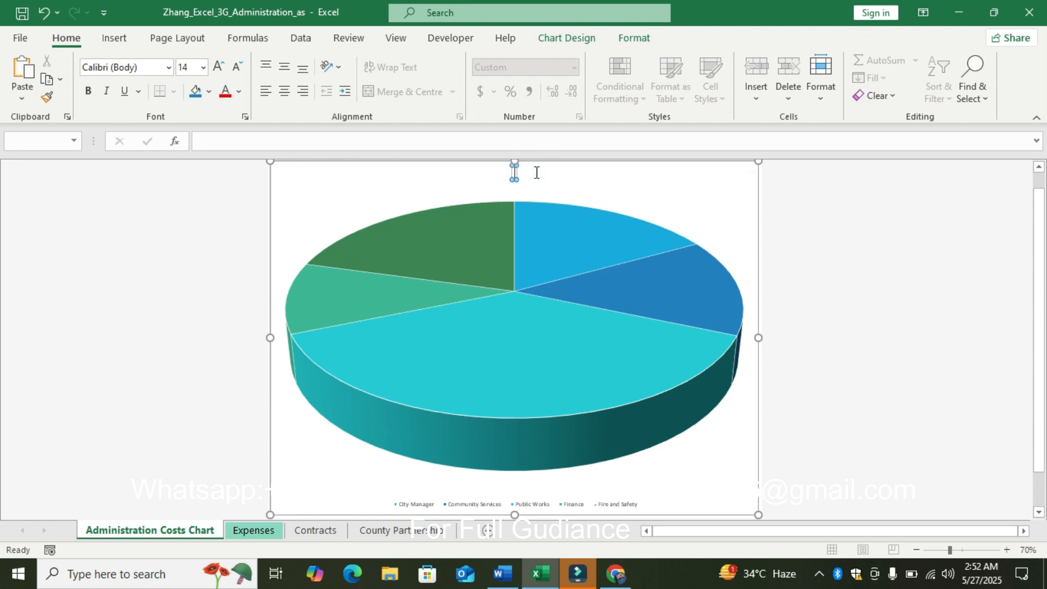
{"action": "left_click", "coordinate": [535, 171]}
{"action": "key", "text": "ctrl+v"}
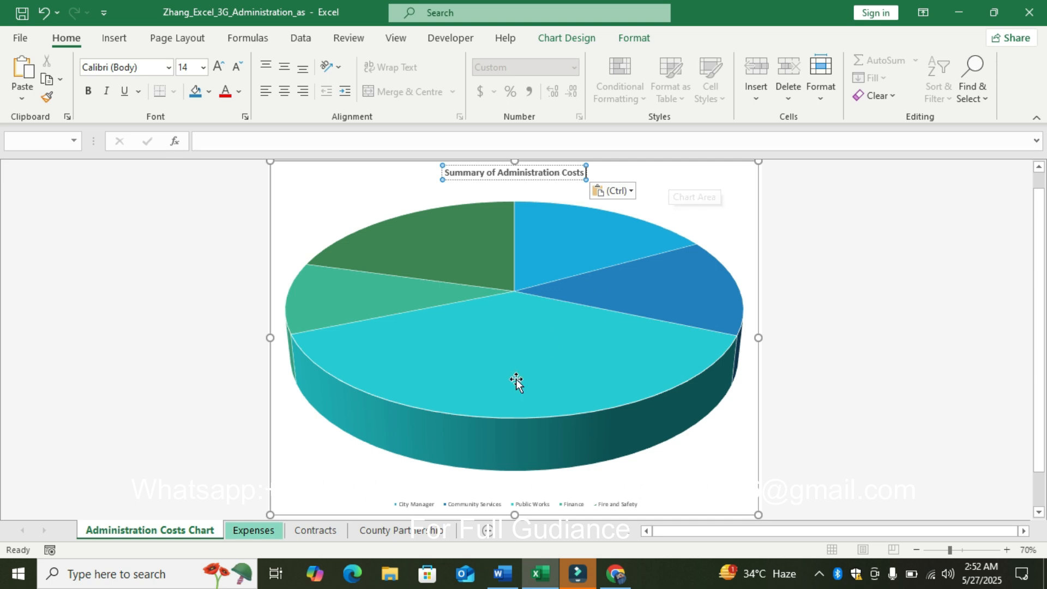
Step: Check step 5 in Word, and try to apply the second first-row WordArt style to the chart title in Excel without selecting its text
{"action": "left_click", "coordinate": [500, 573]}
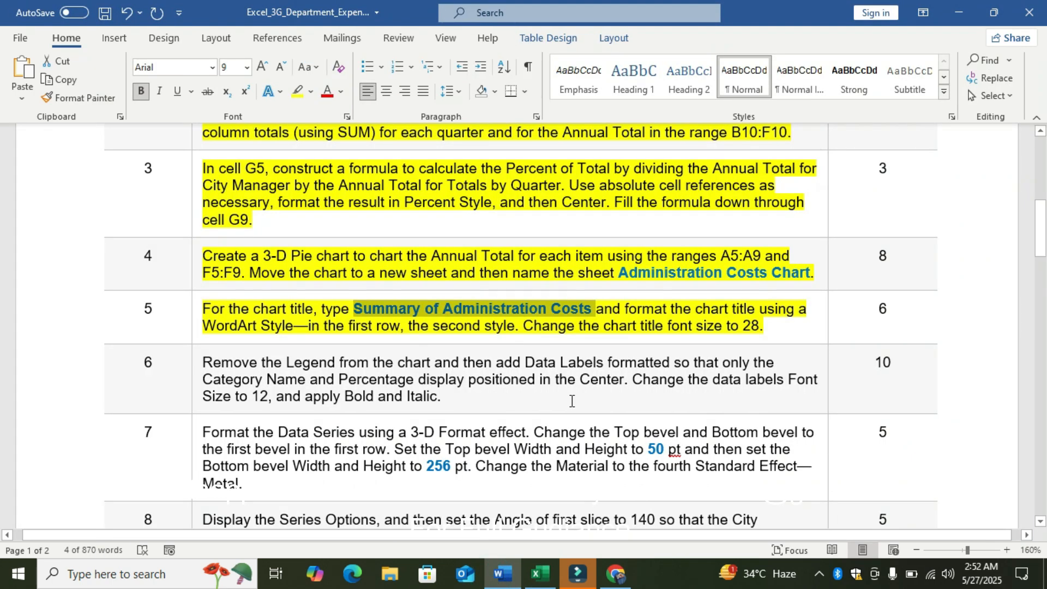
{"action": "left_click", "coordinate": [539, 575]}
{"action": "left_click", "coordinate": [634, 43]}
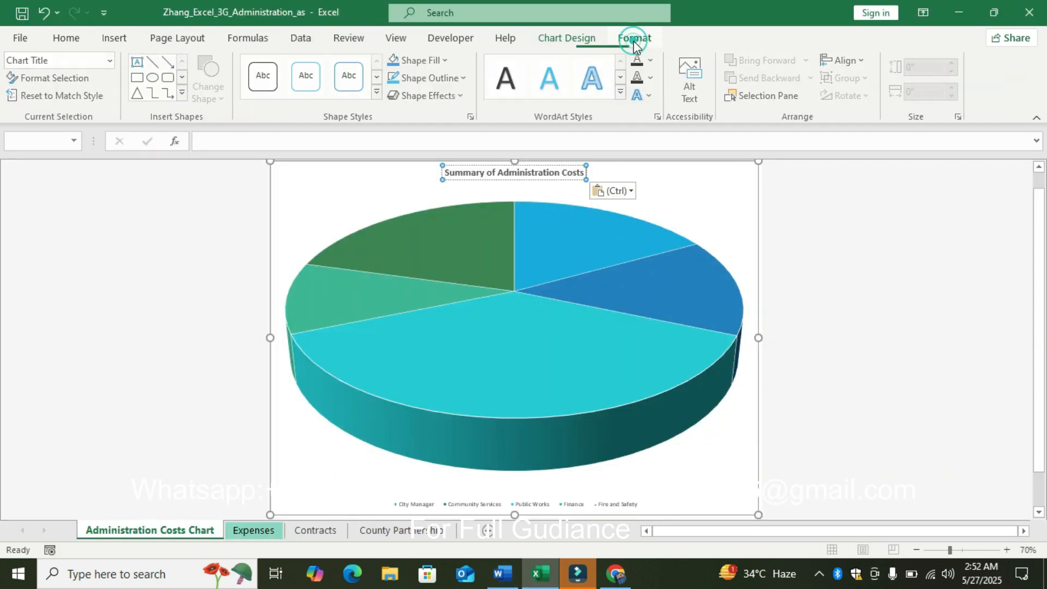
{"action": "left_click", "coordinate": [622, 91]}
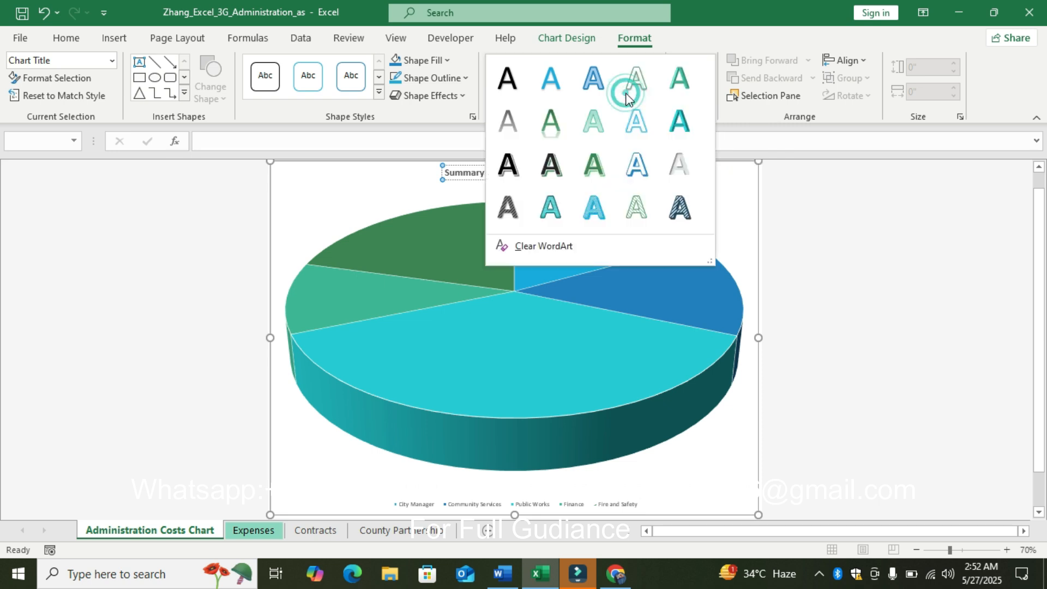
{"action": "left_click", "coordinate": [499, 576]}
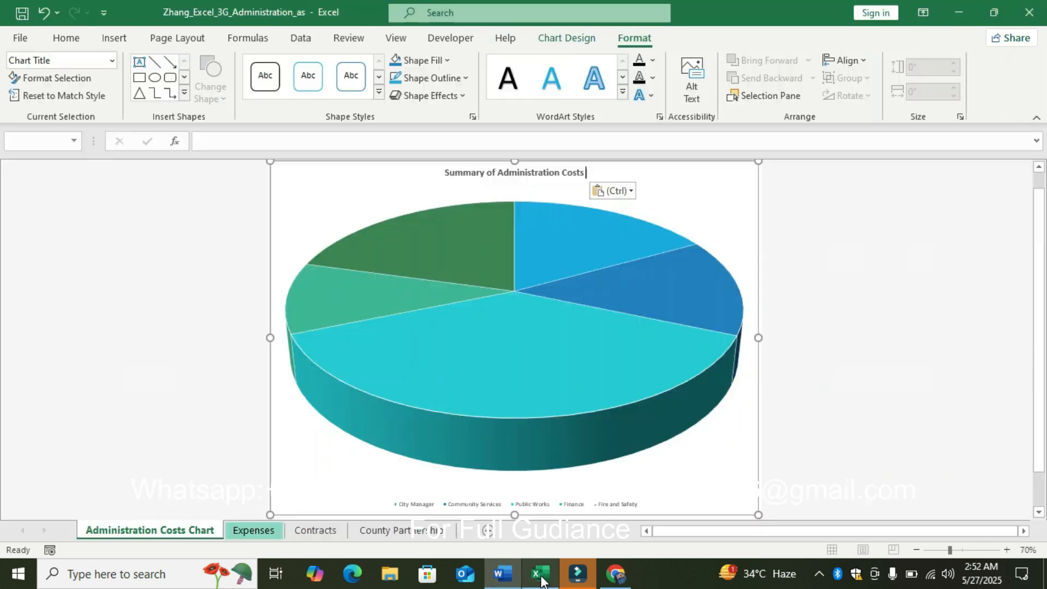
{"action": "left_click", "coordinate": [539, 573]}
{"action": "key", "text": "ctrl+v"}
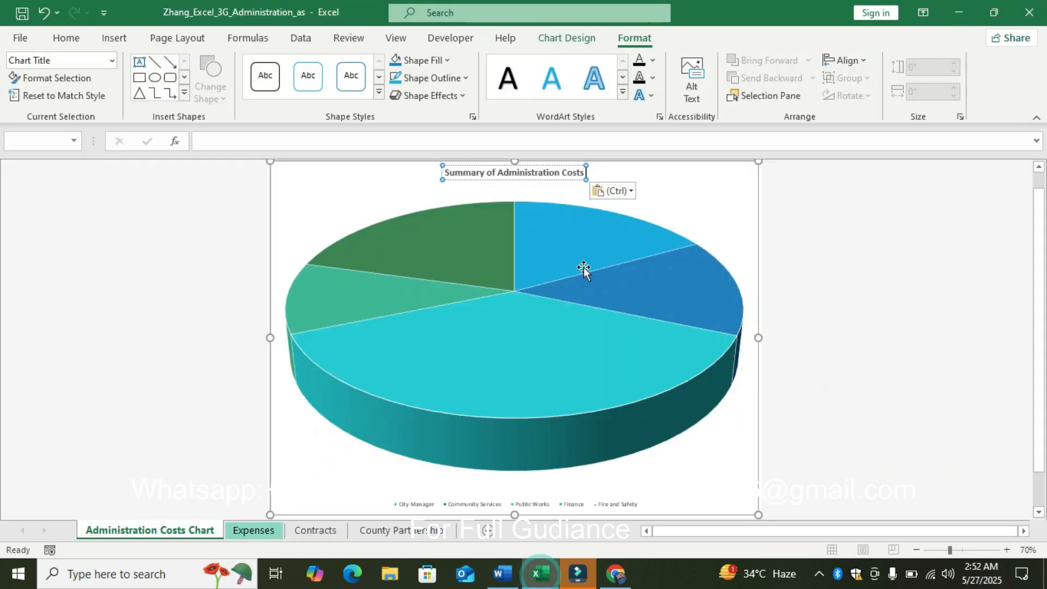
{"action": "left_click", "coordinate": [622, 91]}
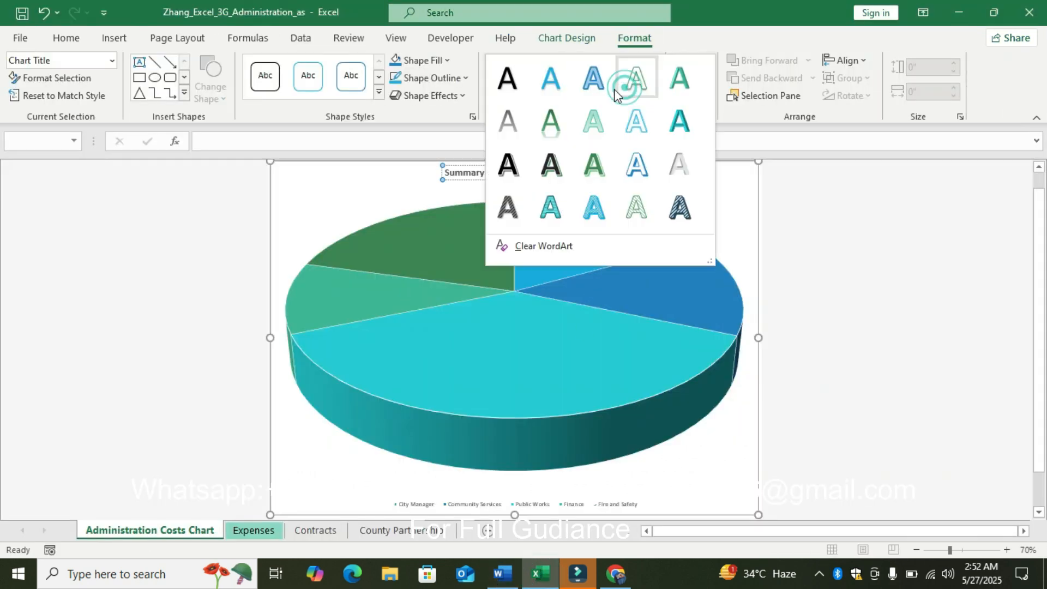
{"action": "left_click", "coordinate": [551, 79]}
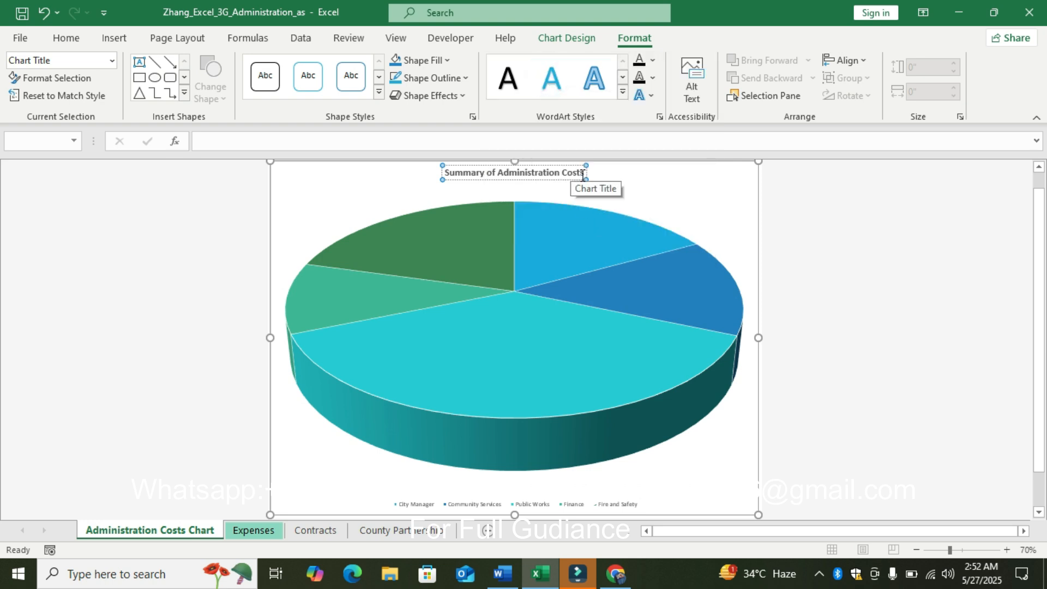
Step: Select the full chart title text and apply the second WordArt style in the first row
{"action": "left_click_drag", "start_coordinate": [586, 173], "coordinate": [446, 173]}
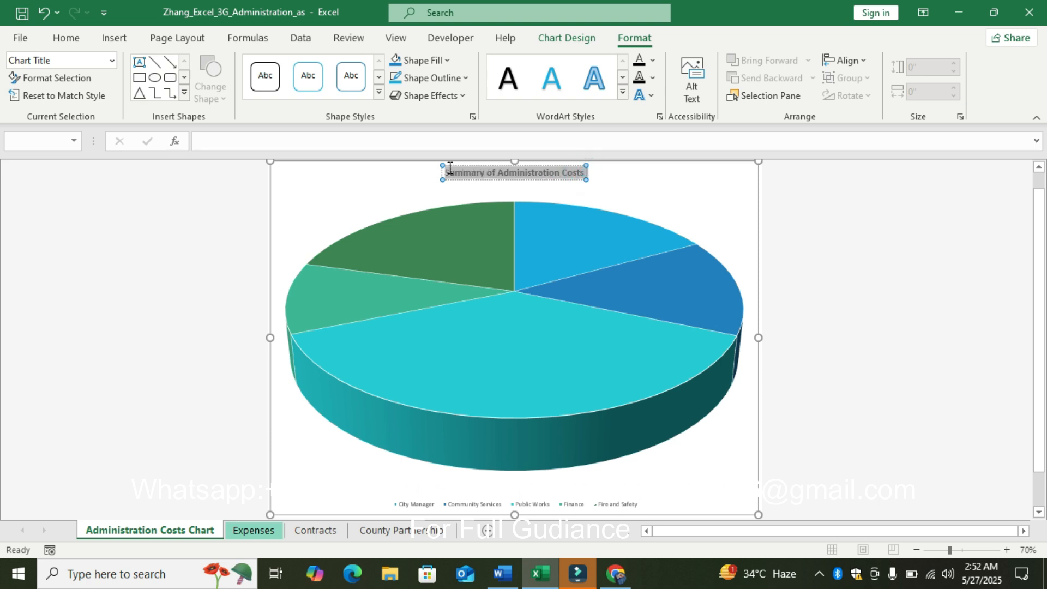
{"action": "left_click", "coordinate": [622, 90]}
{"action": "left_click", "coordinate": [547, 78]}
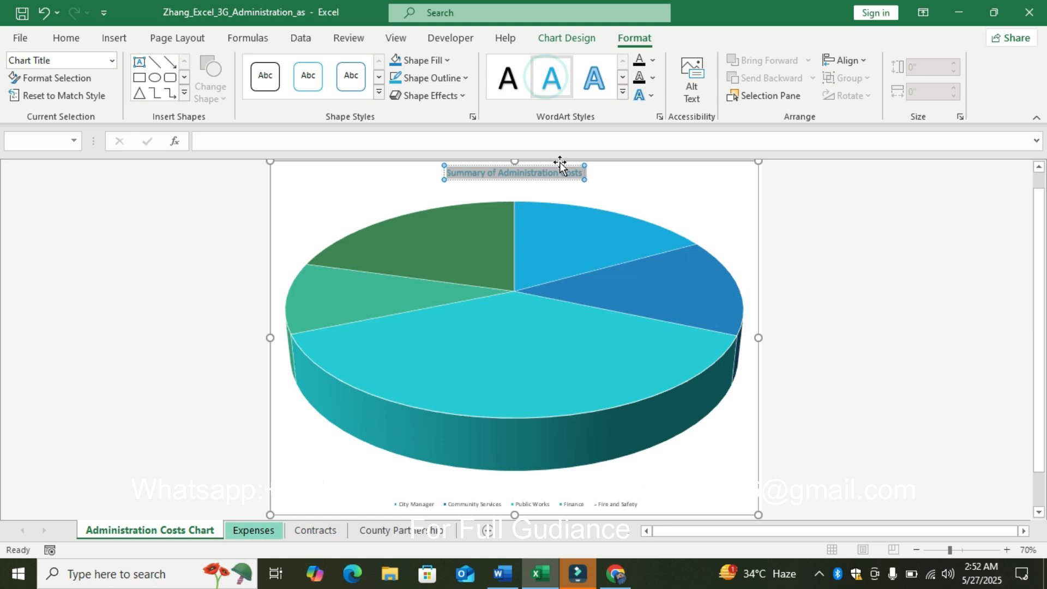
Step: Check the required title size in Word, and set the chart title's font size to 28 in Excel
{"action": "left_click", "coordinate": [61, 41]}
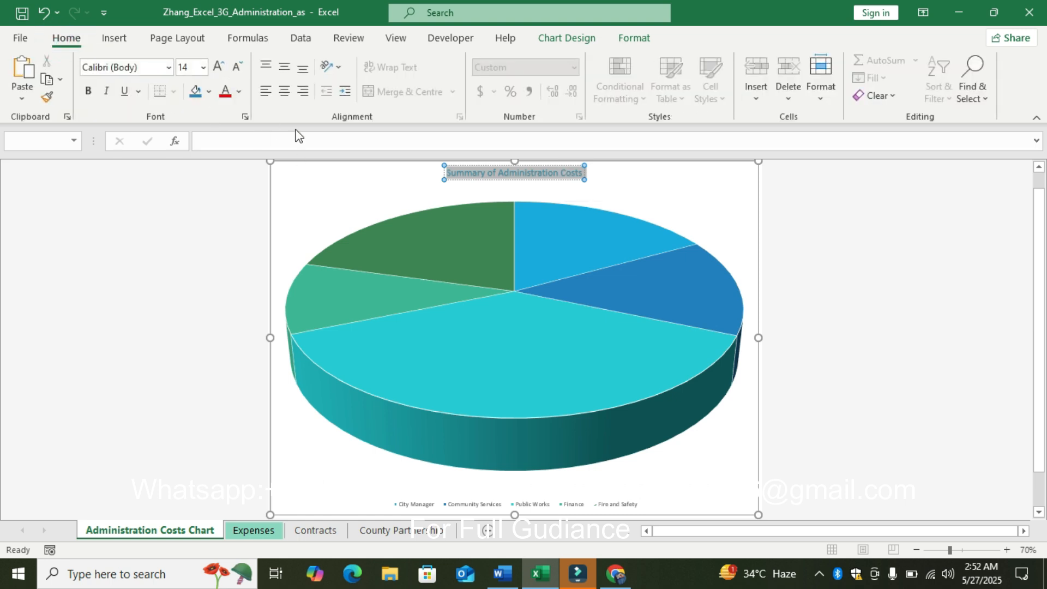
{"action": "left_click", "coordinate": [500, 574]}
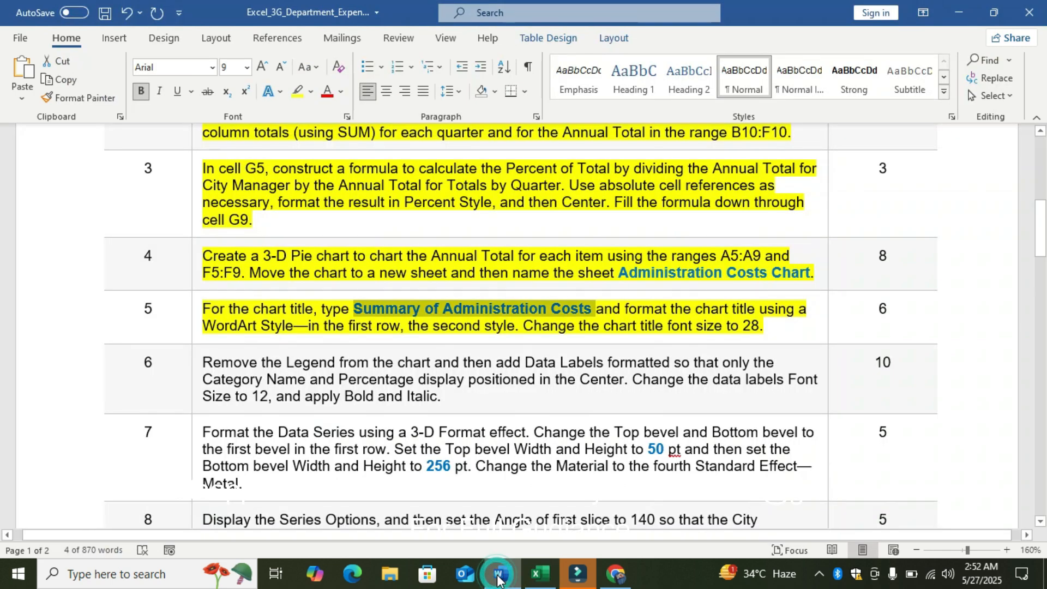
{"action": "left_click", "coordinate": [540, 574]}
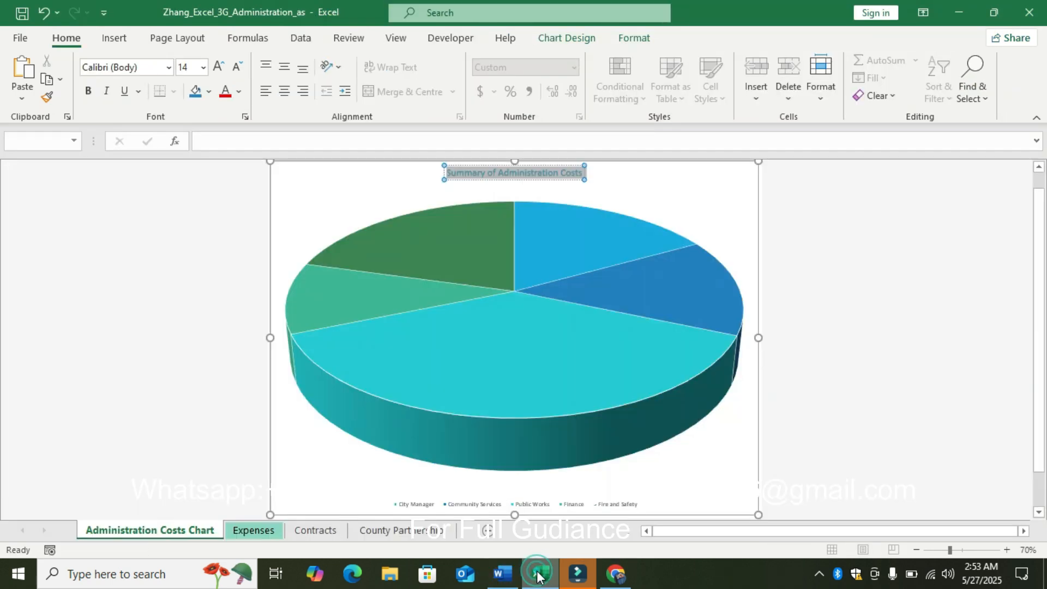
{"action": "left_click", "coordinate": [202, 67]}
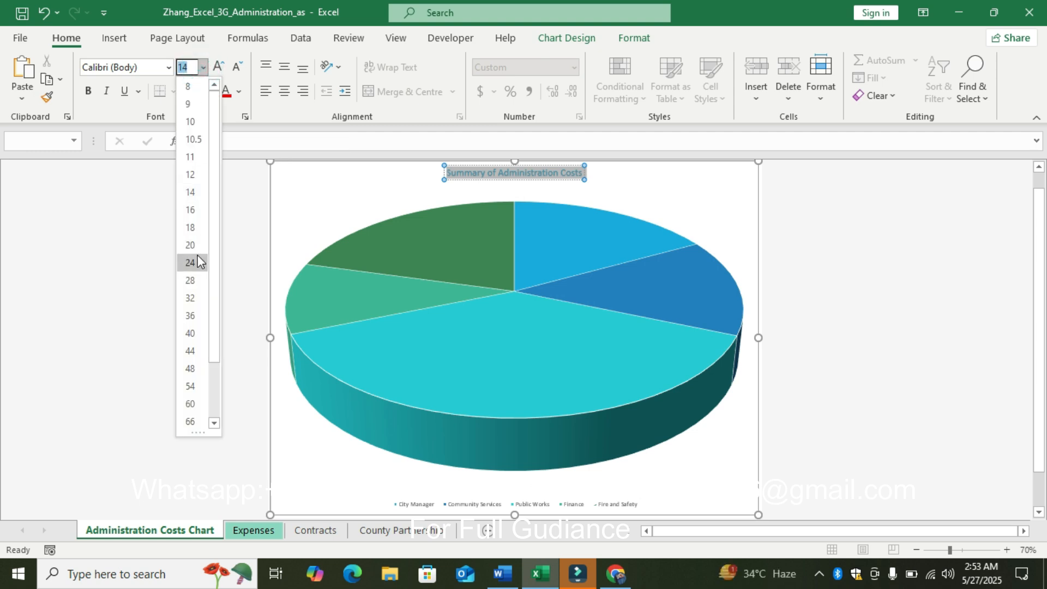
{"action": "left_click", "coordinate": [190, 280]}
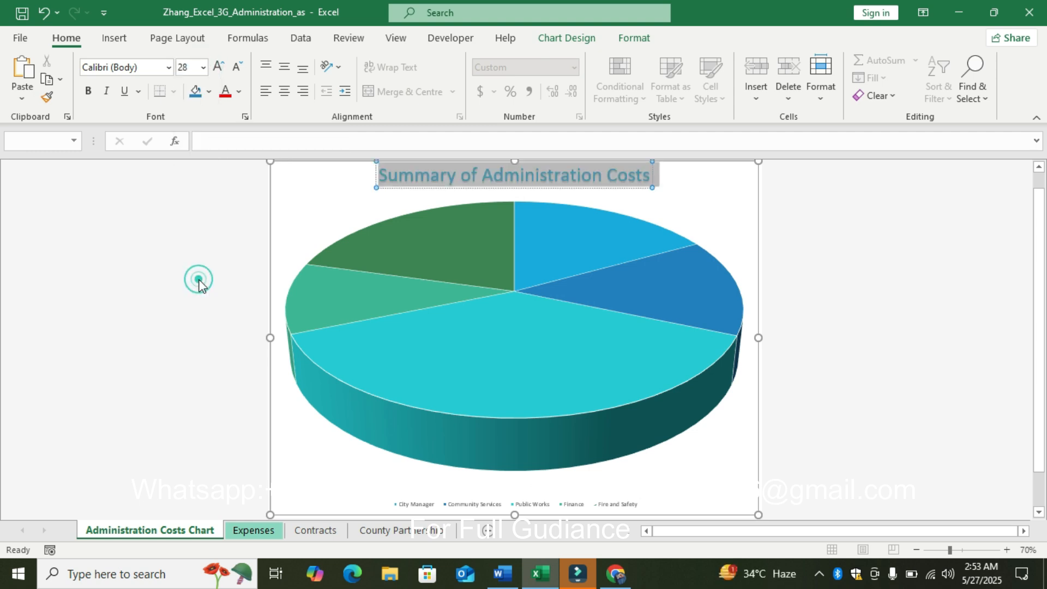
{"action": "left_click", "coordinate": [947, 217]}
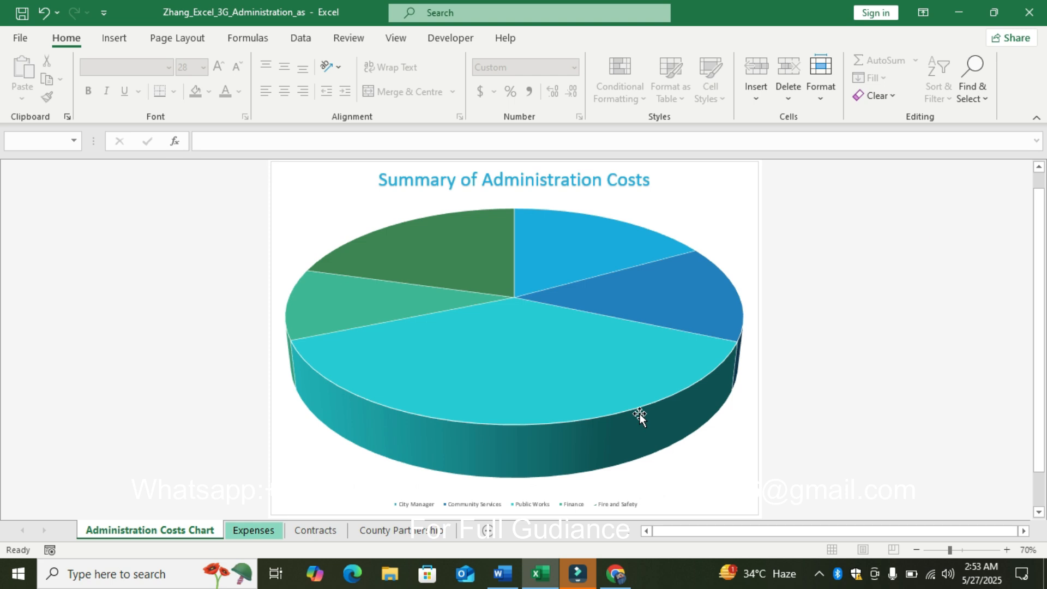
Step: Switch to the Word instructions and highlight the step 6 instruction in yellow
{"action": "left_click", "coordinate": [504, 577]}
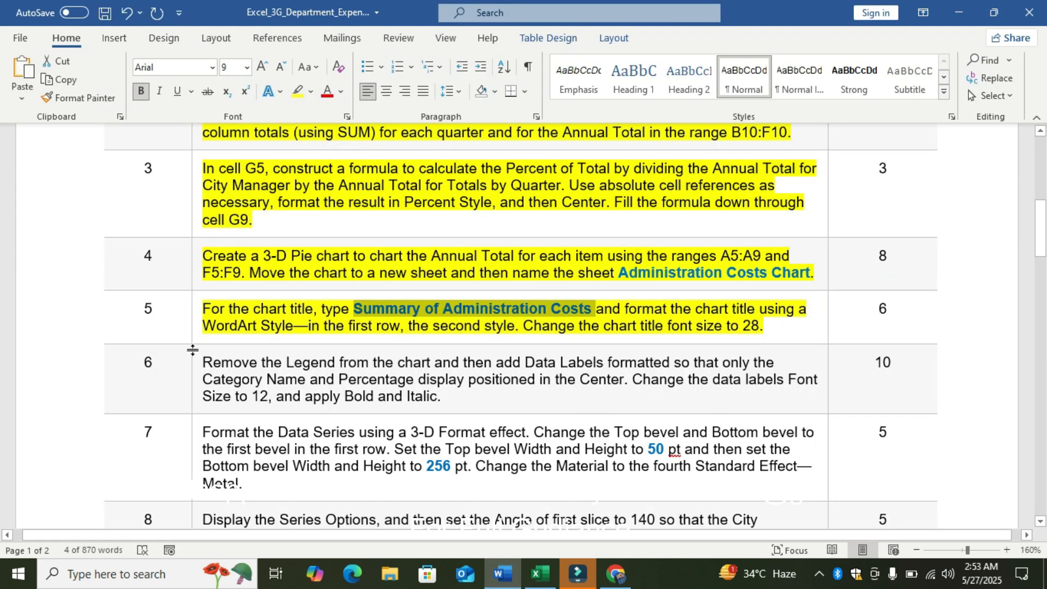
{"action": "left_click", "coordinate": [198, 384]}
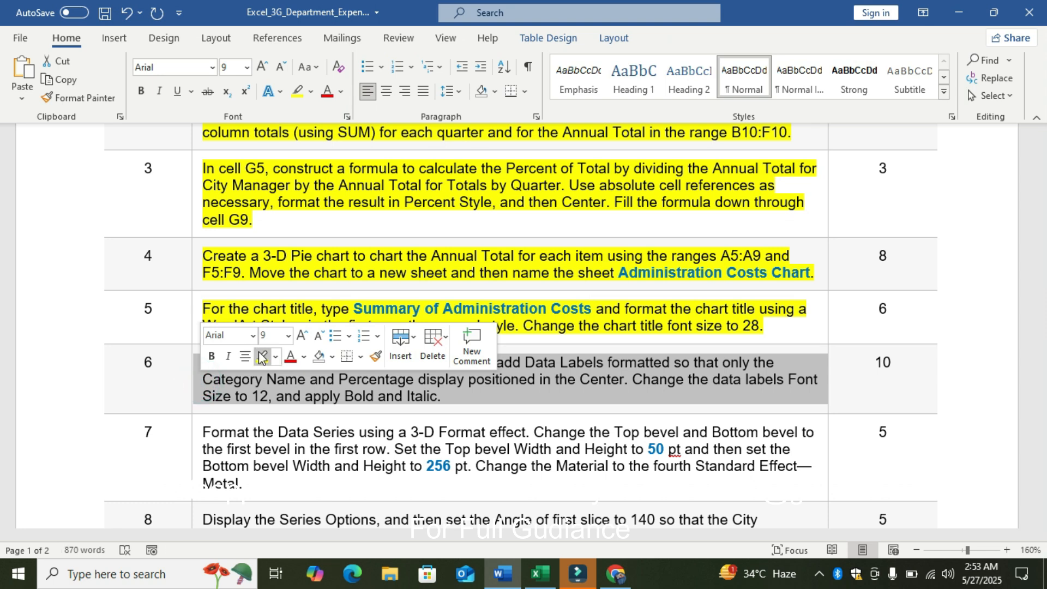
{"action": "left_click", "coordinate": [258, 351]}
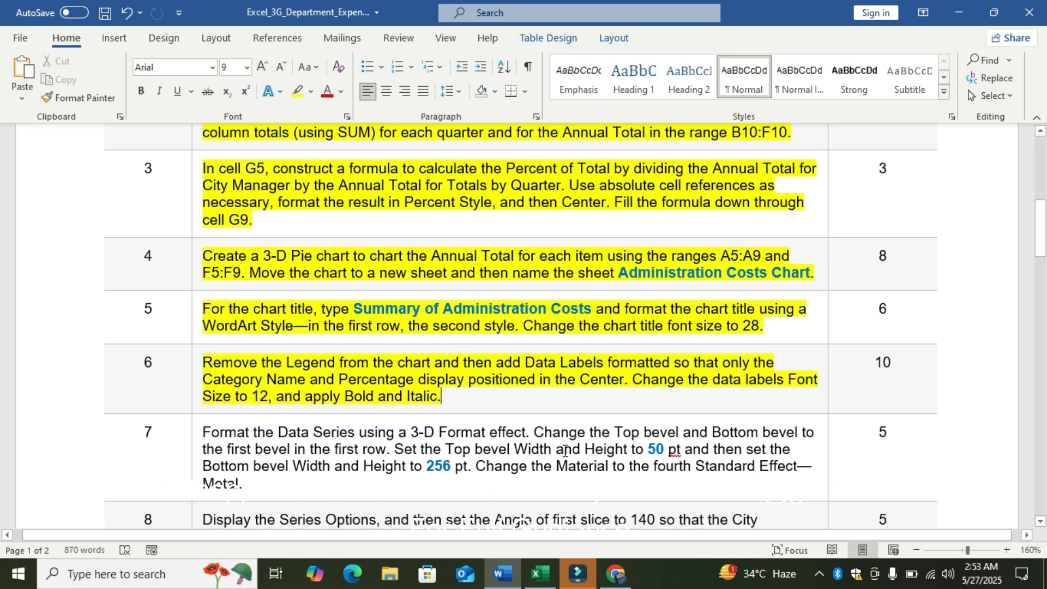
Step: Return to Excel and remove the legend from the pie chart
{"action": "left_click", "coordinate": [538, 573]}
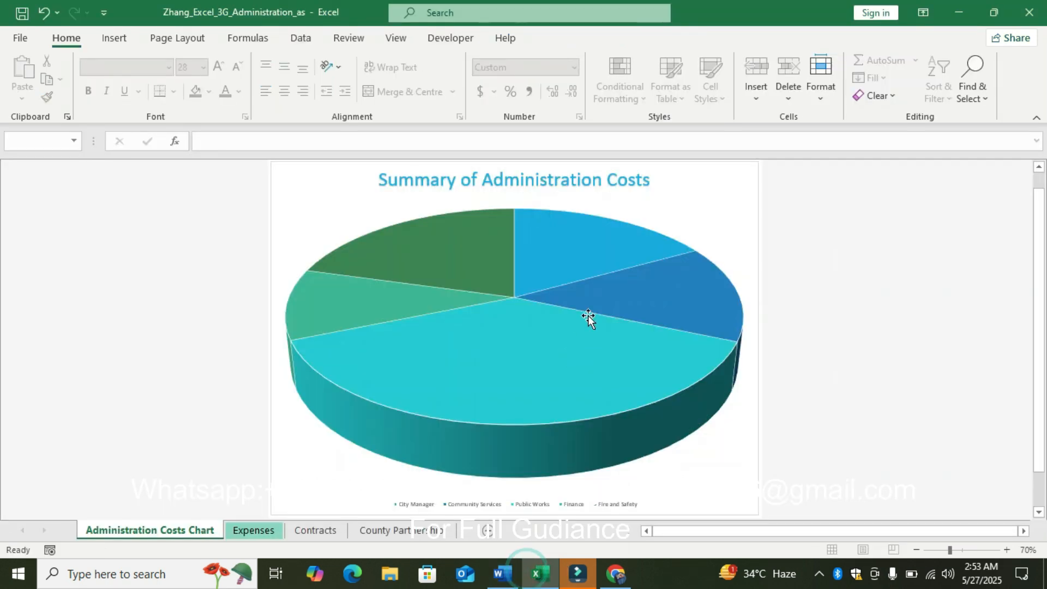
{"action": "left_click", "coordinate": [703, 201]}
{"action": "left_click", "coordinate": [747, 170]}
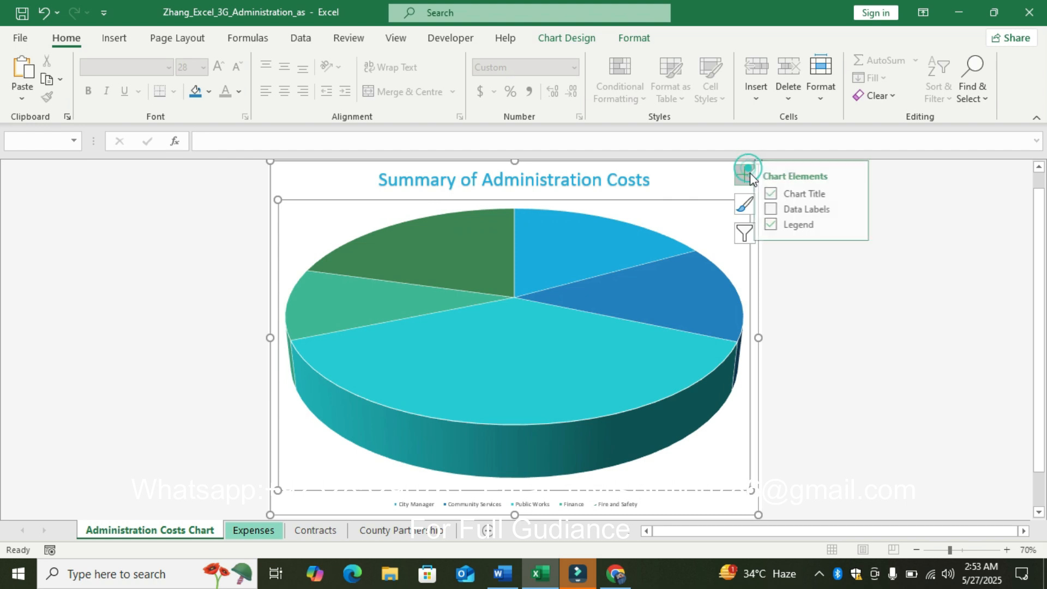
{"action": "left_click", "coordinate": [781, 224]}
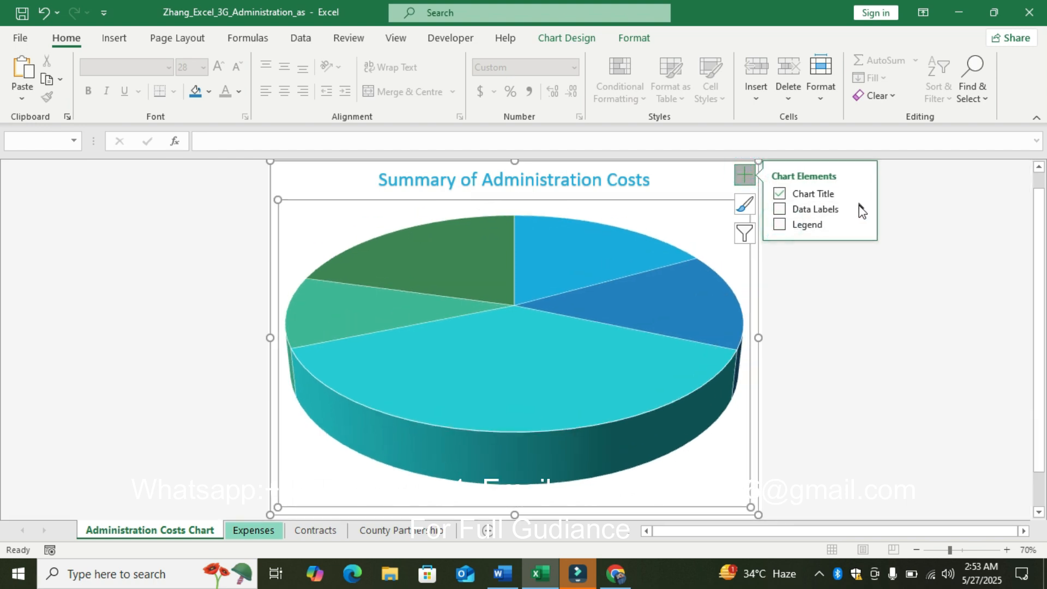
Step: Add data labels to the pie chart showing only Category Name and Percentage, with Value and leader lines turned off
{"action": "left_click", "coordinate": [860, 209]}
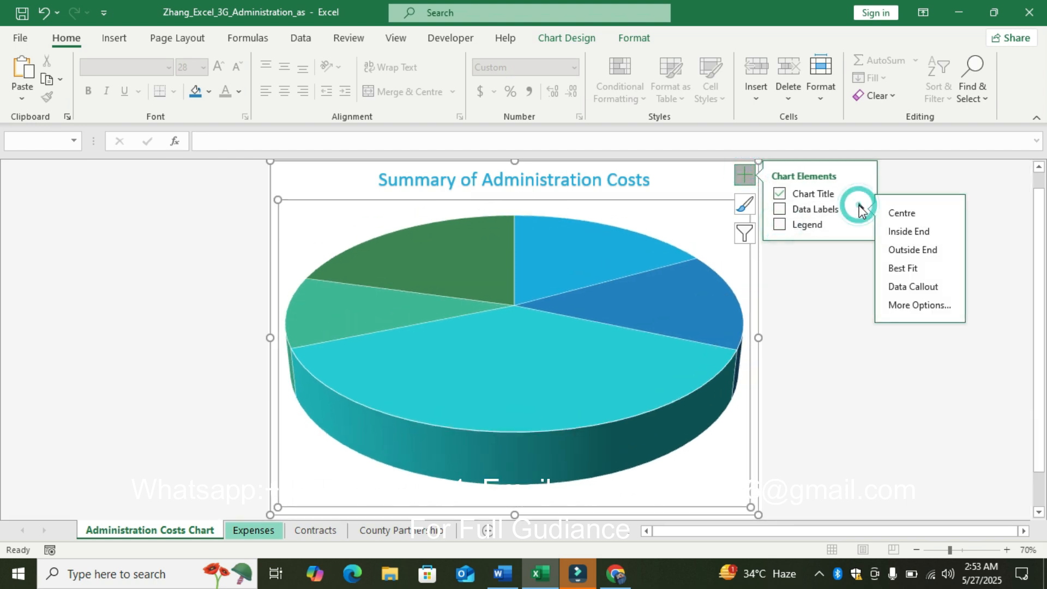
{"action": "left_click", "coordinate": [915, 305]}
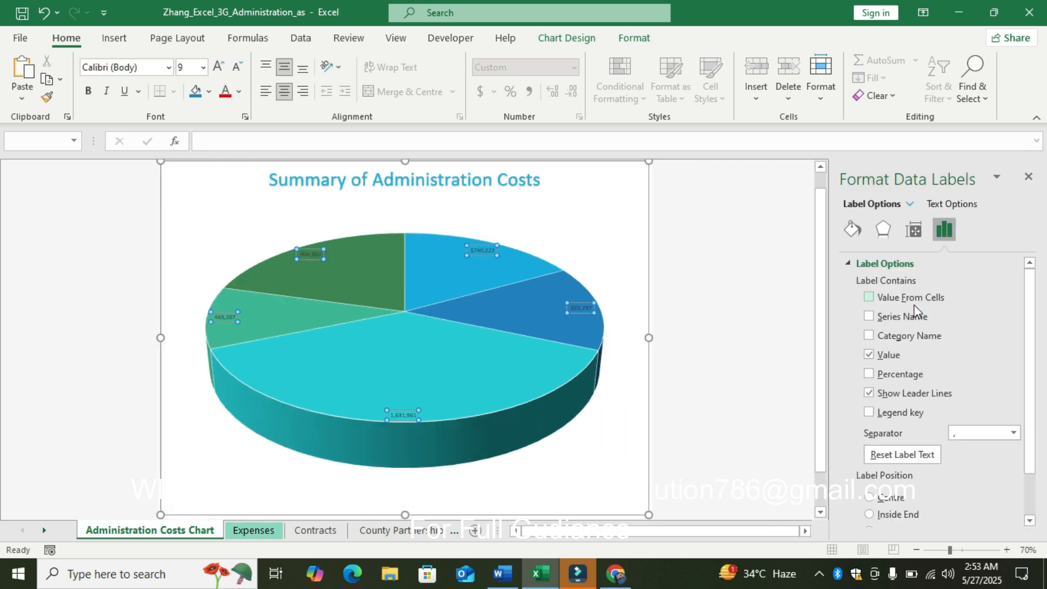
{"action": "left_click", "coordinate": [508, 572]}
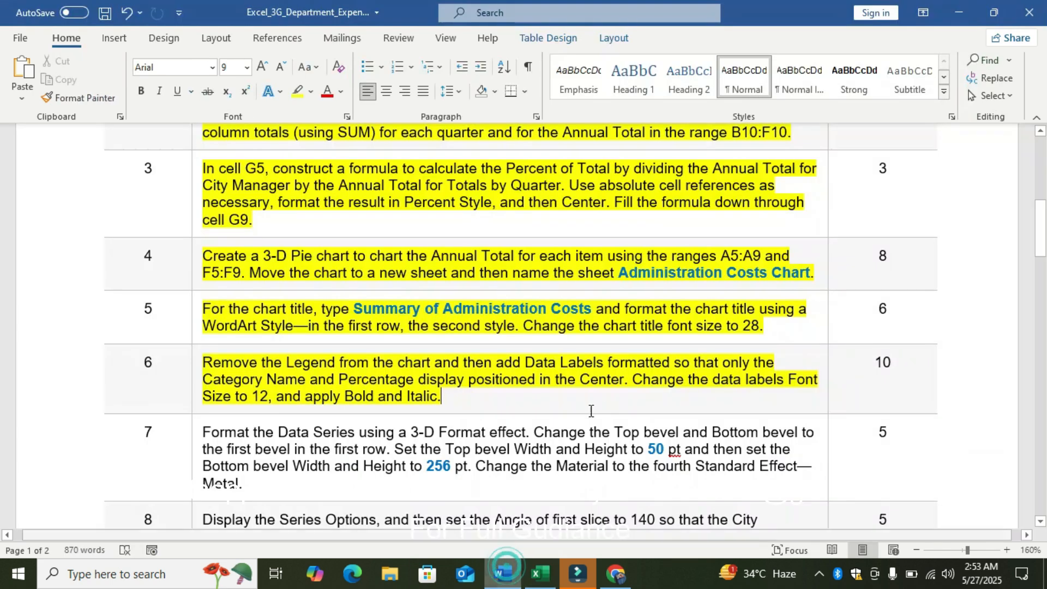
{"action": "left_click", "coordinate": [540, 574]}
{"action": "left_click", "coordinate": [868, 336]}
{"action": "left_click", "coordinate": [869, 376]}
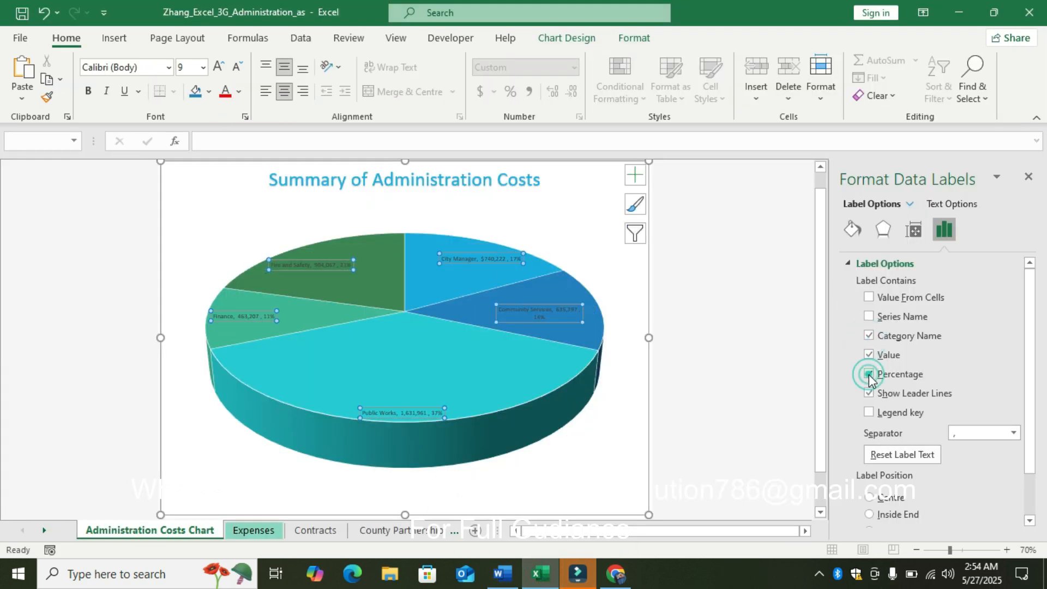
{"action": "left_click", "coordinate": [869, 354]}
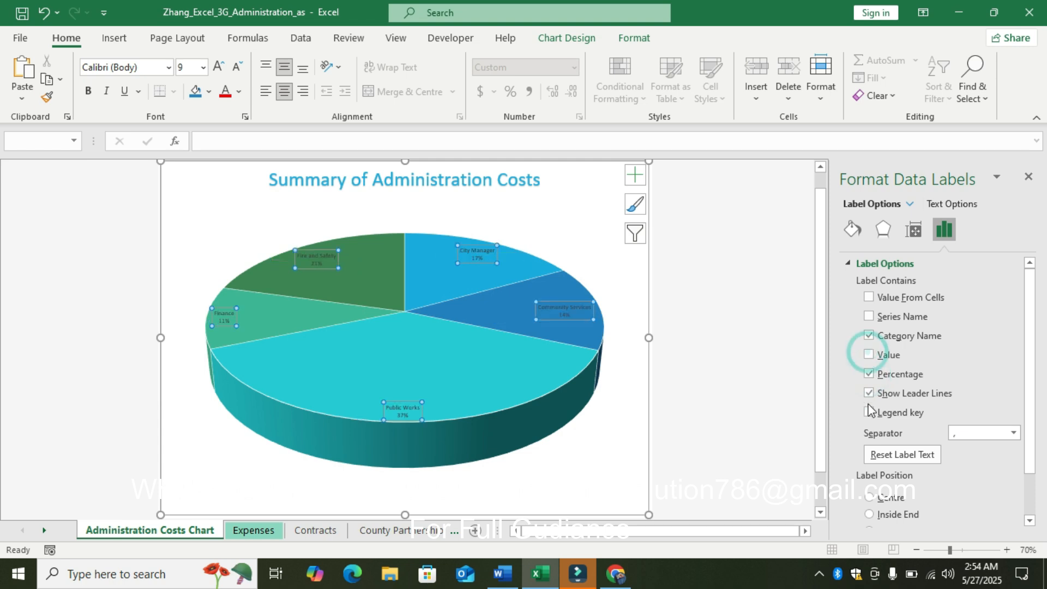
{"action": "left_click", "coordinate": [868, 393]}
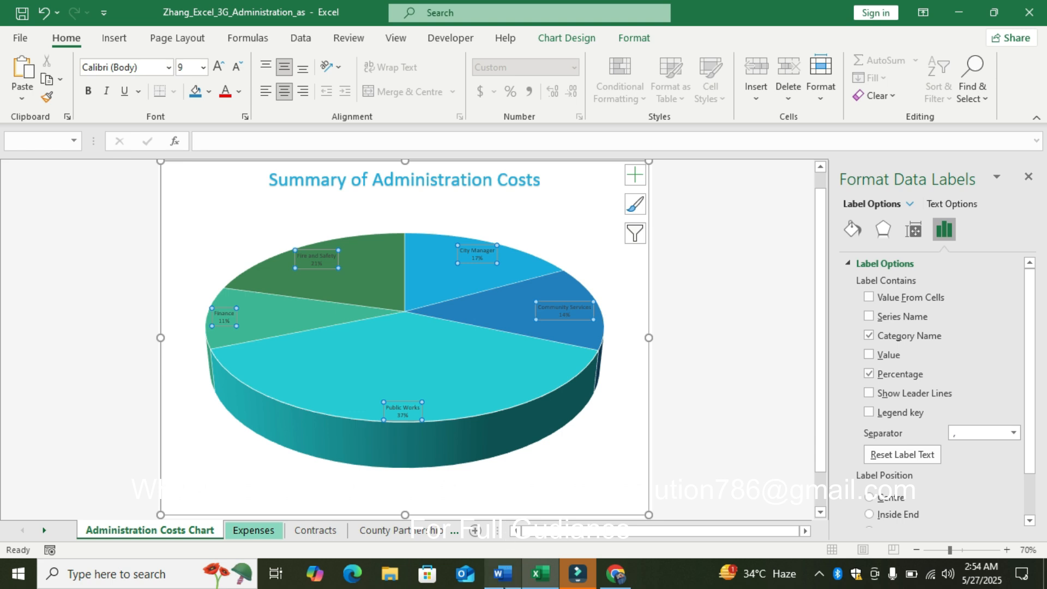
Step: Check the data label requirements in Word, and format the pie chart's data labels in Excel as 12 pt, bold and italic
{"action": "left_click", "coordinate": [502, 574]}
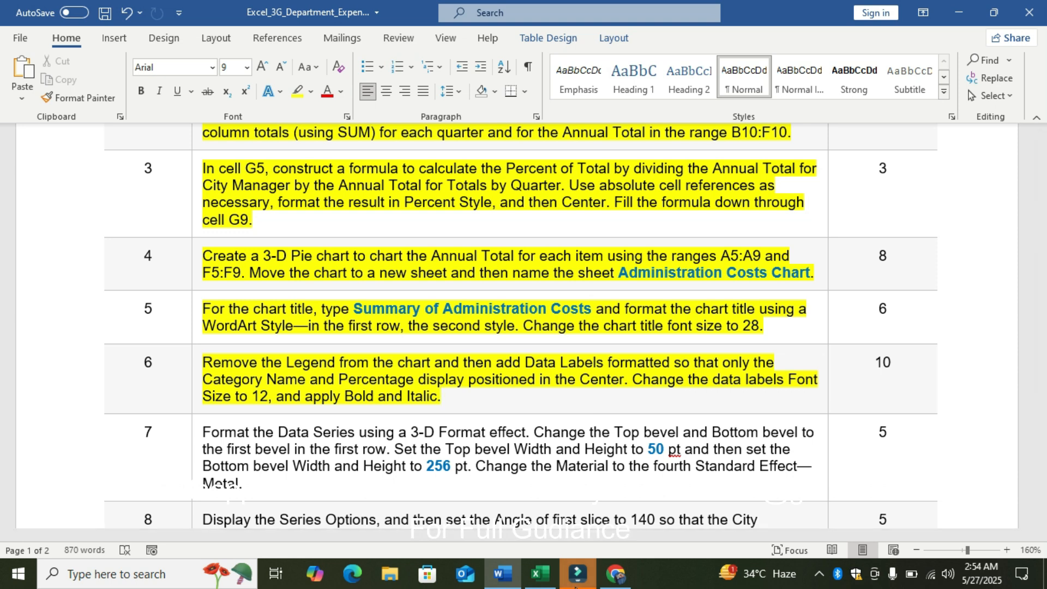
{"action": "left_click", "coordinate": [535, 573]}
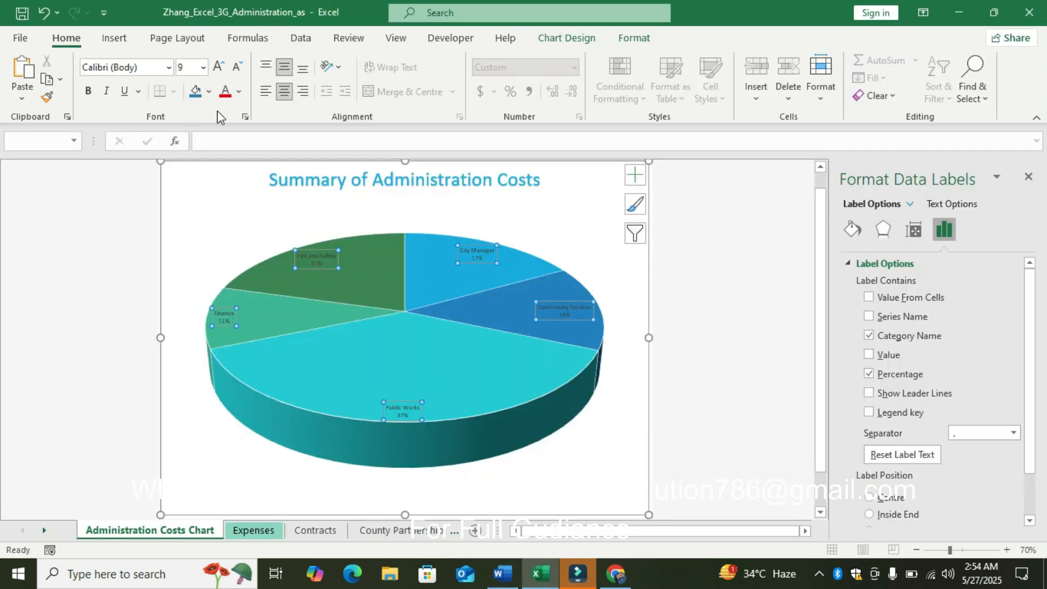
{"action": "left_click", "coordinate": [204, 67]}
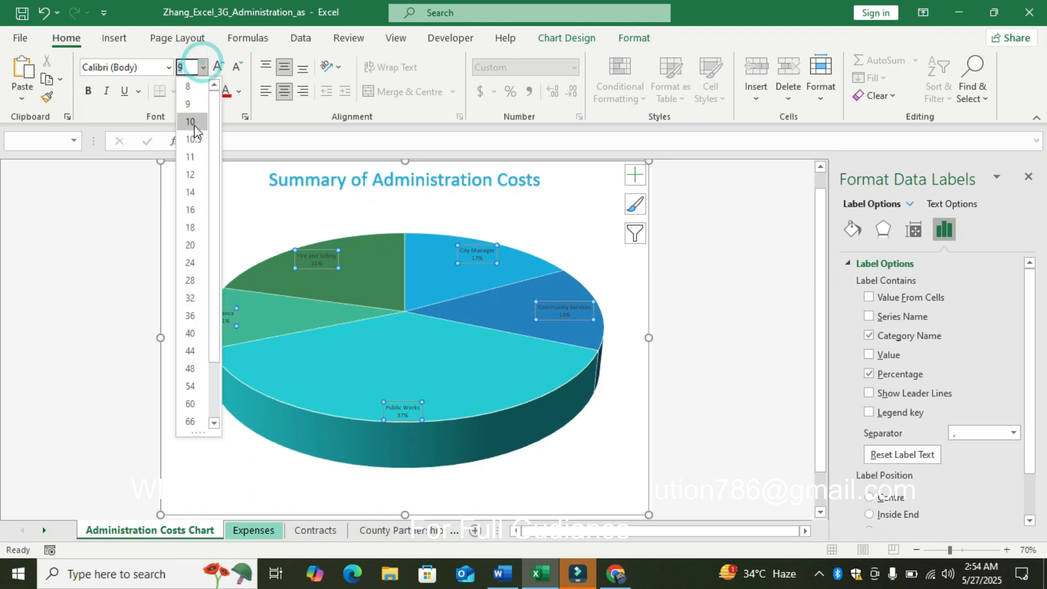
{"action": "left_click", "coordinate": [190, 182]}
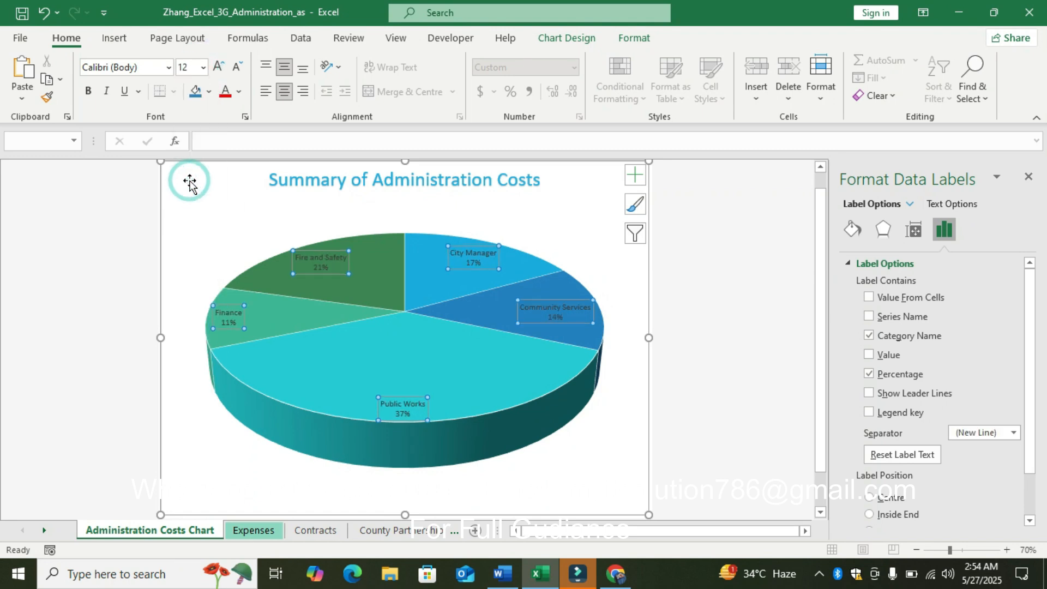
{"action": "left_click", "coordinate": [88, 93]}
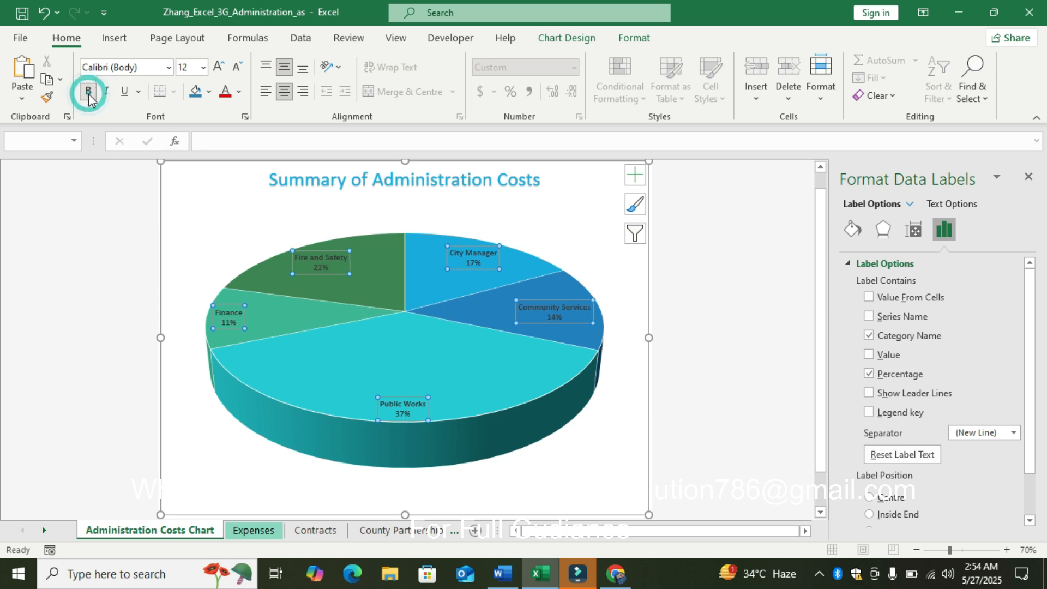
{"action": "left_click", "coordinate": [107, 91]}
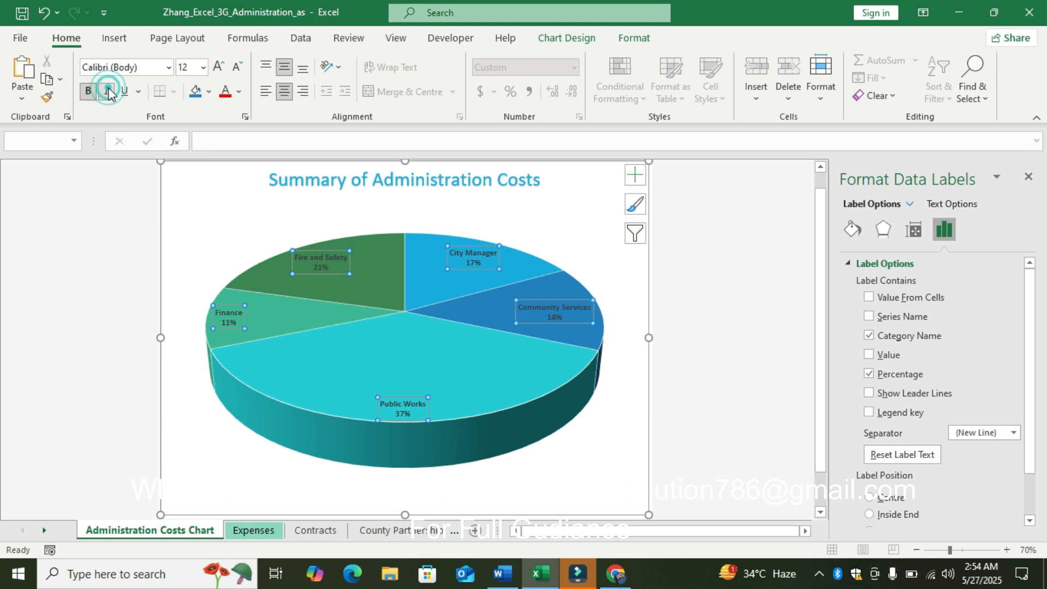
{"action": "left_click", "coordinate": [771, 271]}
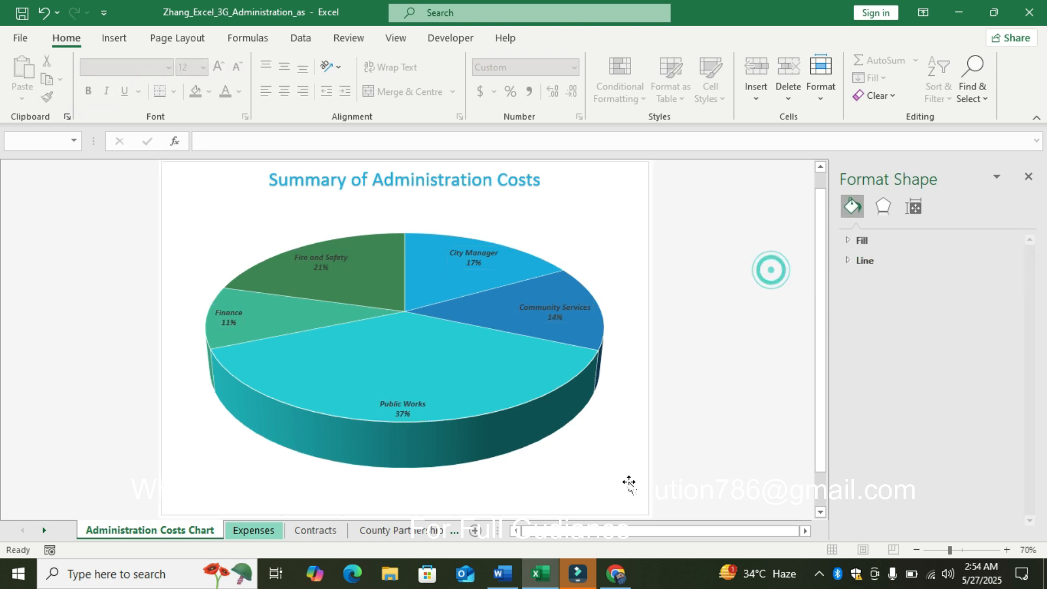
Step: Switch to the Word instructions and highlight the step 7 instruction in yellow
{"action": "left_click", "coordinate": [502, 574]}
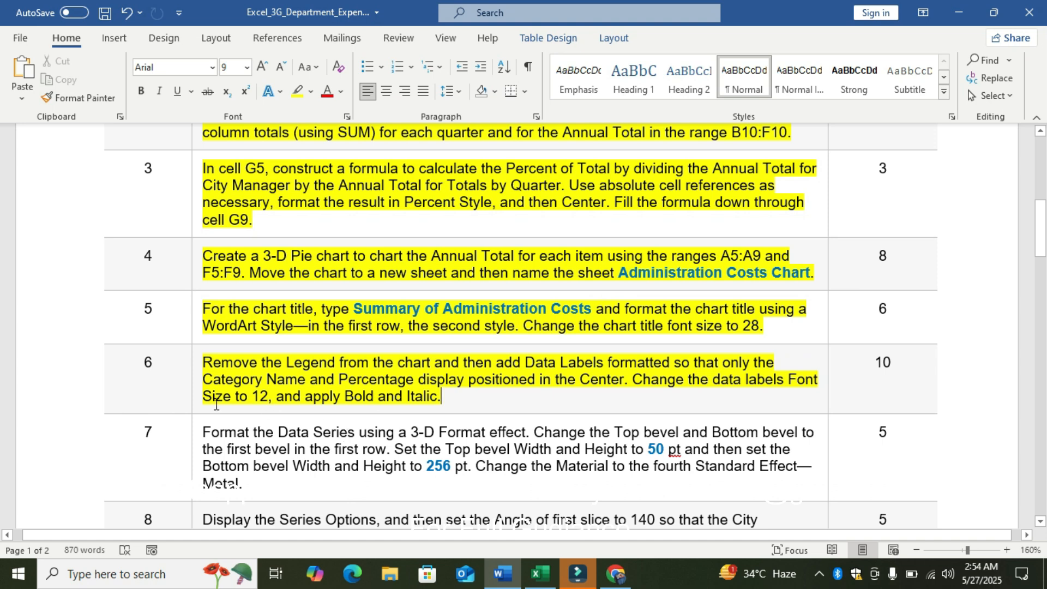
{"action": "left_click_drag", "start_coordinate": [1042, 252], "coordinate": [1044, 280]}
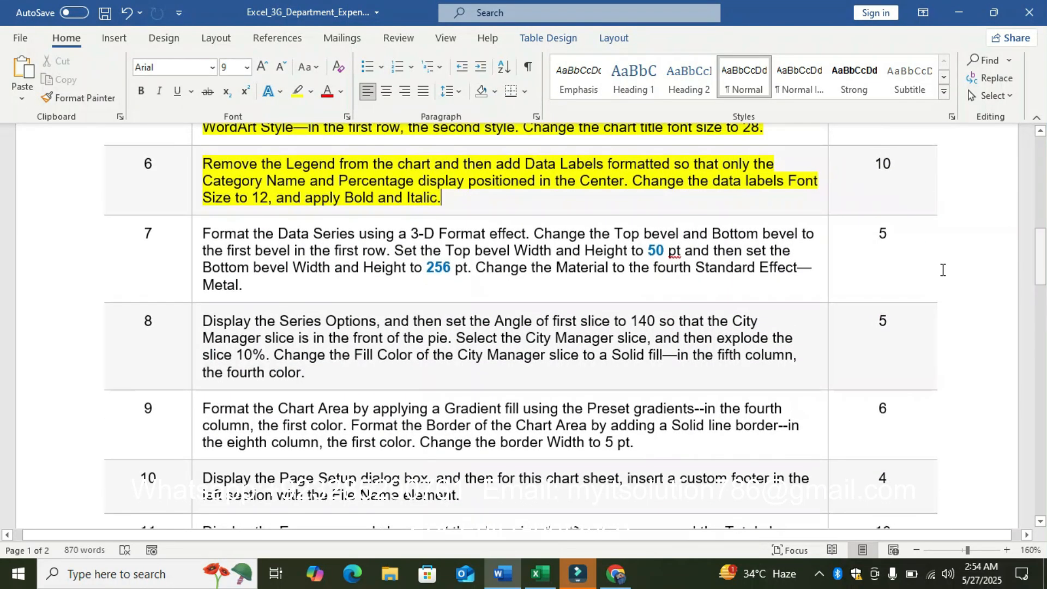
{"action": "left_click", "coordinate": [195, 240]}
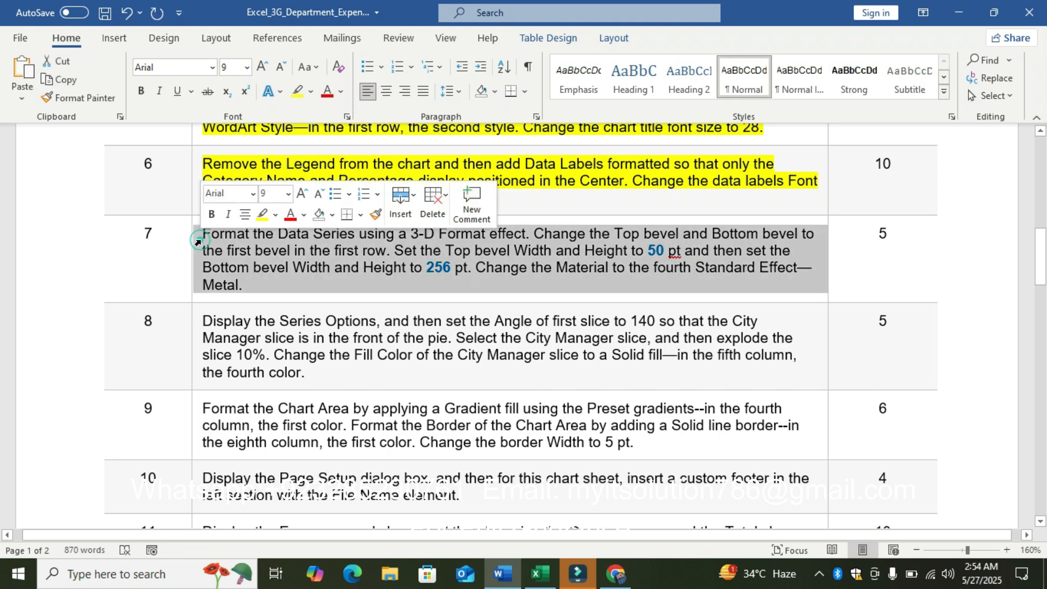
{"action": "left_click", "coordinate": [263, 213]}
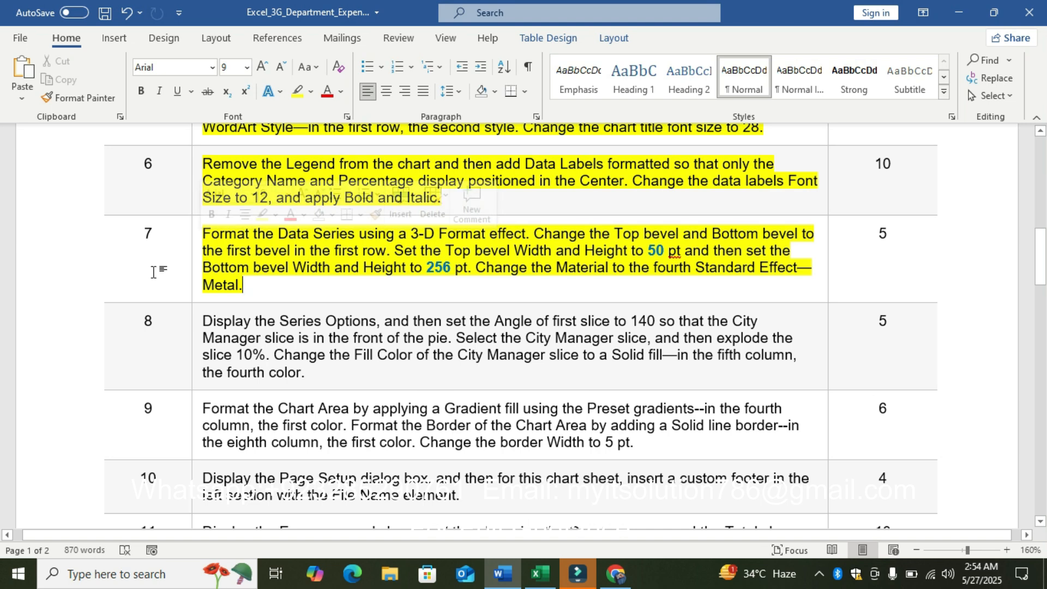
{"action": "left_click", "coordinate": [151, 272]}
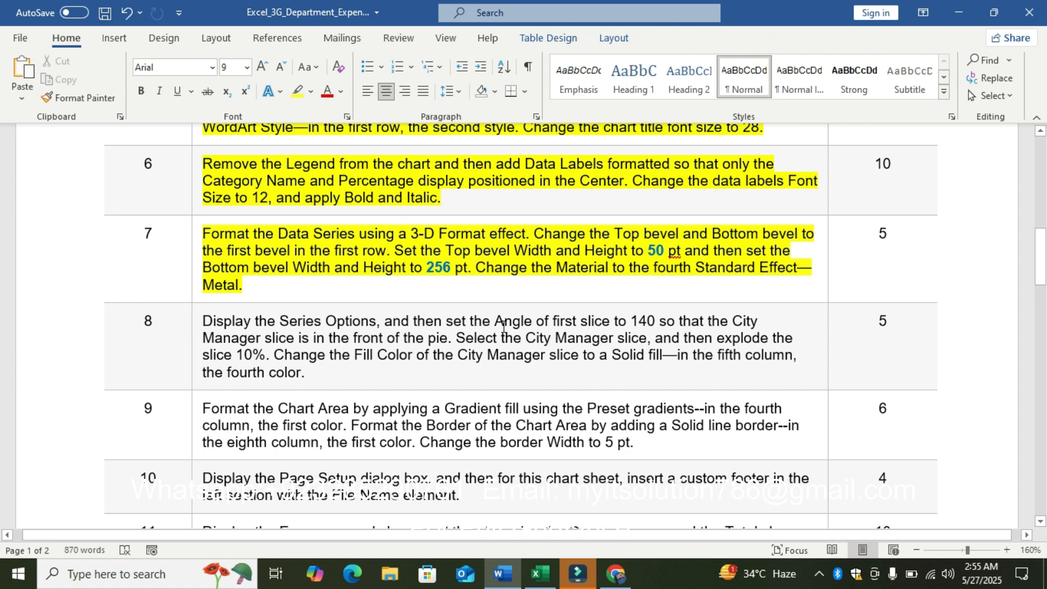
Step: Return to Excel and set the top bevel width of the pie's data series to 50 pt in its 3-D format
{"action": "left_click", "coordinate": [540, 573]}
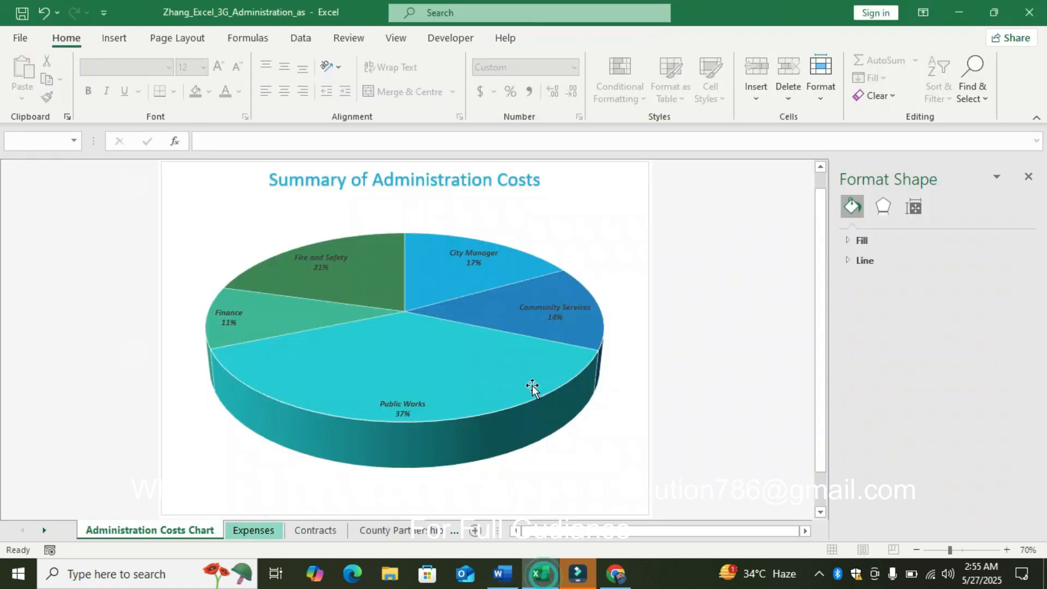
{"action": "left_click", "coordinate": [880, 211]}
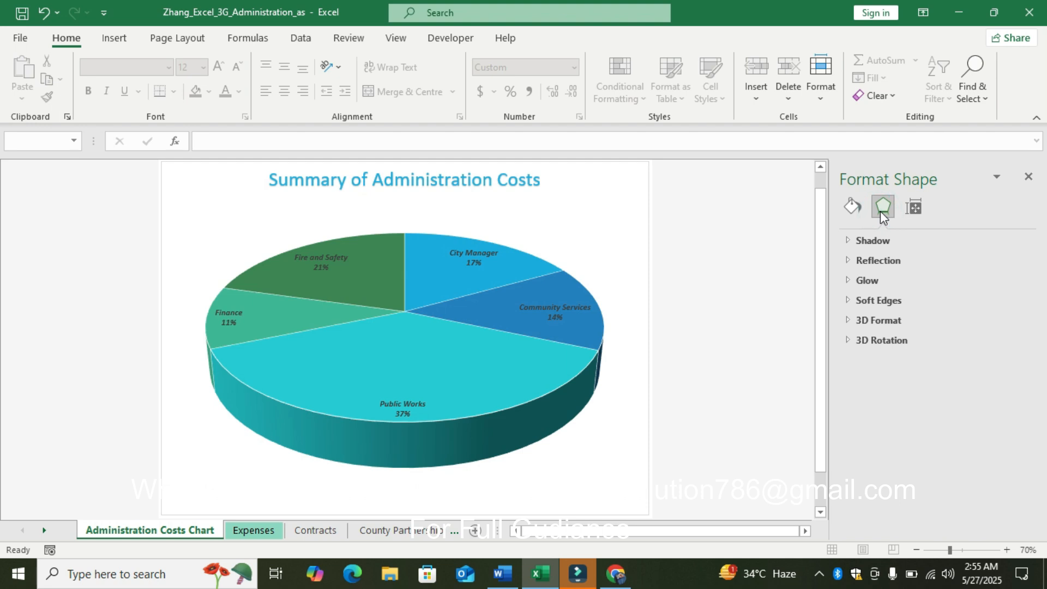
{"action": "left_click", "coordinate": [889, 319]}
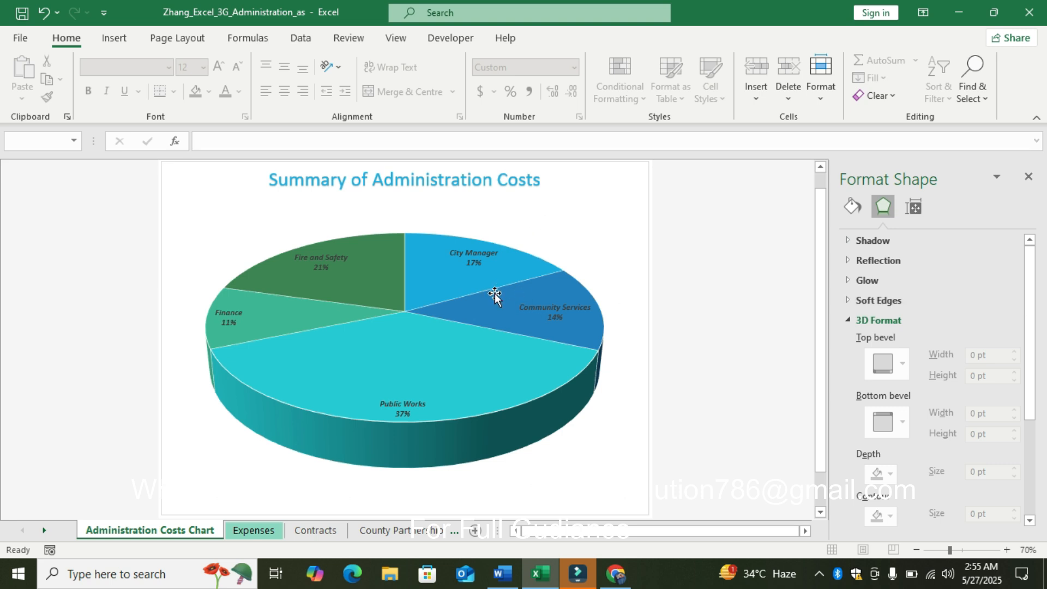
{"action": "left_click", "coordinate": [489, 314]}
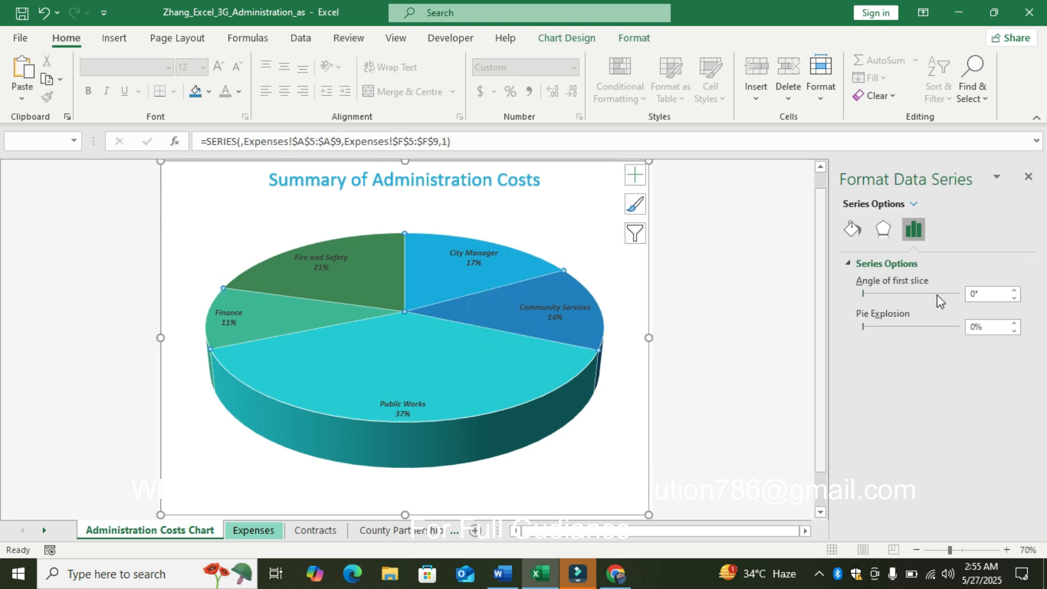
{"action": "left_click", "coordinate": [875, 234]}
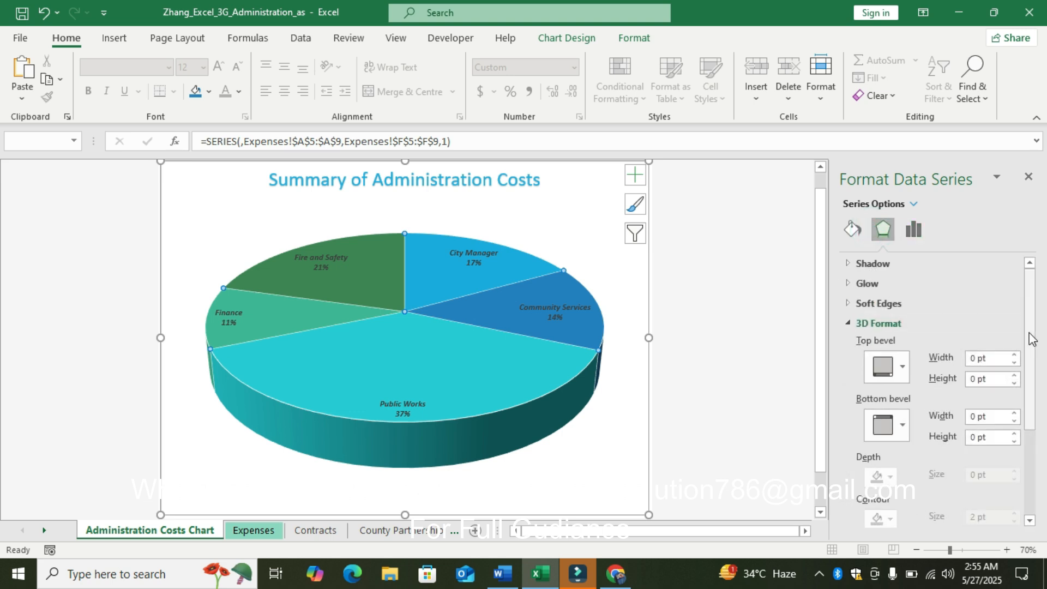
{"action": "left_click_drag", "start_coordinate": [1029, 341], "coordinate": [1031, 353]}
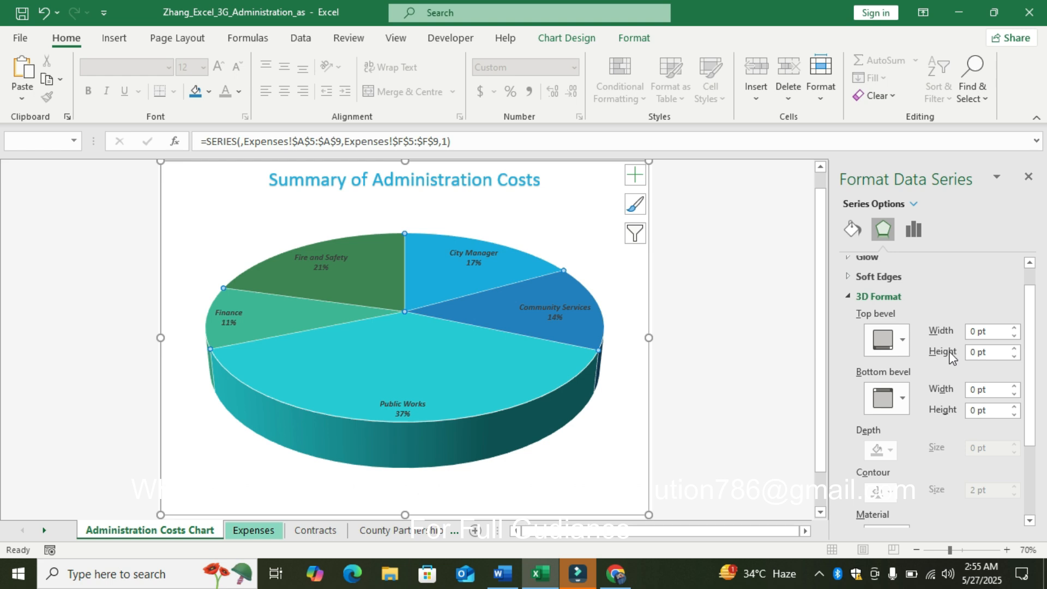
{"action": "left_click", "coordinate": [993, 332]}
{"action": "key", "text": "BackSpace"}
{"action": "key", "text": "BackSpace"}
{"action": "key", "text": "BackSpace"}
{"action": "key", "text": "BackSpace"}
{"action": "type", "text": "50"}
Step: Set the top bevel height of the pie's data series to 50 pt
{"action": "left_click", "coordinate": [994, 353]}
{"action": "key", "text": "BackSpace"}
{"action": "key", "text": "BackSpace"}
{"action": "key", "text": "BackSpace"}
{"action": "key", "text": "BackSpace"}
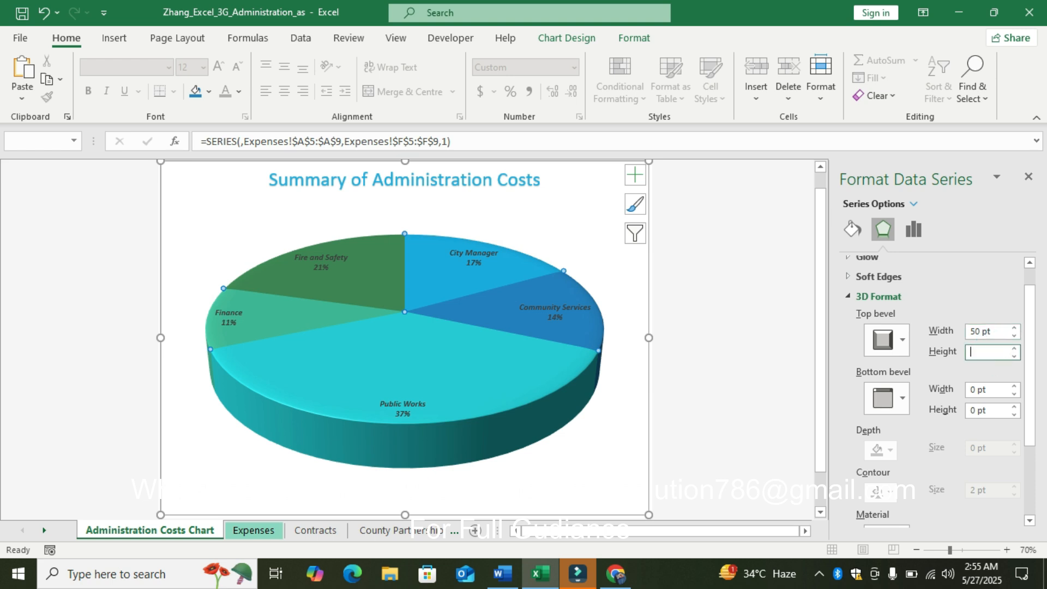
{"action": "type", "text": "50"}
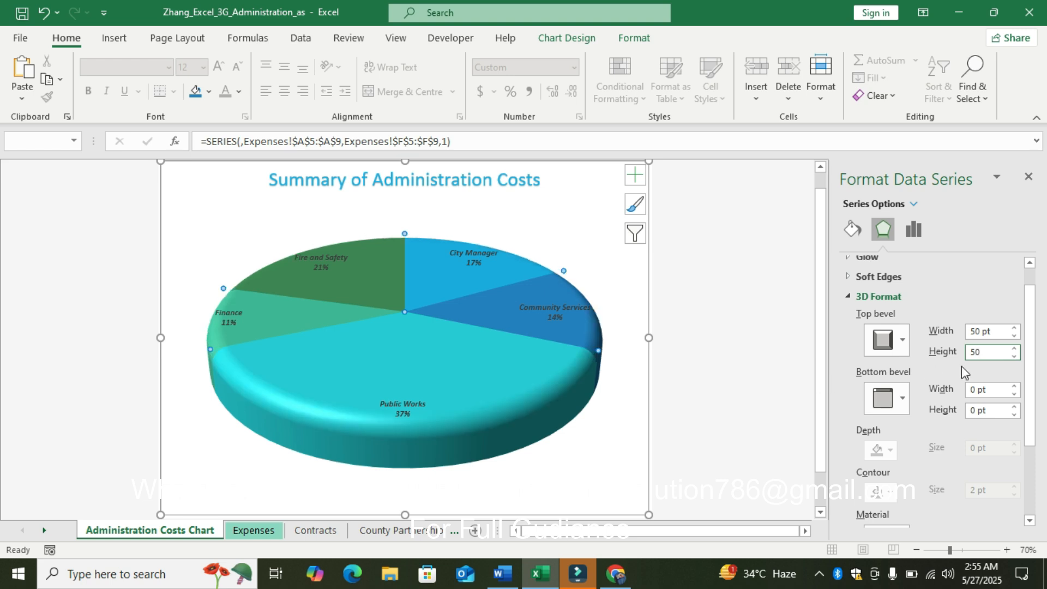
Step: Set the bottom bevel width of the pie's data series to 256 pt
{"action": "left_click", "coordinate": [1006, 388]}
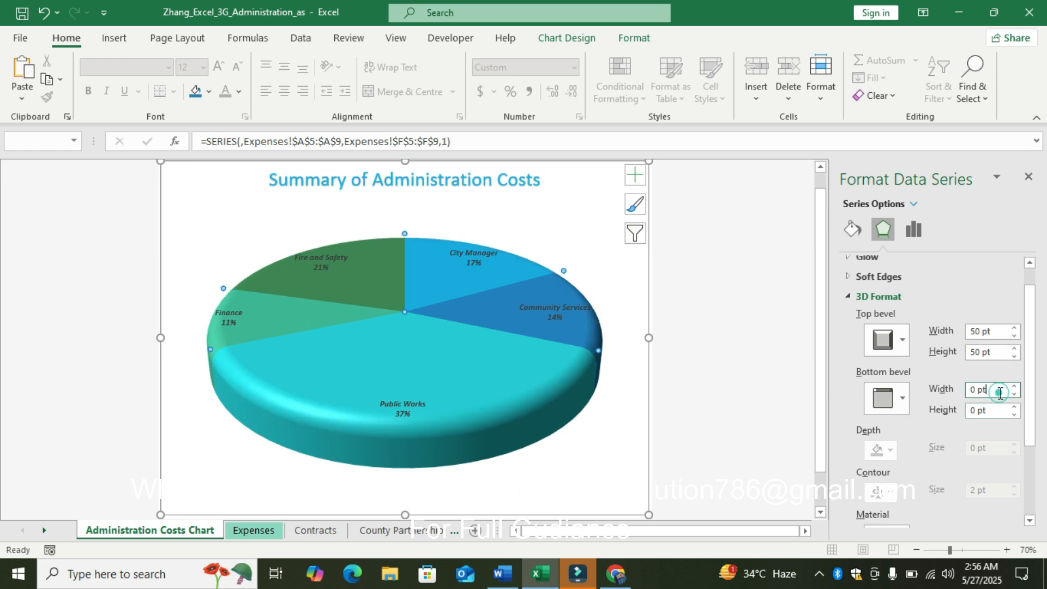
{"action": "key", "text": "BackSpace"}
{"action": "key", "text": "BackSpace"}
{"action": "key", "text": "BackSpace"}
{"action": "key", "text": "BackSpace"}
{"action": "type", "text": "256"}
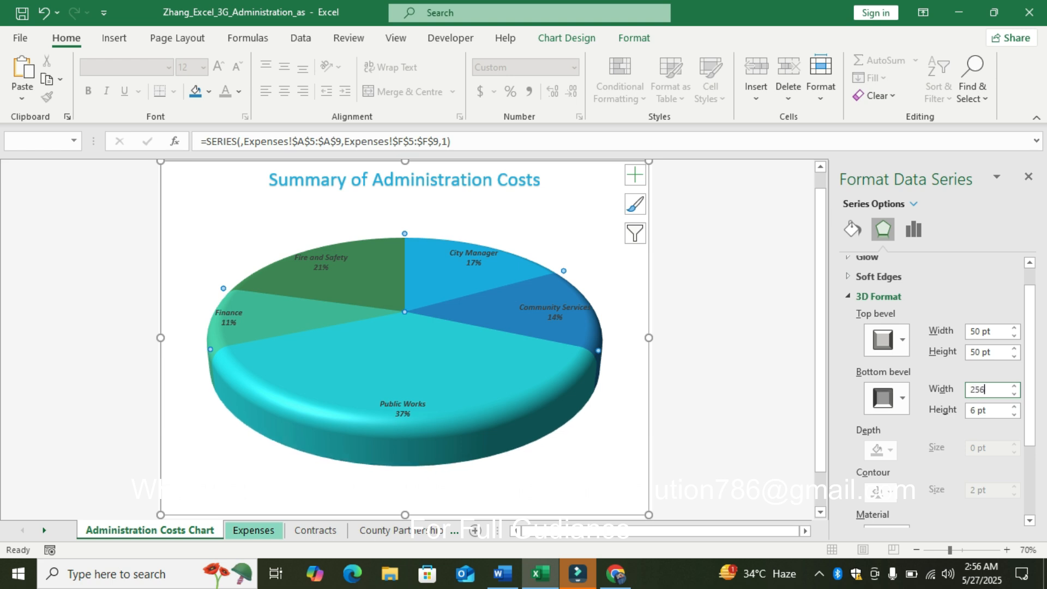
Step: Set the bottom bevel height of the pie's data series to 256 pt
{"action": "left_click", "coordinate": [994, 409]}
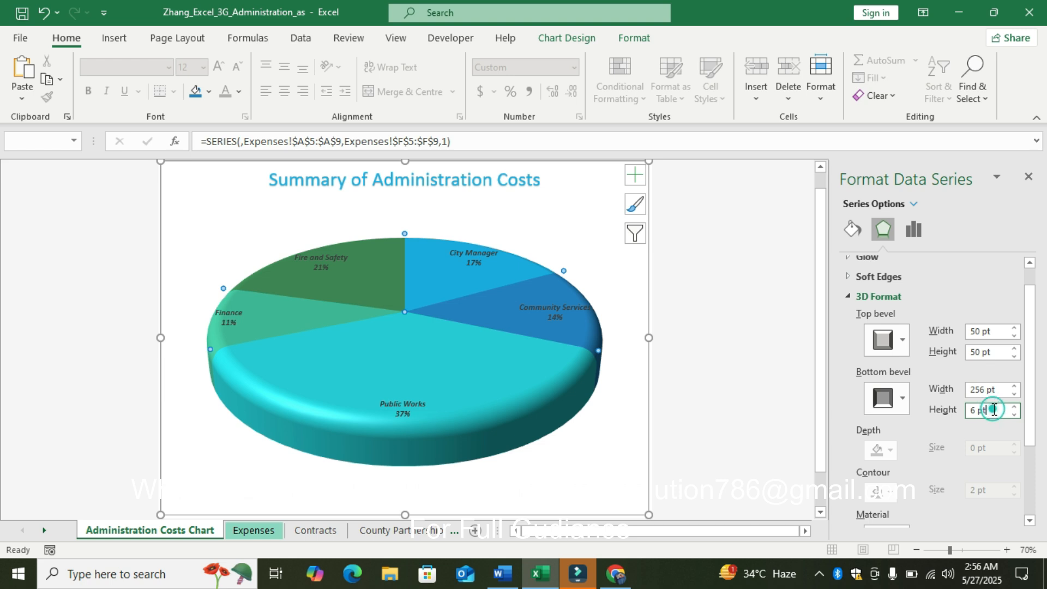
{"action": "key", "text": "BackSpace"}
{"action": "key", "text": "BackSpace"}
{"action": "key", "text": "BackSpace"}
{"action": "key", "text": "BackSpace"}
{"action": "type", "text": "25"}
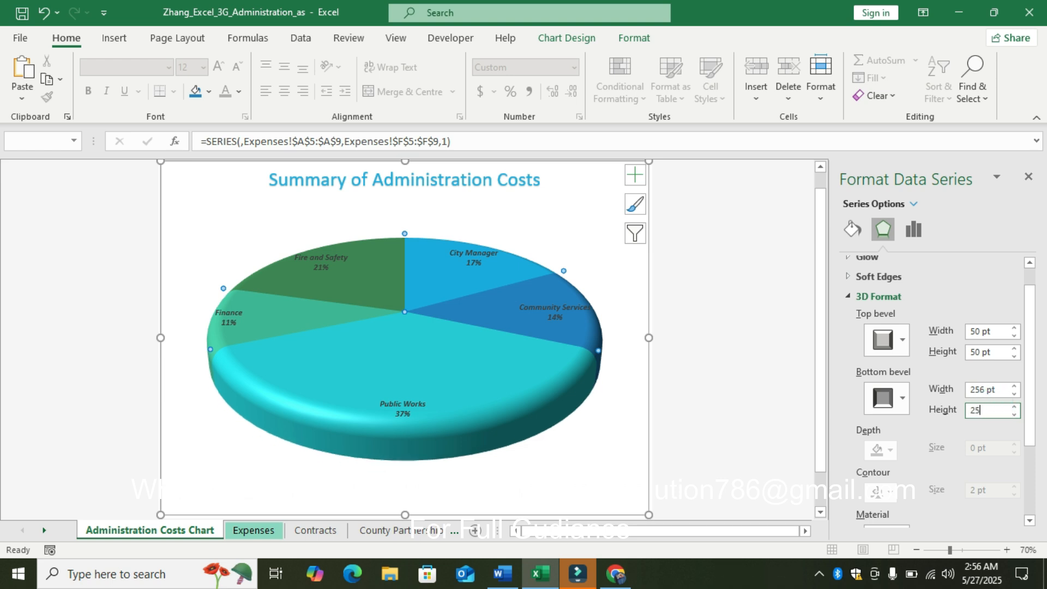
{"action": "type", "text": "6"}
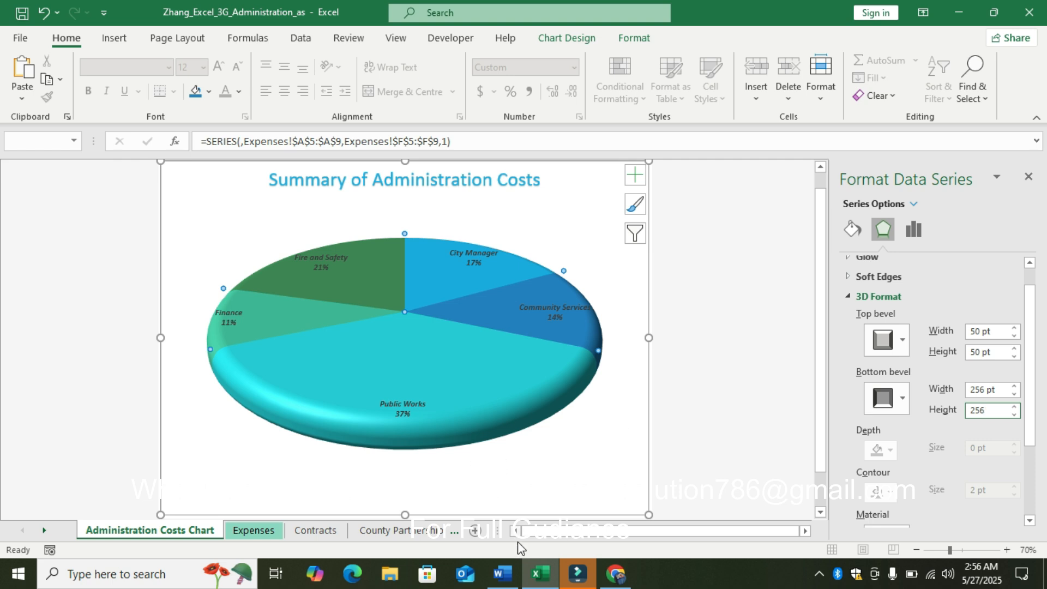
Step: Check the required material in Word, and apply the fourth Standard material, Metal, to the pie's data series in Excel
{"action": "left_click", "coordinate": [502, 573]}
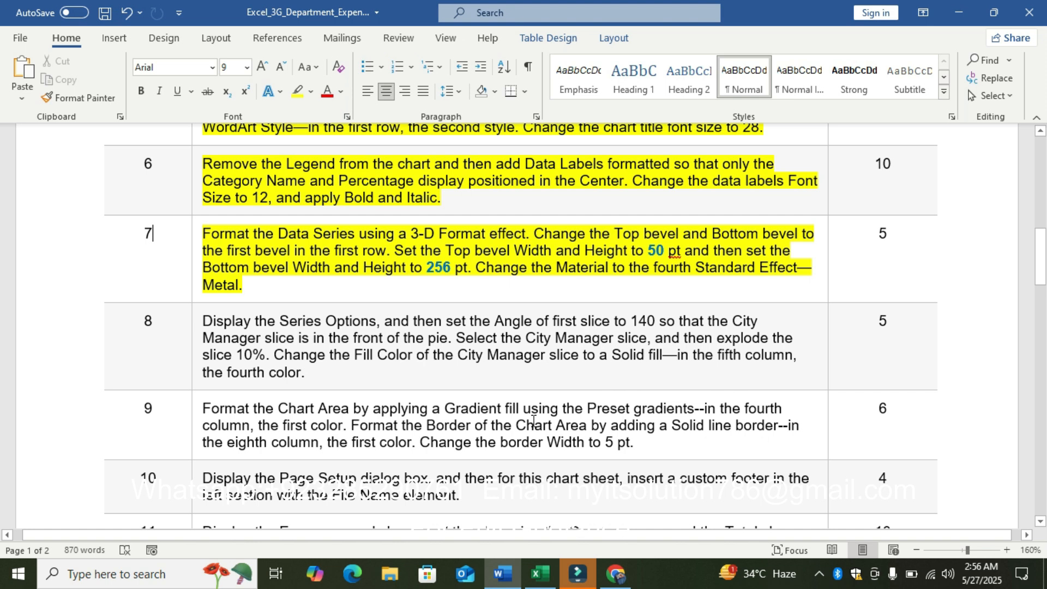
{"action": "left_click", "coordinate": [540, 573]}
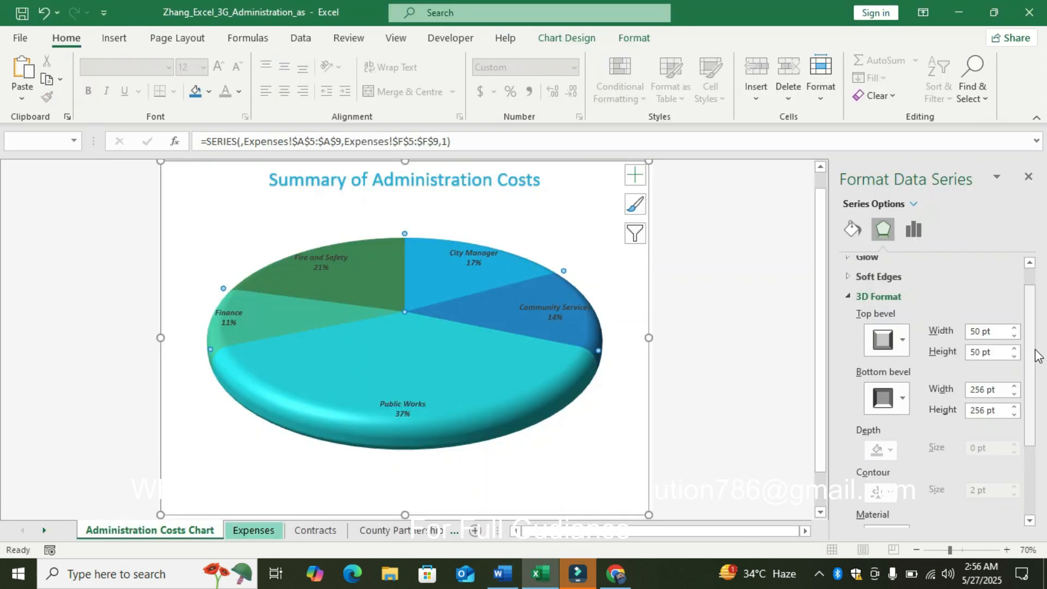
{"action": "left_click_drag", "start_coordinate": [1029, 349], "coordinate": [1029, 423]}
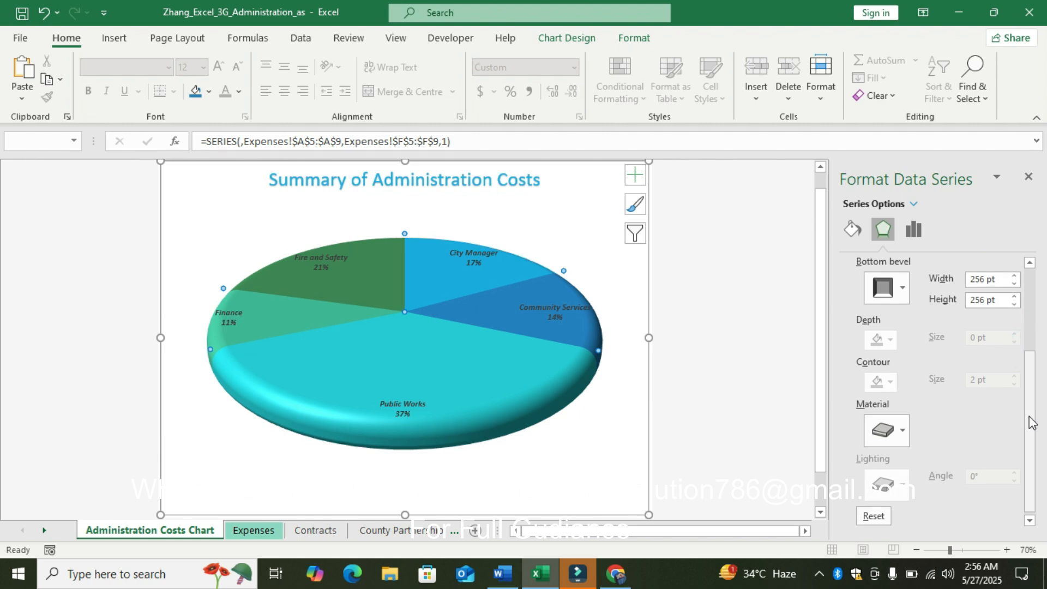
{"action": "left_click", "coordinate": [898, 428]}
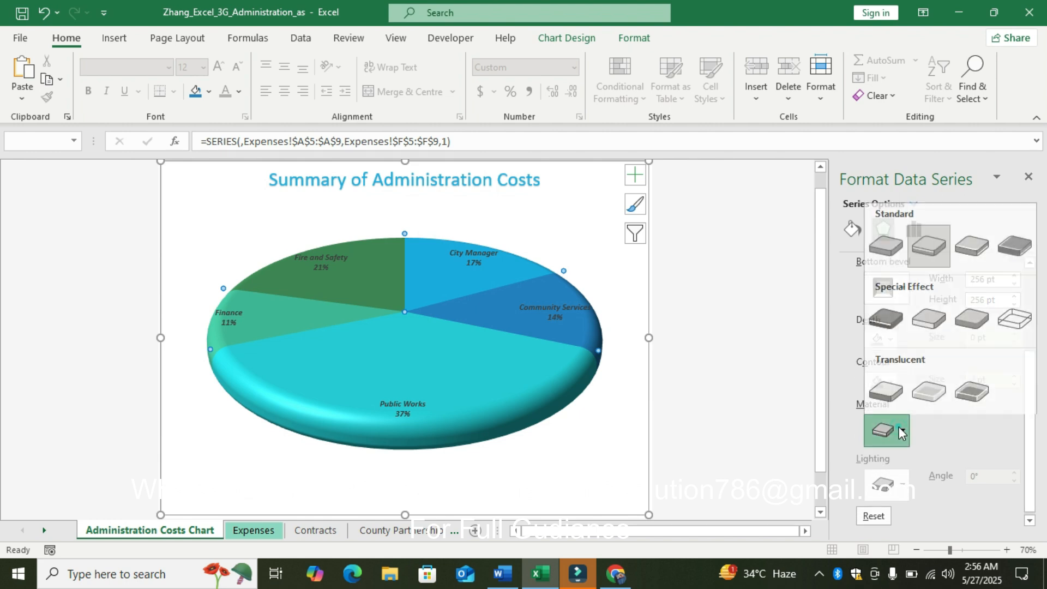
{"action": "left_click", "coordinate": [1004, 242]}
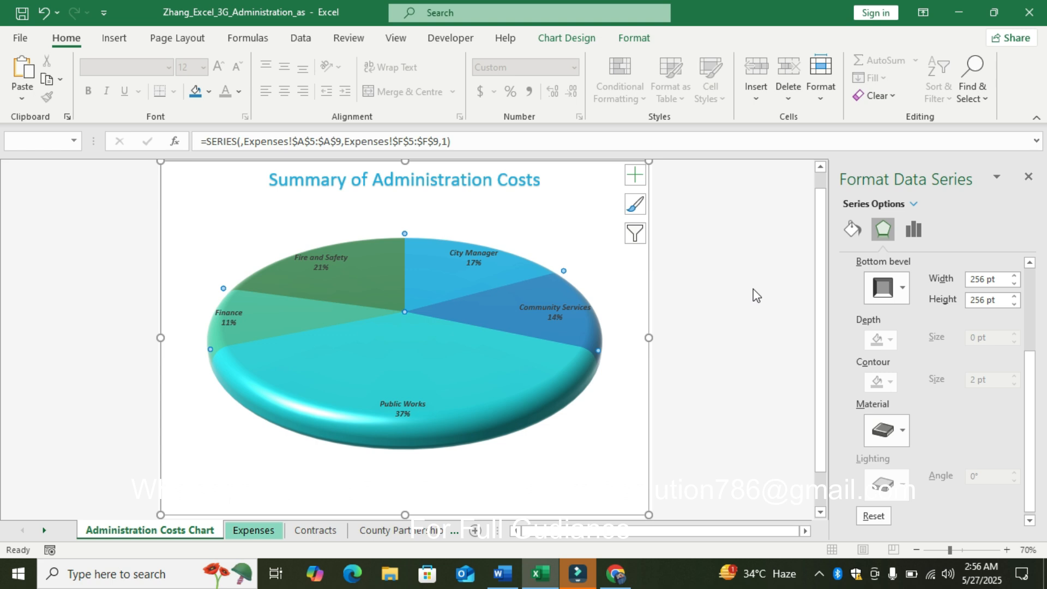
{"action": "left_click", "coordinate": [753, 287]}
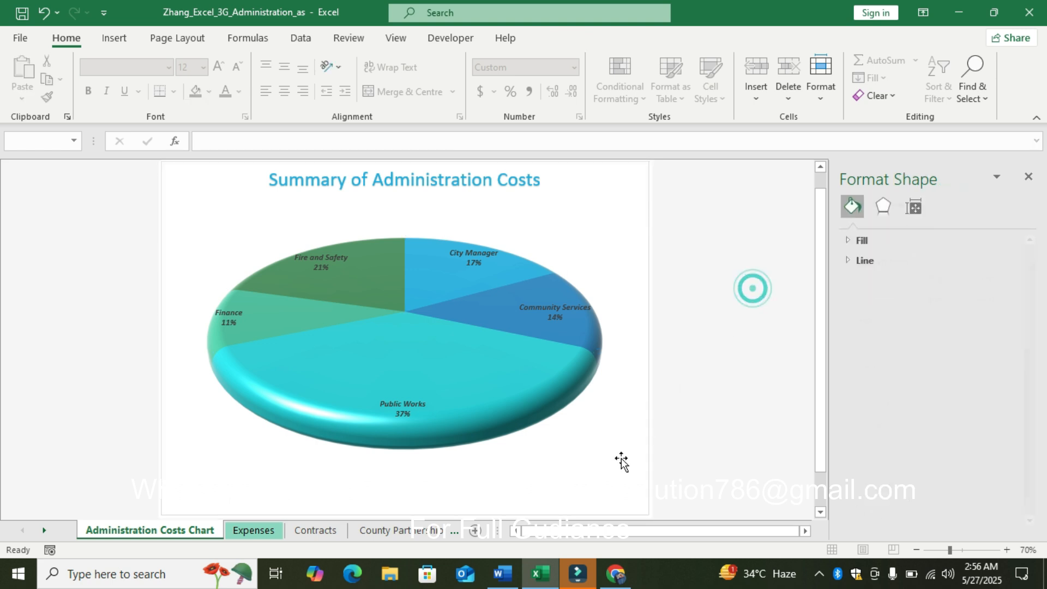
Step: Highlight the step 8 instruction in yellow in the Word document, and return to the pie chart in Excel
{"action": "left_click", "coordinate": [501, 573]}
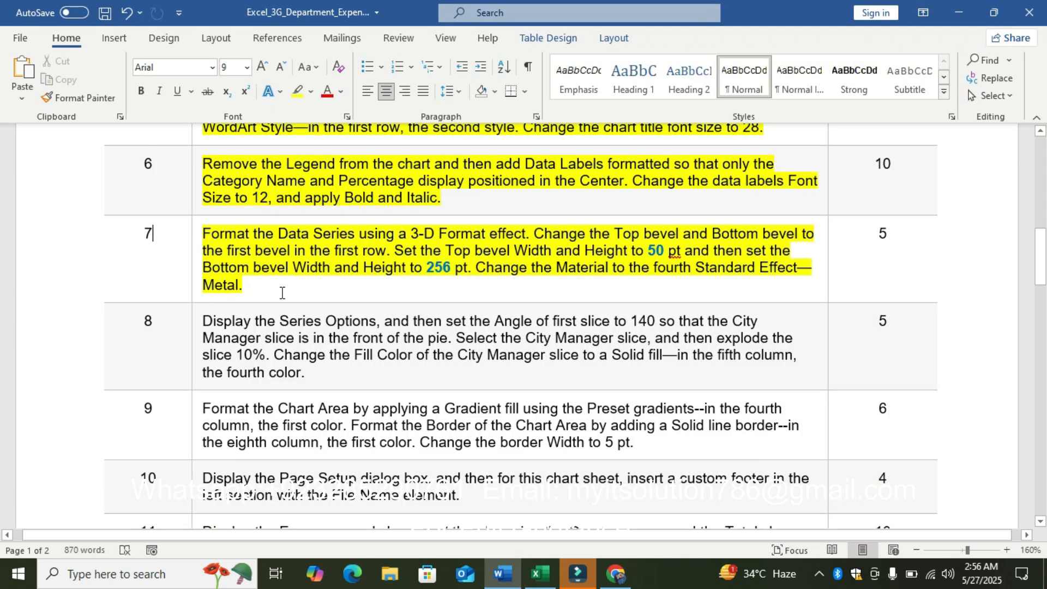
{"action": "left_click", "coordinate": [192, 338]}
{"action": "left_click", "coordinate": [255, 308]}
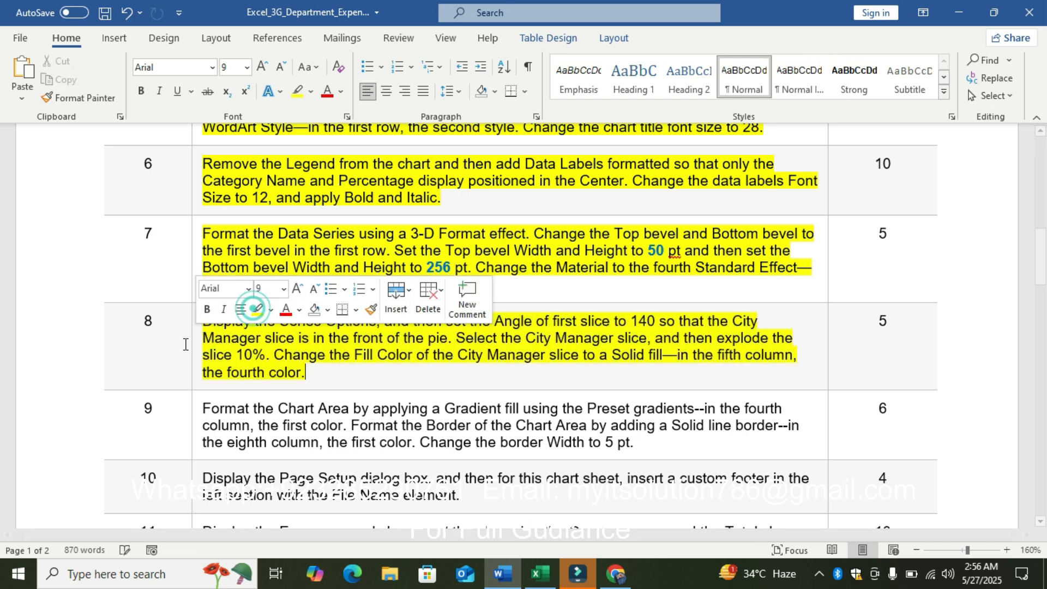
{"action": "left_click", "coordinate": [162, 351]}
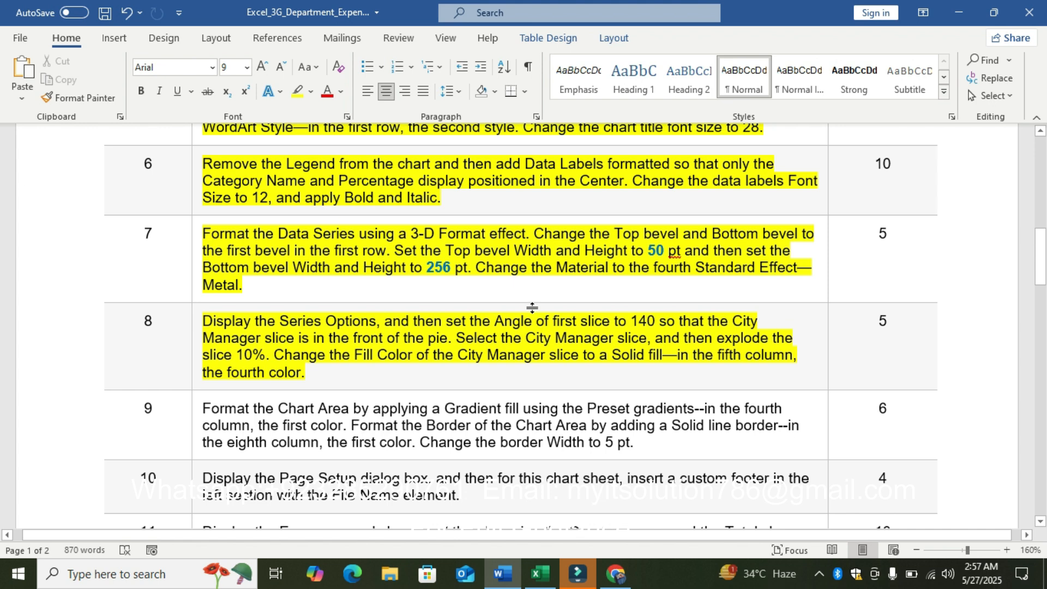
{"action": "left_click", "coordinate": [530, 578]}
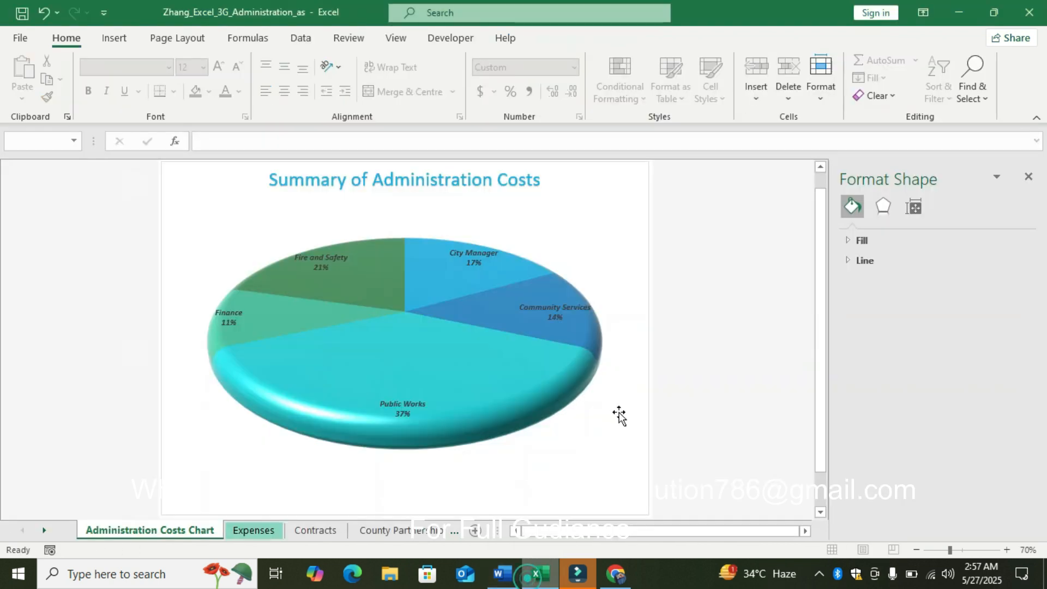
{"action": "left_click", "coordinate": [883, 207]}
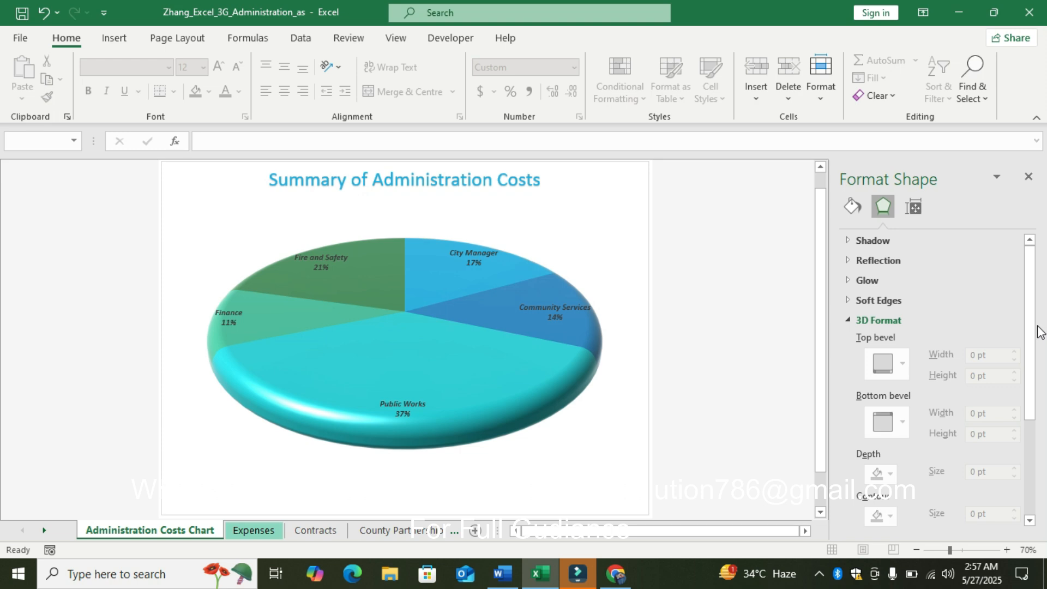
{"action": "left_click_drag", "start_coordinate": [1029, 329], "coordinate": [1028, 460]}
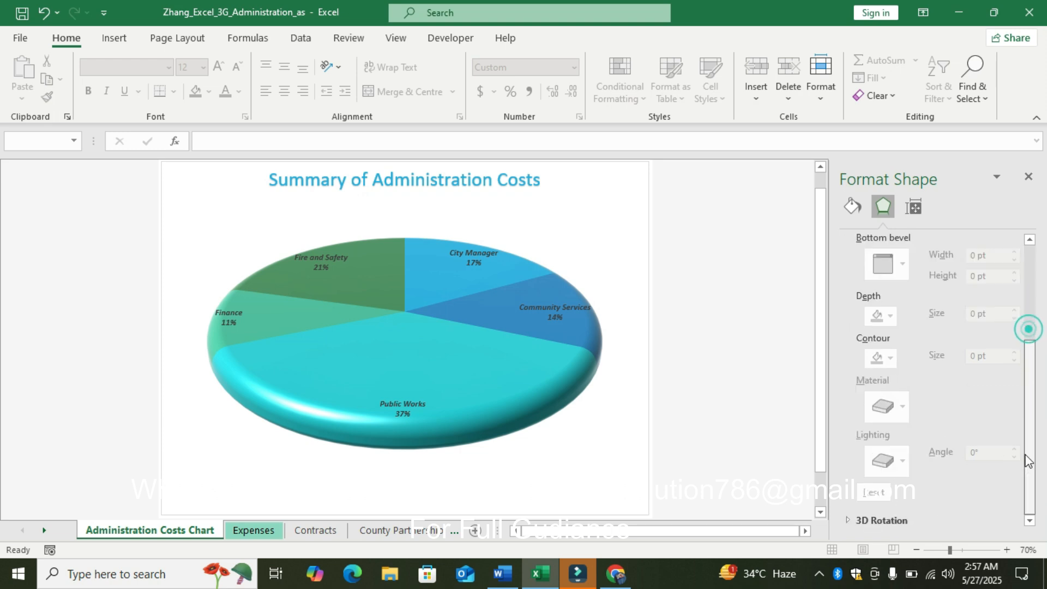
{"action": "left_click", "coordinate": [876, 520]}
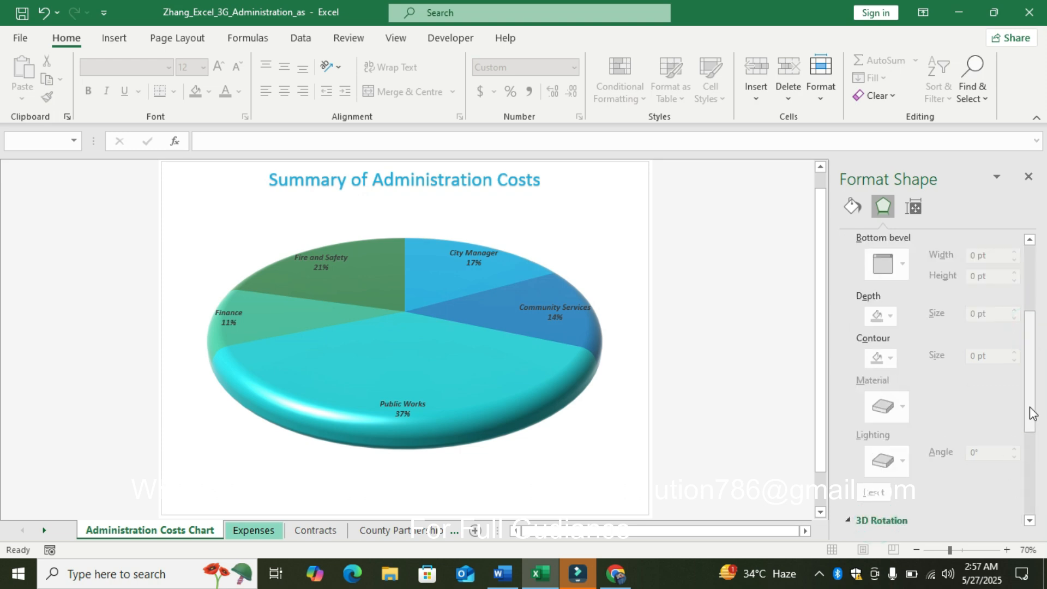
{"action": "left_click_drag", "start_coordinate": [1029, 406], "coordinate": [1036, 431]}
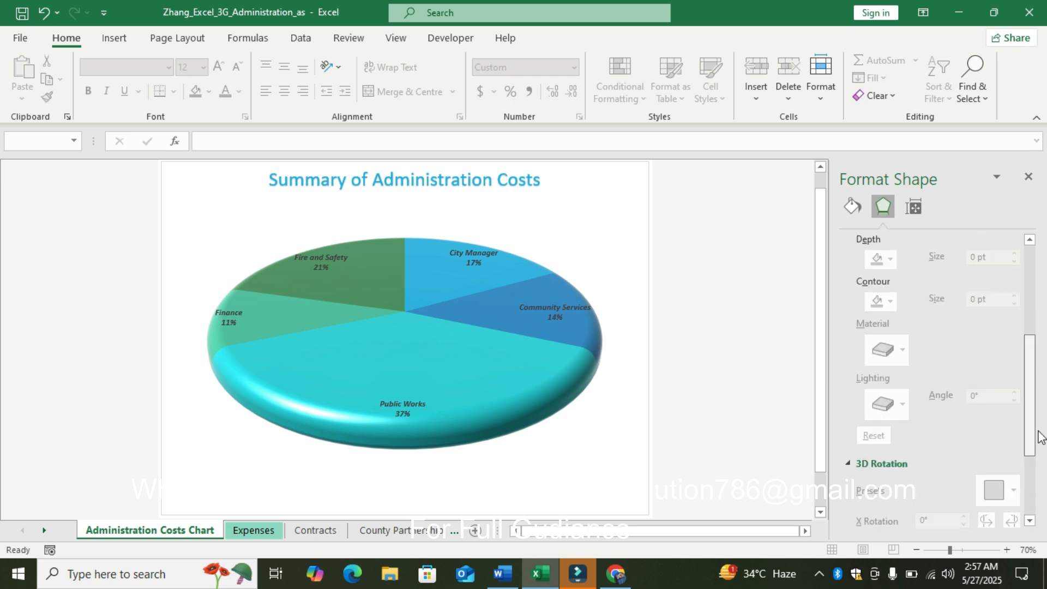
Step: Set the angle of first slice of the pie's data series to 140°
{"action": "left_click", "coordinate": [463, 334]}
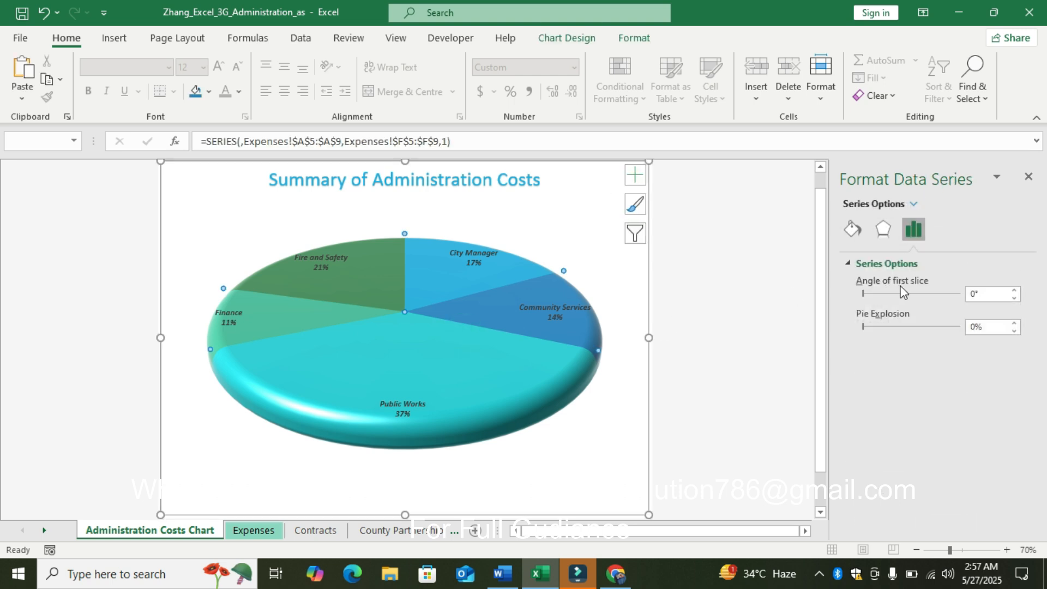
{"action": "left_click", "coordinate": [996, 298]}
{"action": "key", "text": "BackSpace"}
{"action": "key", "text": "BackSpace"}
{"action": "type", "text": "140"}
{"action": "key", "text": "Return"}
Step: Select only the City Manager slice and set its point explosion to 10%
{"action": "left_click", "coordinate": [383, 387]}
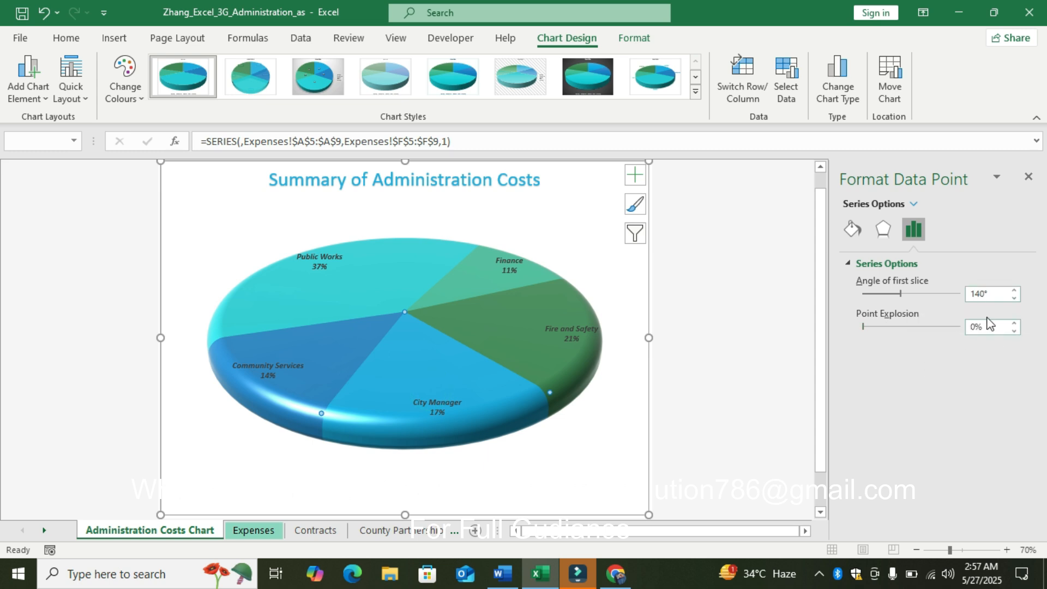
{"action": "left_click", "coordinate": [1015, 323]}
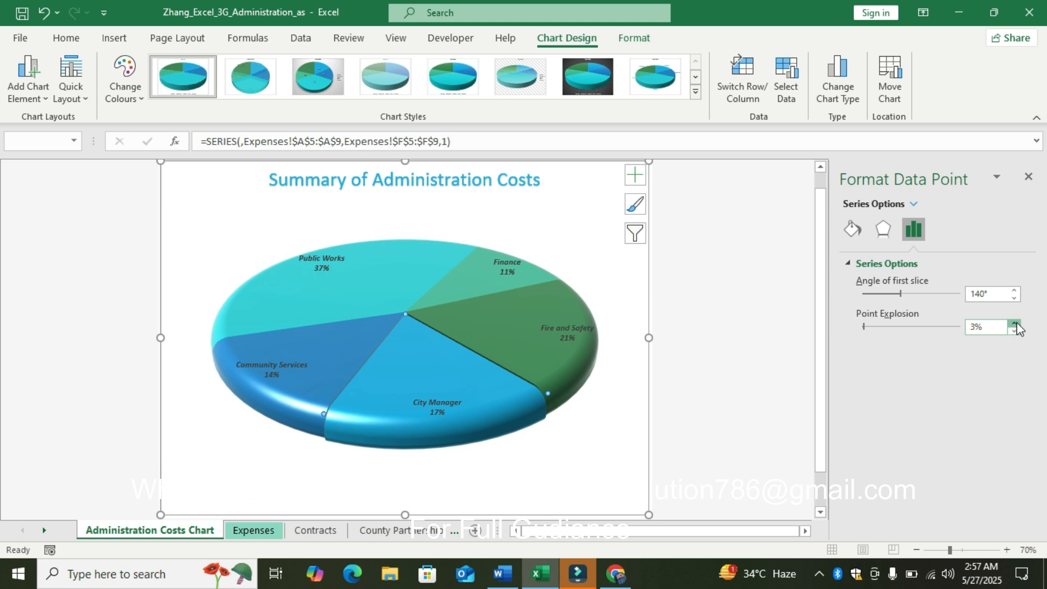
{"action": "left_click", "coordinate": [1016, 323]}
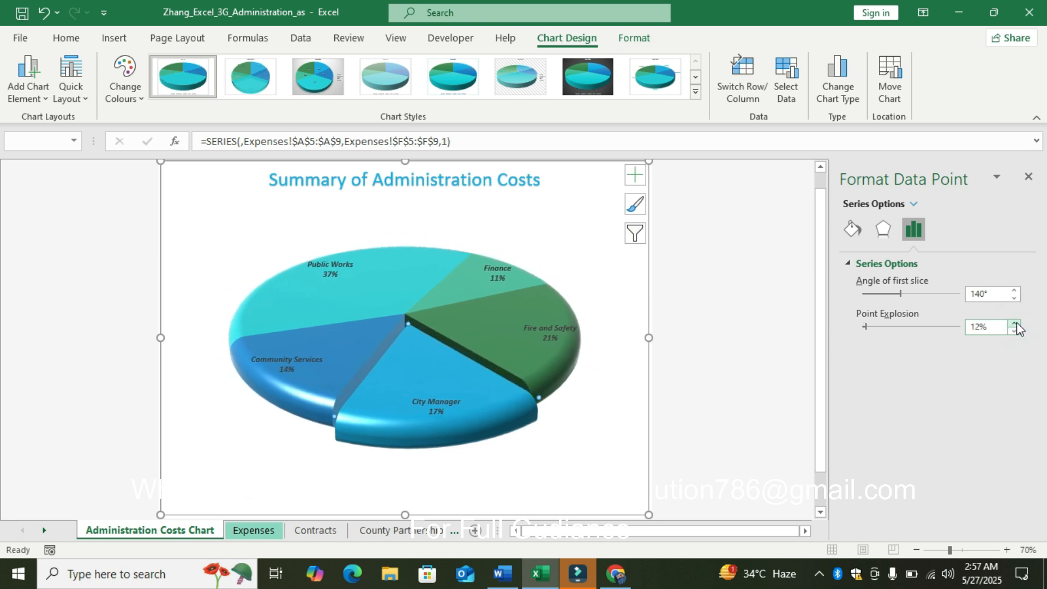
{"action": "left_click", "coordinate": [1015, 330]}
{"action": "left_click", "coordinate": [1014, 330]}
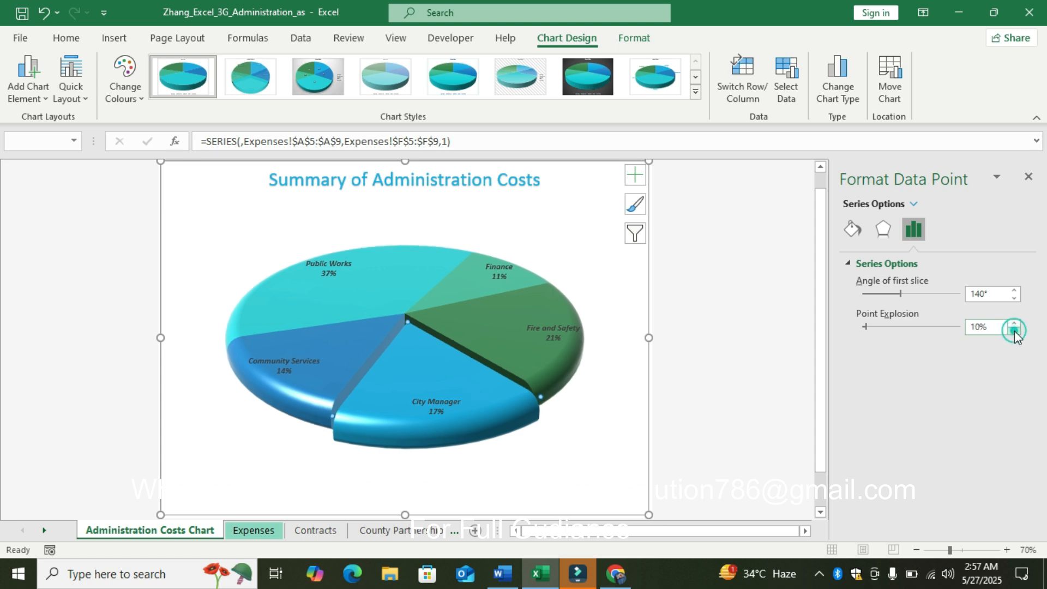
{"action": "left_click", "coordinate": [735, 319]}
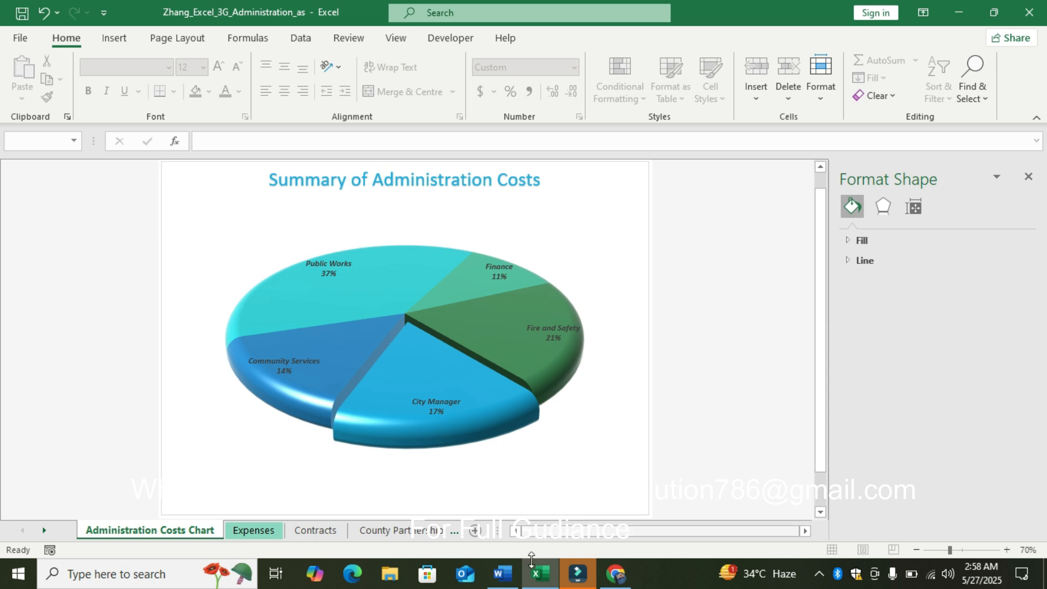
Step: Check the step 8 fill instruction in Word, and give the City Manager slice in Excel a solid fill
{"action": "left_click", "coordinate": [513, 574]}
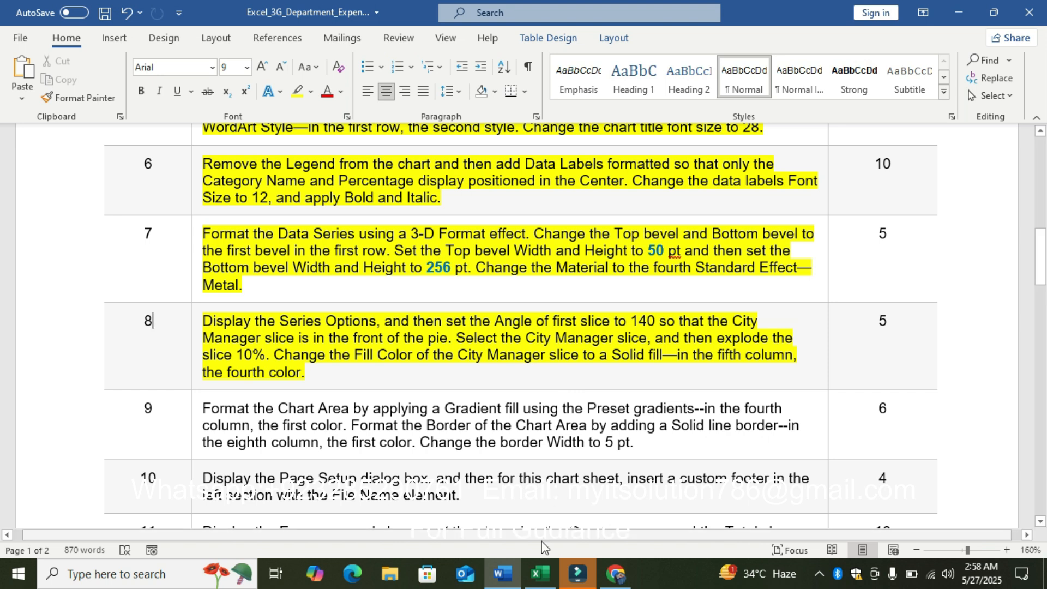
{"action": "left_click", "coordinate": [539, 573]}
{"action": "left_click", "coordinate": [406, 367]}
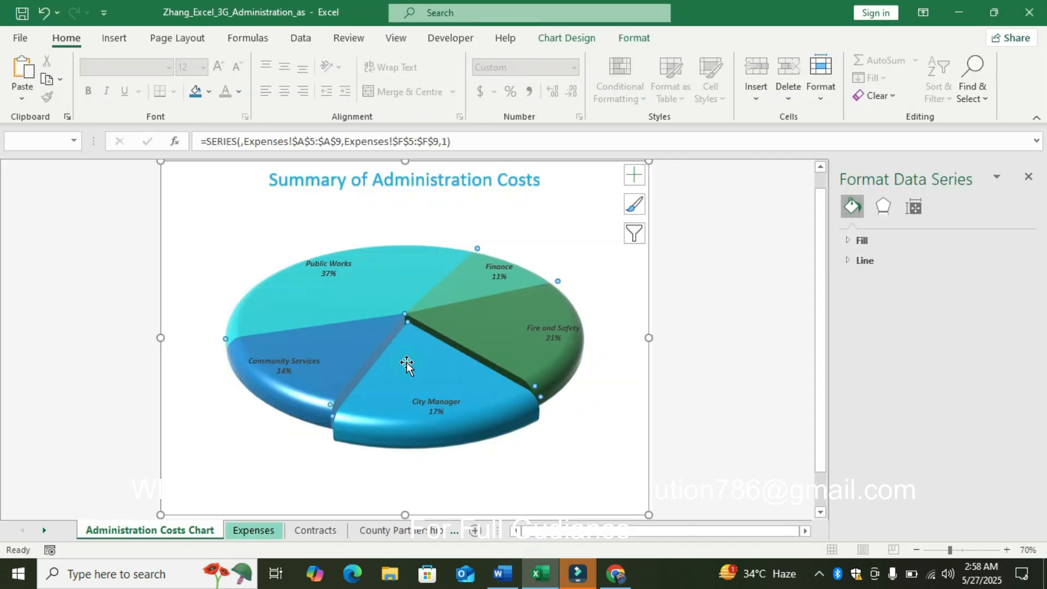
{"action": "left_click", "coordinate": [407, 367]}
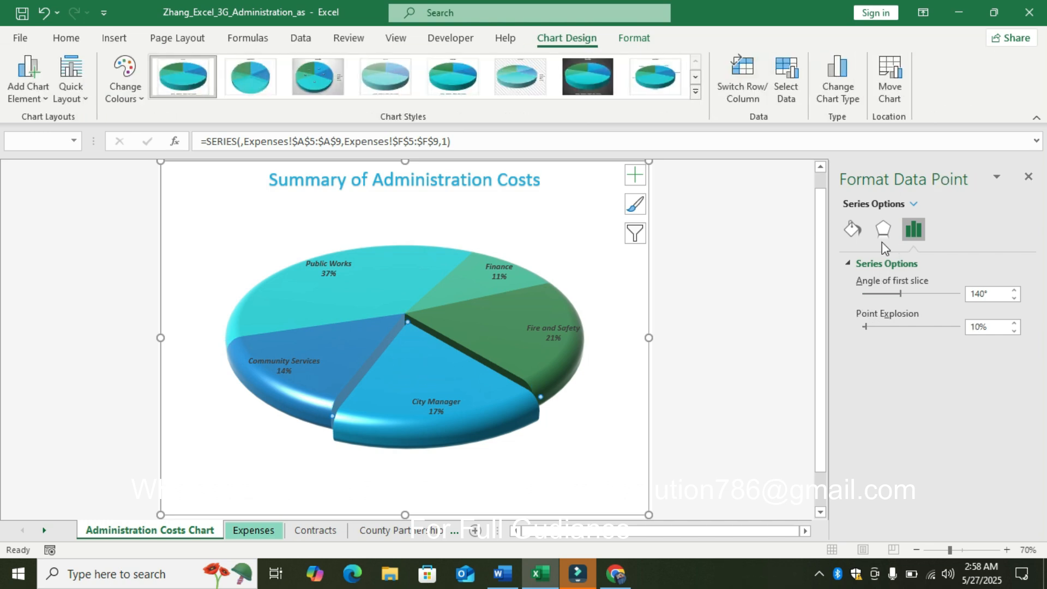
{"action": "left_click", "coordinate": [847, 226]}
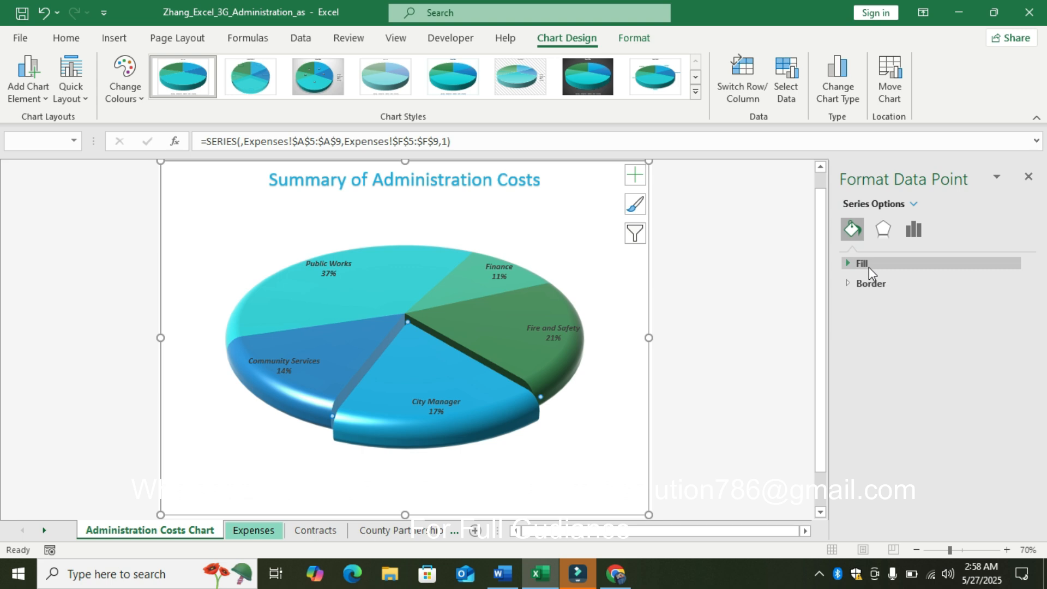
{"action": "left_click", "coordinate": [868, 267]}
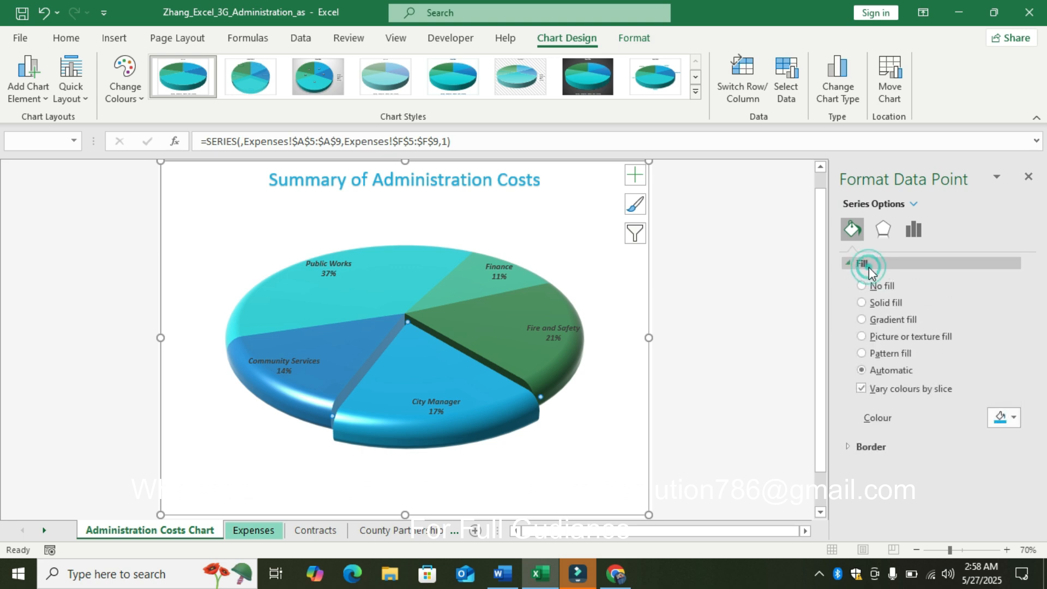
{"action": "left_click", "coordinate": [503, 574]}
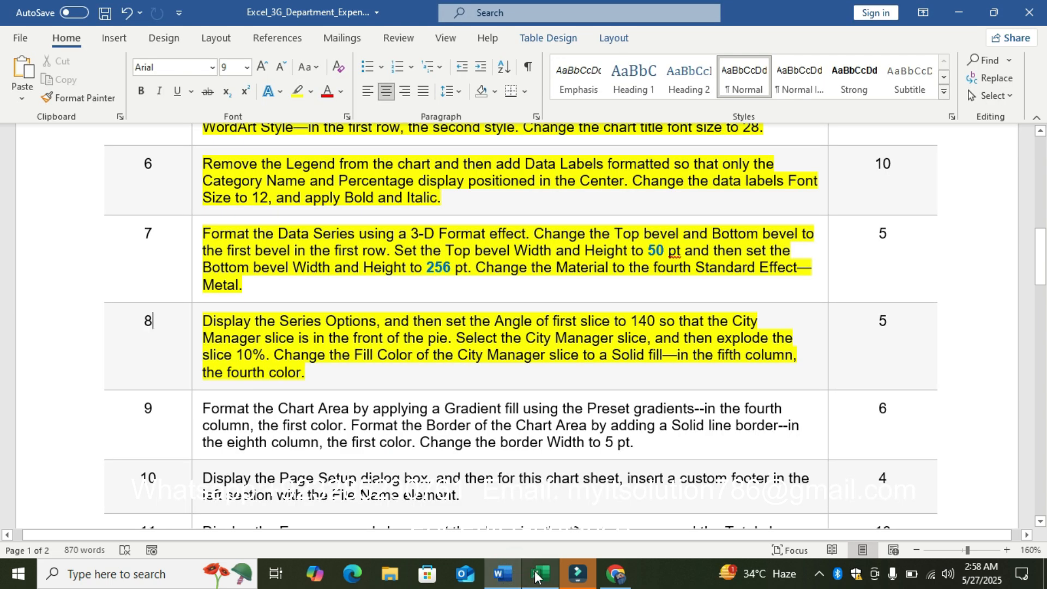
{"action": "left_click", "coordinate": [540, 574]}
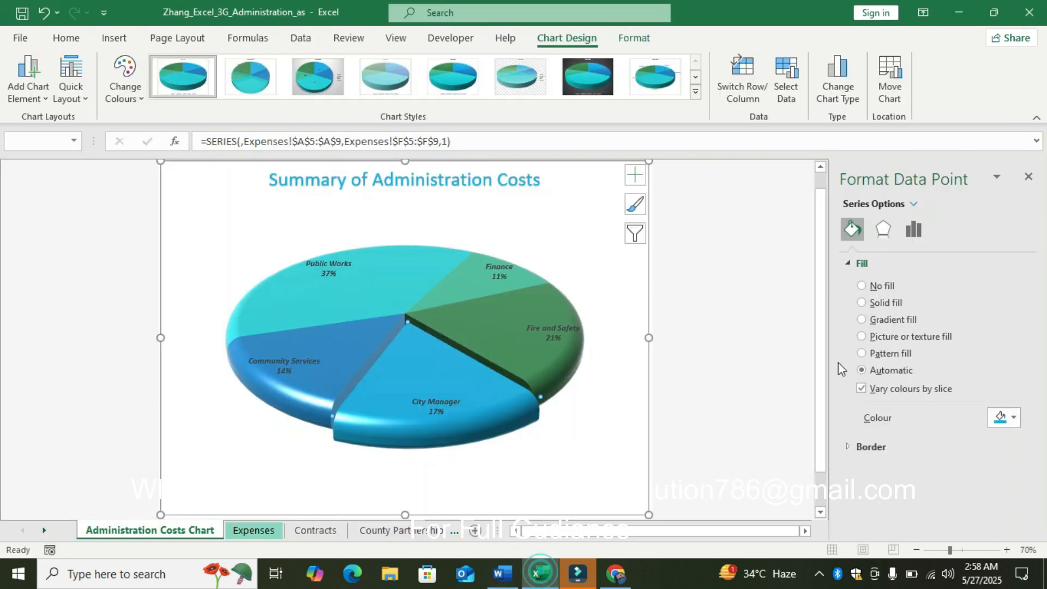
{"action": "left_click", "coordinate": [863, 303]}
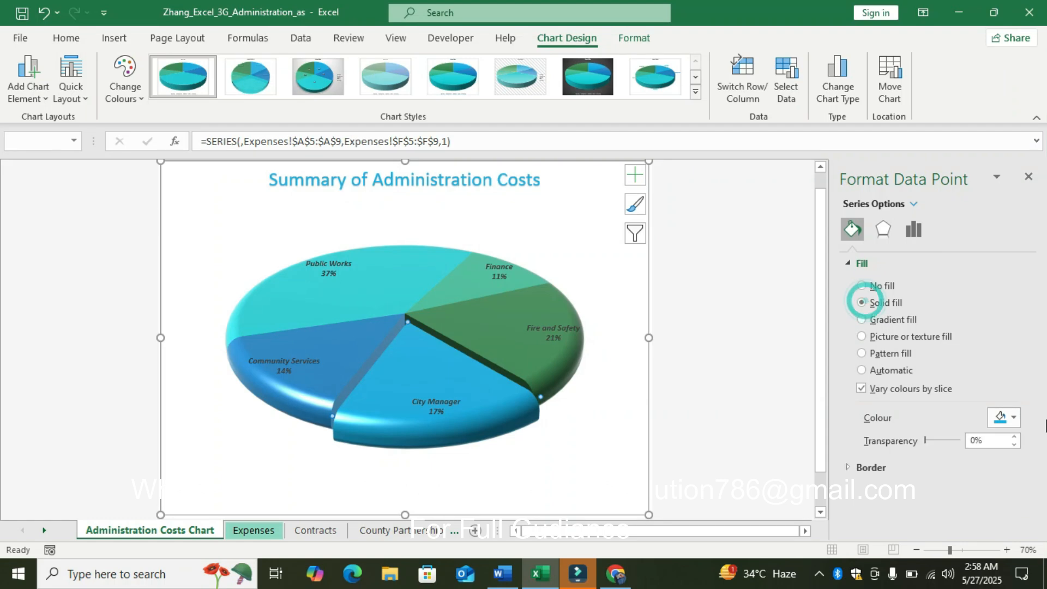
Step: Recheck the required colour in Word, and fill the City Manager slice in Excel with the fourth theme colour in the fifth column
{"action": "left_click", "coordinate": [1014, 418]}
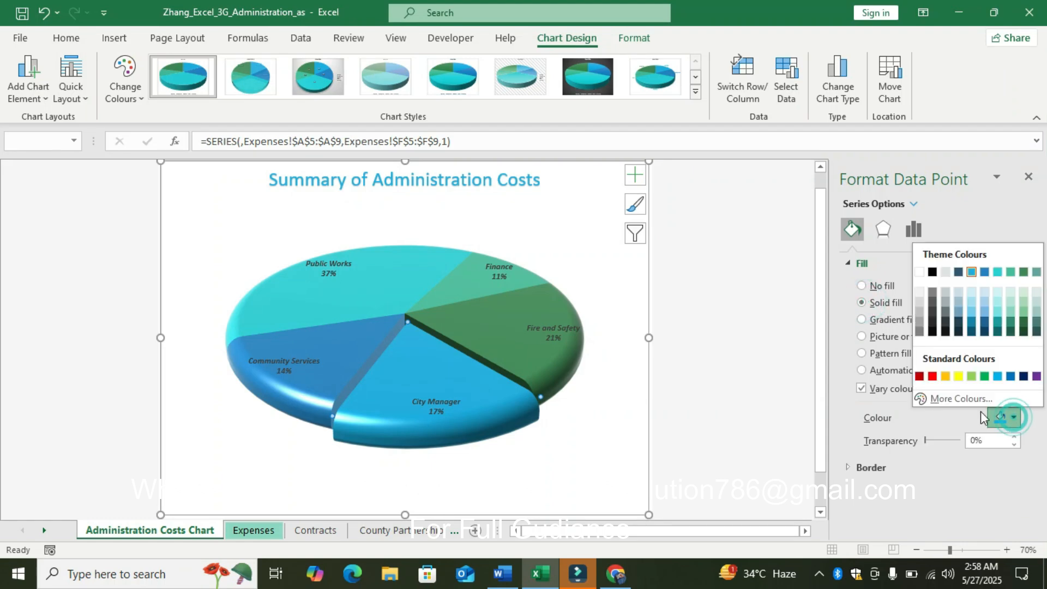
{"action": "left_click", "coordinate": [500, 574]}
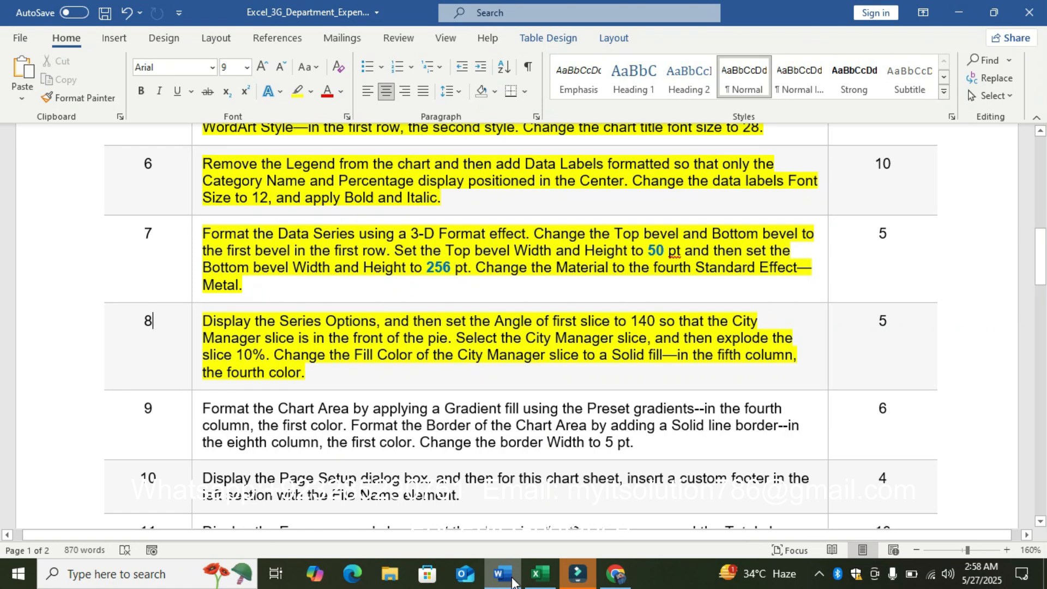
{"action": "left_click", "coordinate": [539, 574]}
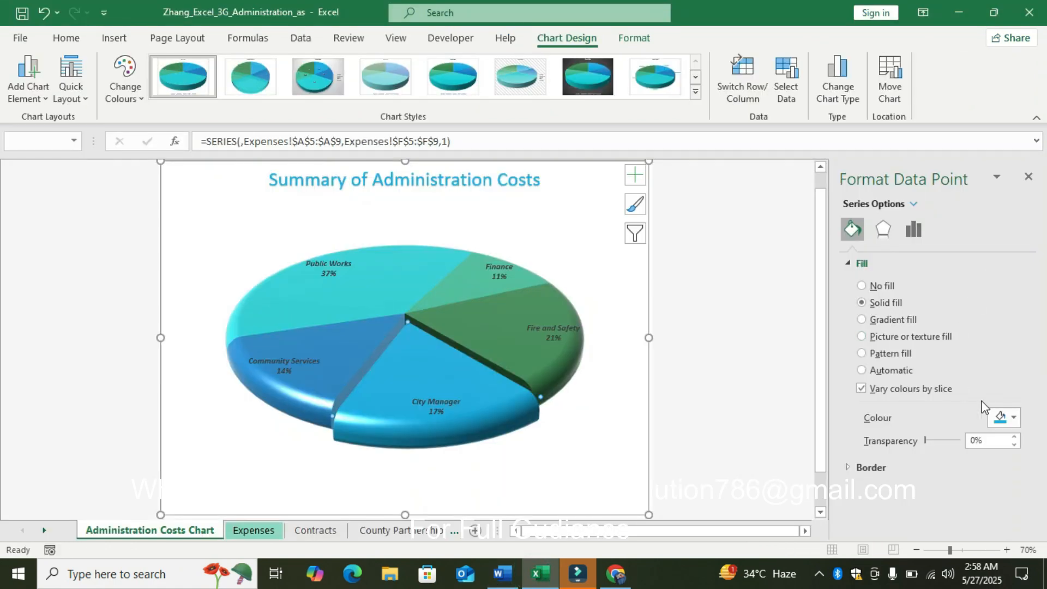
{"action": "left_click", "coordinate": [1019, 423]}
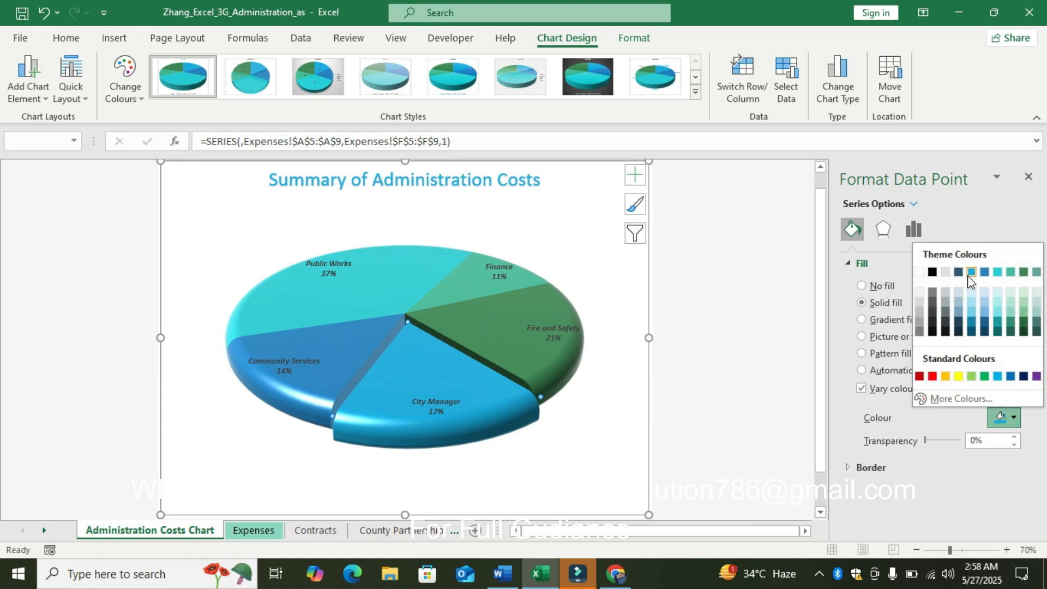
{"action": "left_click", "coordinate": [972, 313]}
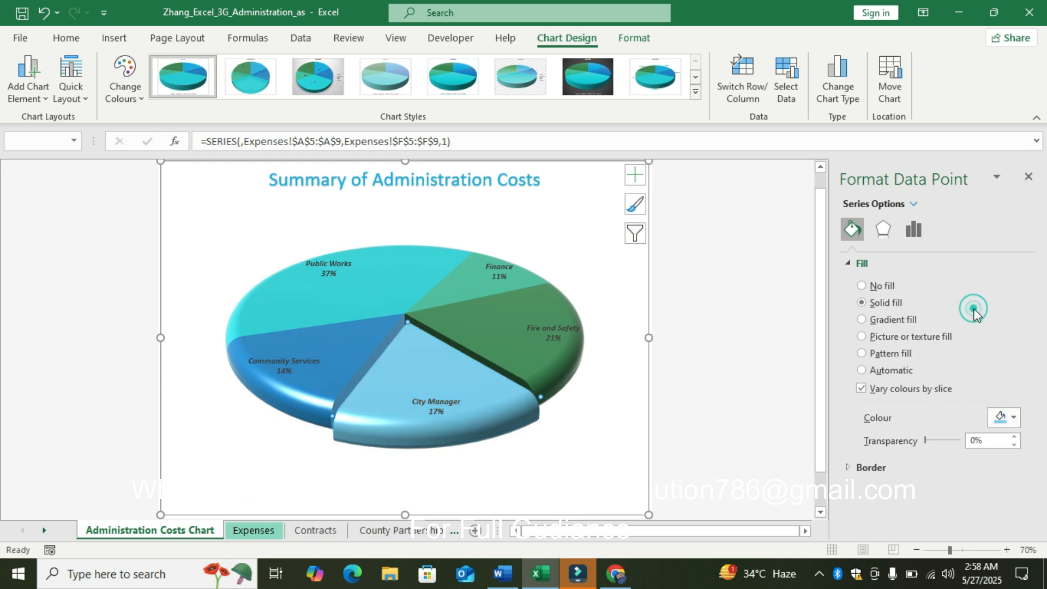
{"action": "left_click", "coordinate": [763, 319]}
Step: Highlight the step 9 instruction in yellow in the Word document, and return to the pie chart in Excel
{"action": "left_click", "coordinate": [501, 574]}
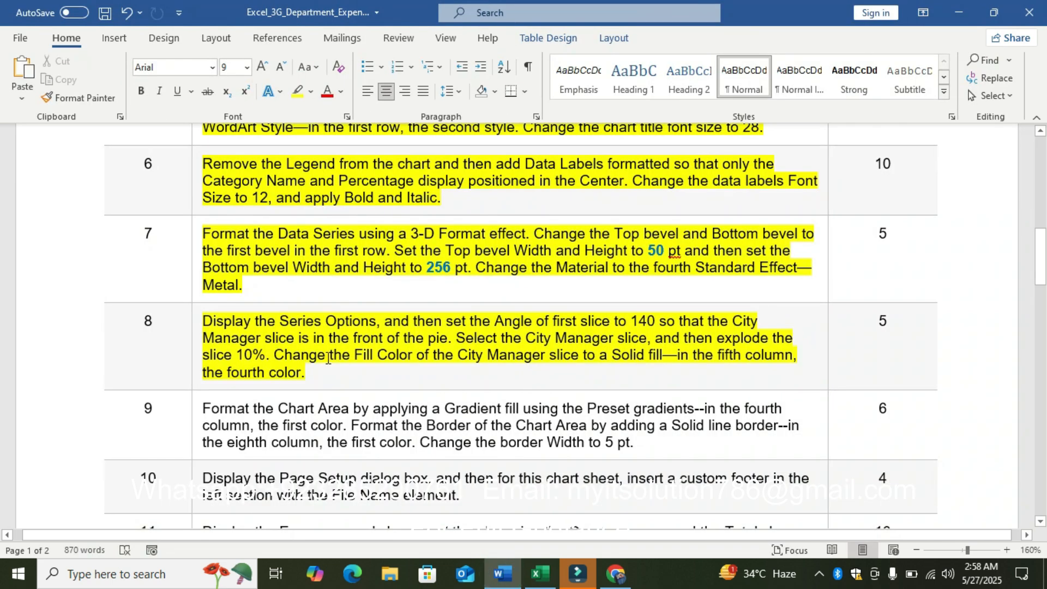
{"action": "left_click_drag", "start_coordinate": [1041, 266], "coordinate": [1042, 287]}
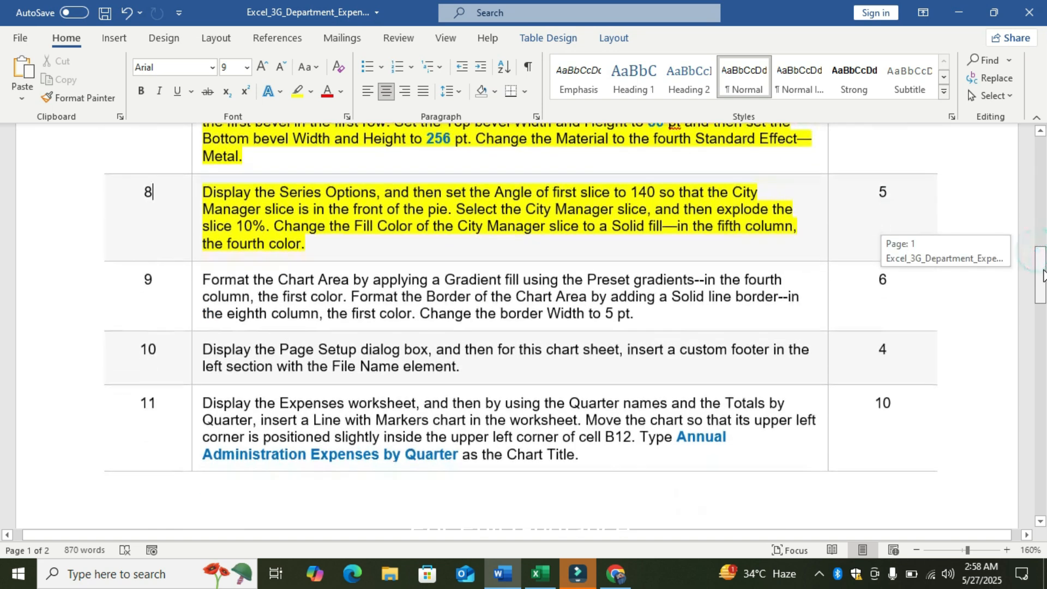
{"action": "left_click", "coordinate": [193, 291]}
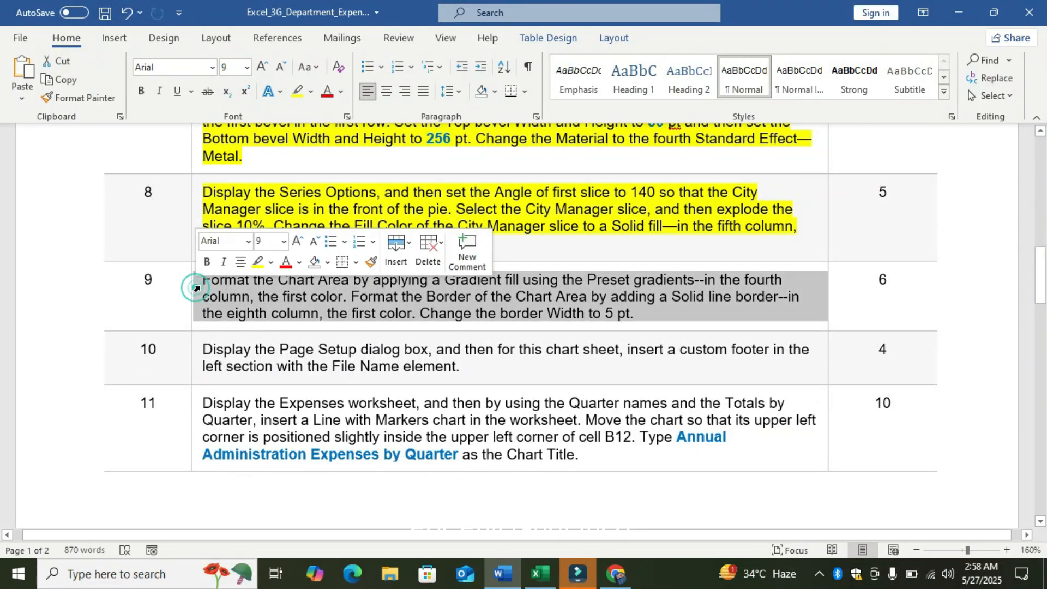
{"action": "left_click", "coordinate": [254, 263]}
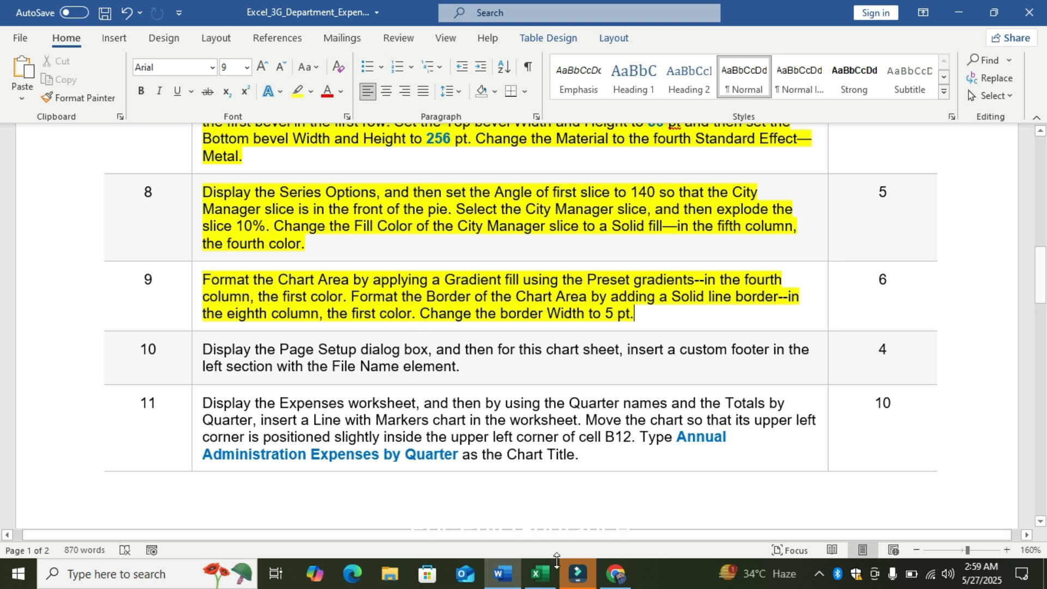
{"action": "left_click", "coordinate": [540, 575]}
Step: Open the chart area's formatting options, check step 9 in Word, and apply a gradient fill to the chart area in Excel
{"action": "right_click", "coordinate": [593, 209]}
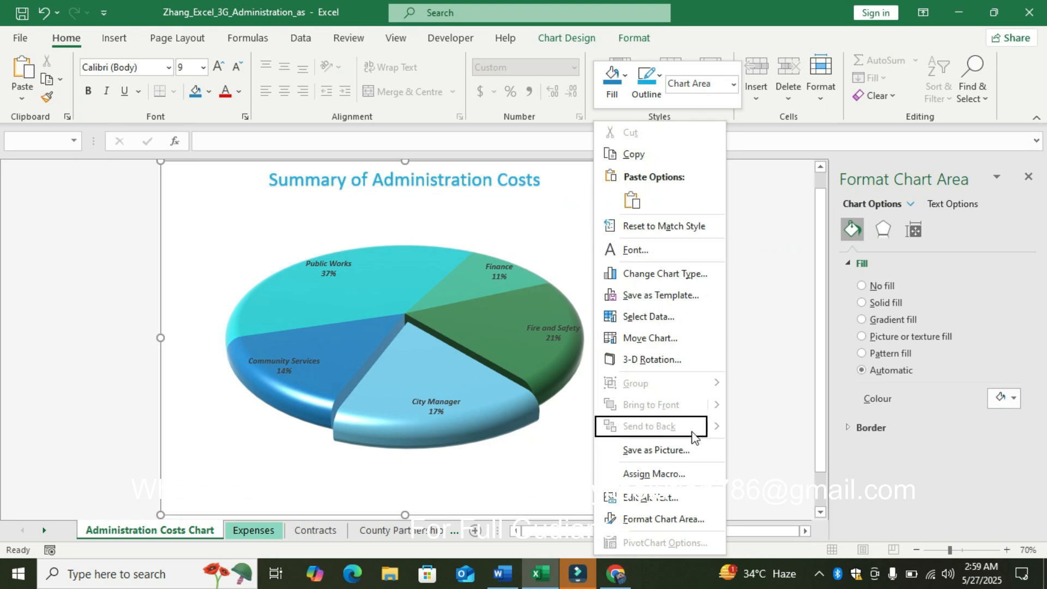
{"action": "left_click", "coordinate": [679, 521]}
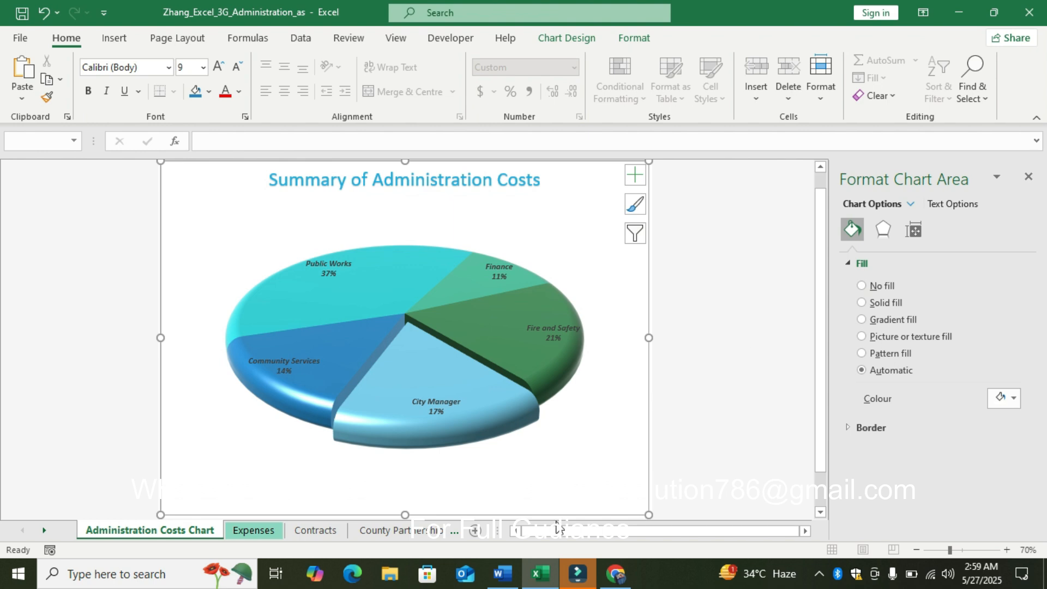
{"action": "left_click", "coordinate": [499, 575]}
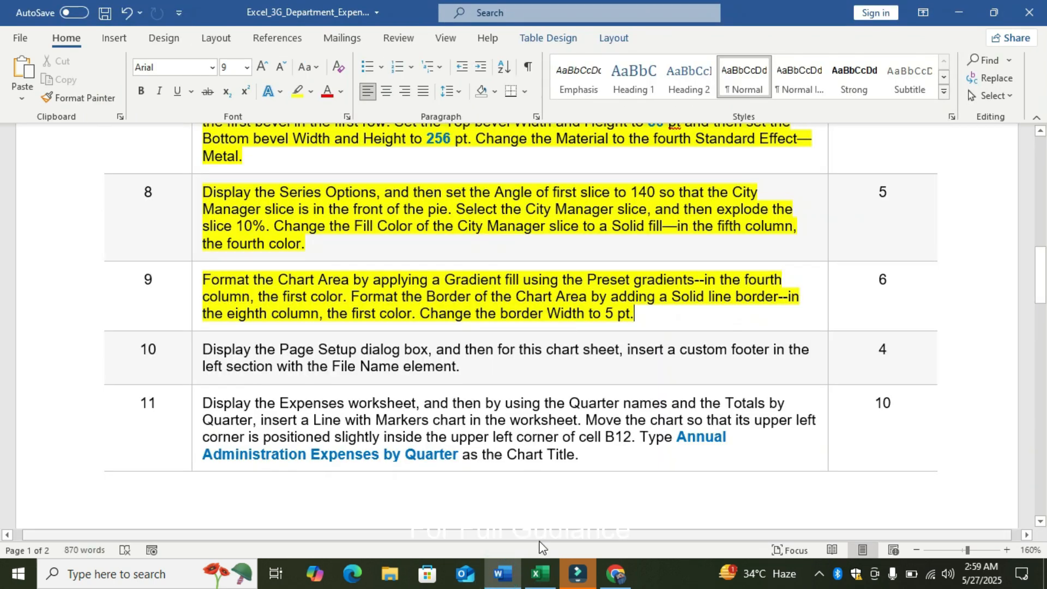
{"action": "left_click", "coordinate": [540, 574]}
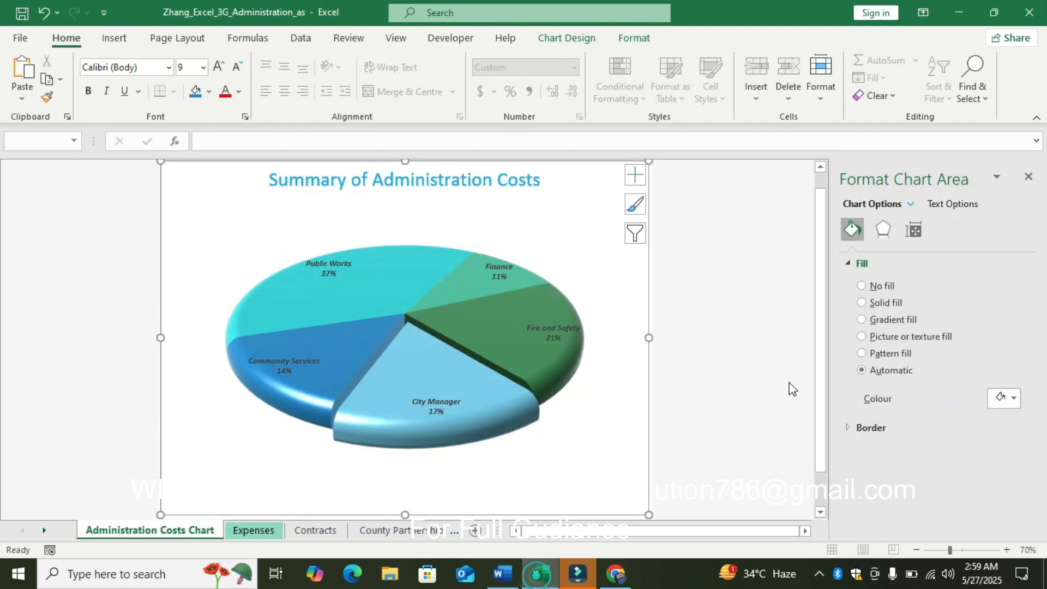
{"action": "left_click", "coordinate": [867, 319]}
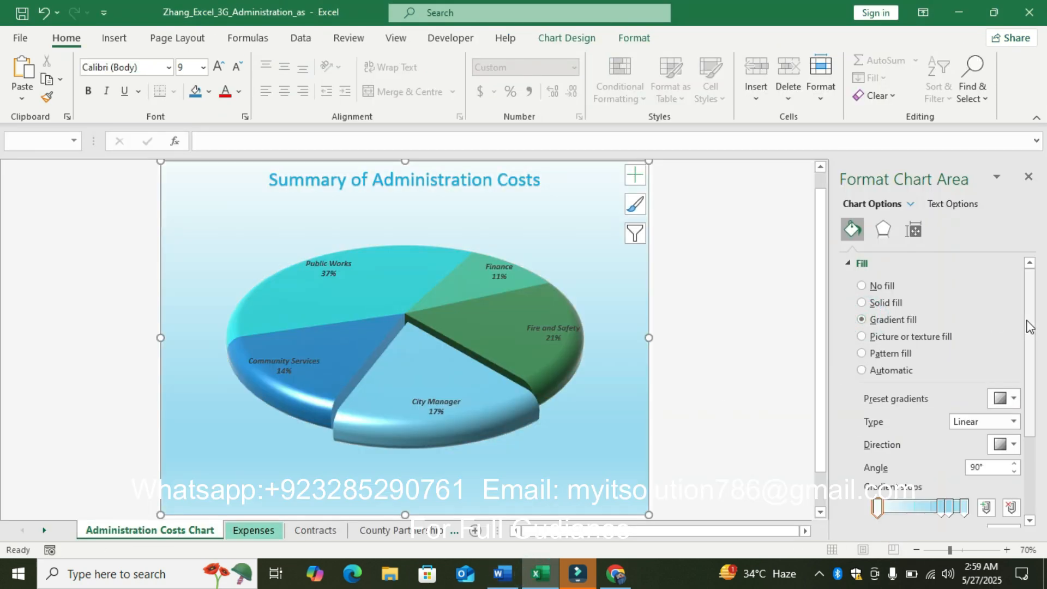
Step: Recheck step 9 in Word, and apply the preset gradient in the fourth column, first row to the chart area in Excel
{"action": "scroll", "coordinate": [1030, 327], "scroll_direction": "down", "scroll_amount": 2}
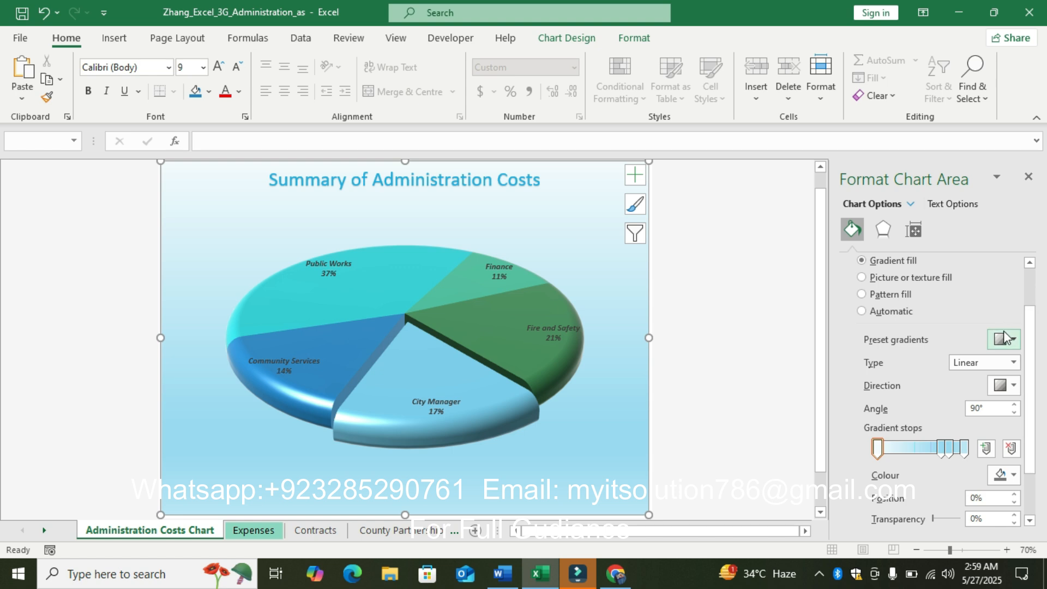
{"action": "left_click", "coordinate": [1006, 338]}
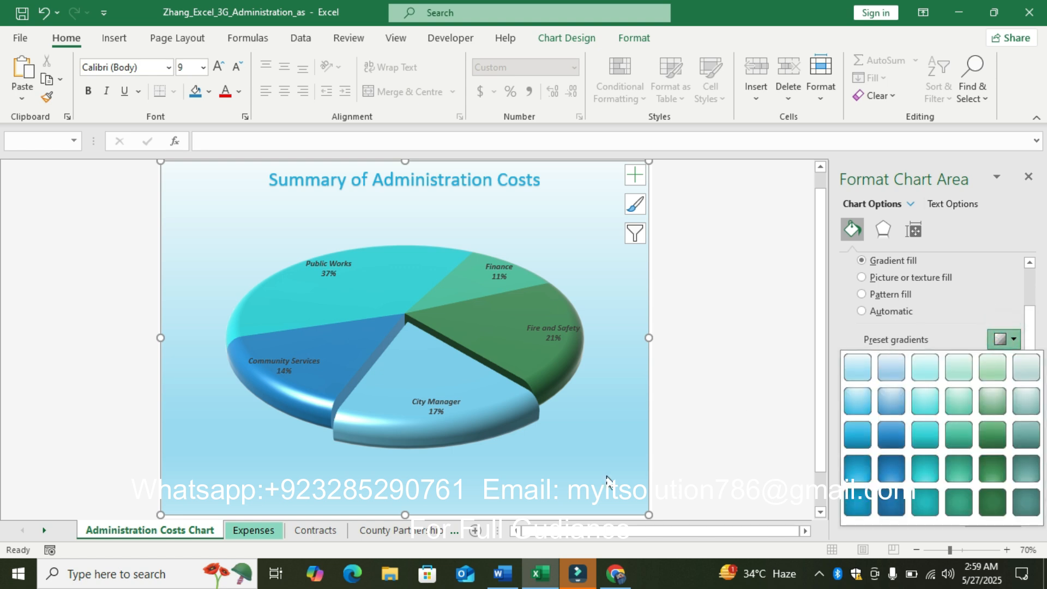
{"action": "left_click", "coordinate": [502, 574]}
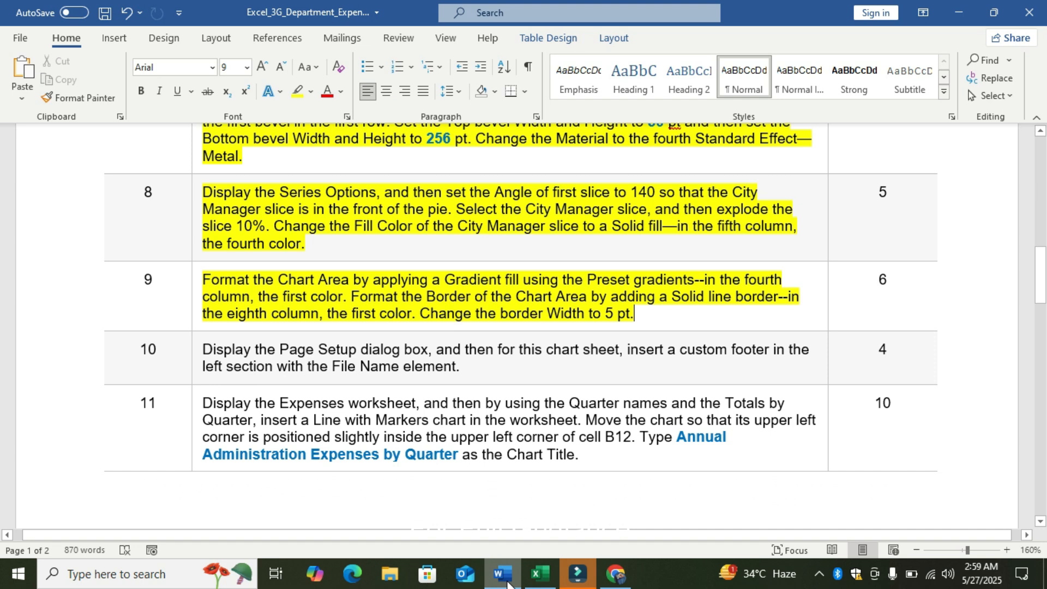
{"action": "left_click", "coordinate": [539, 574]}
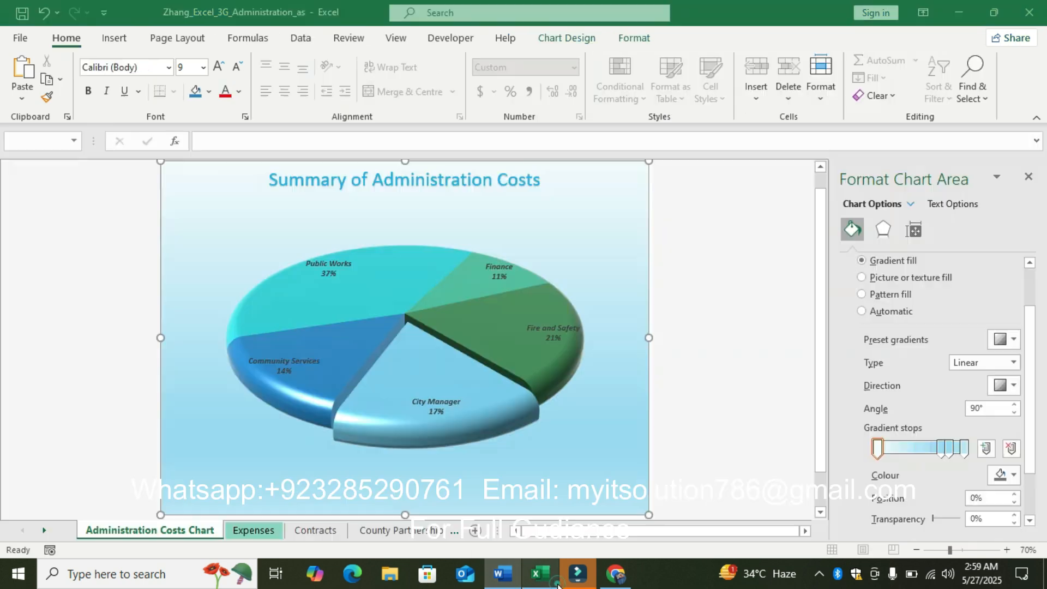
{"action": "left_click", "coordinate": [1006, 339]}
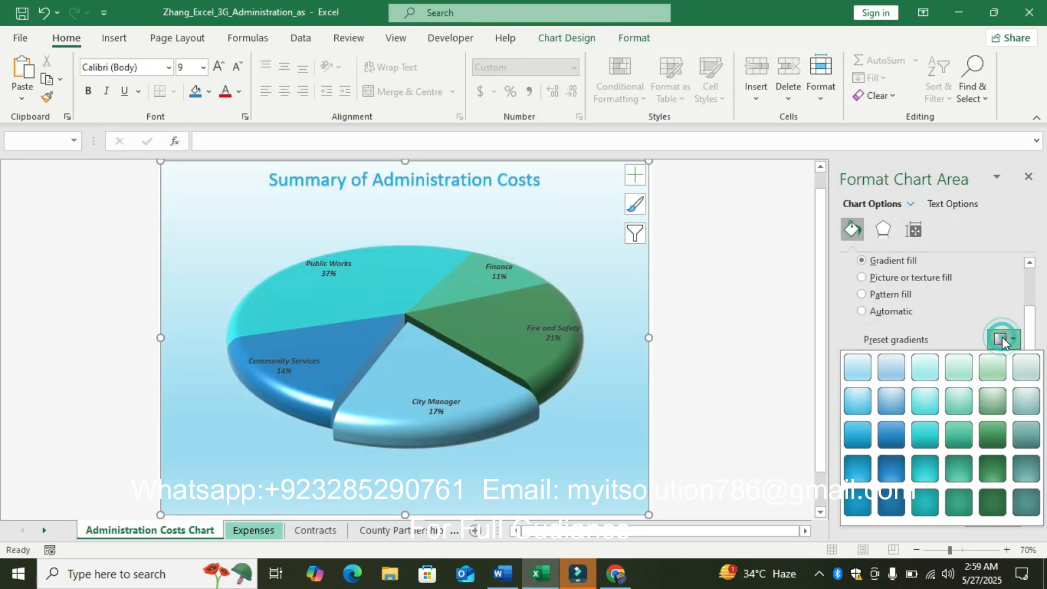
{"action": "left_click", "coordinate": [960, 370]}
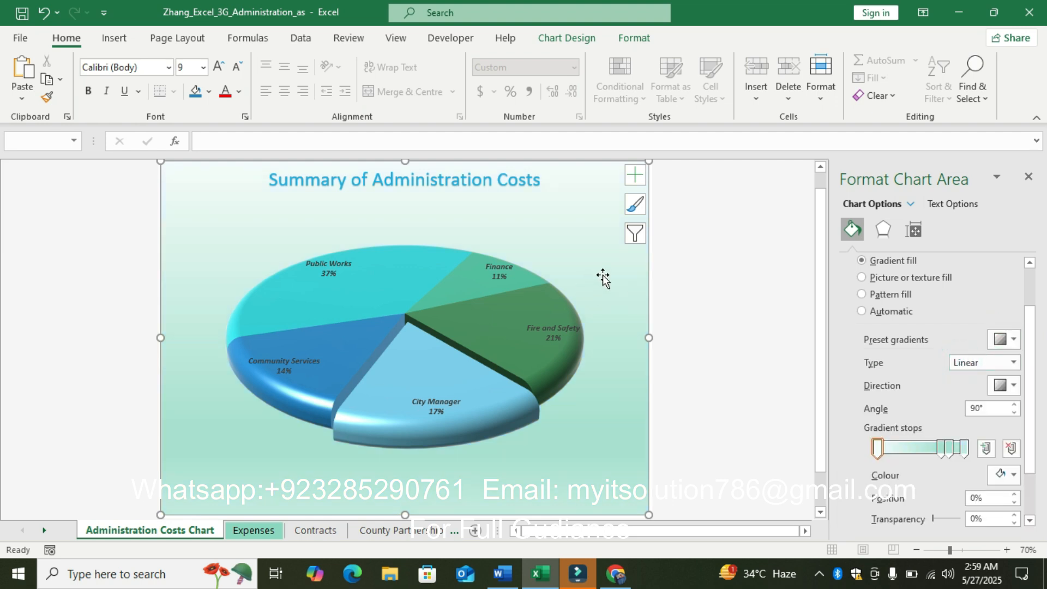
Step: Check the step 9 border instruction in Word, and give the chart area in Excel a solid line border
{"action": "left_click", "coordinate": [502, 574]}
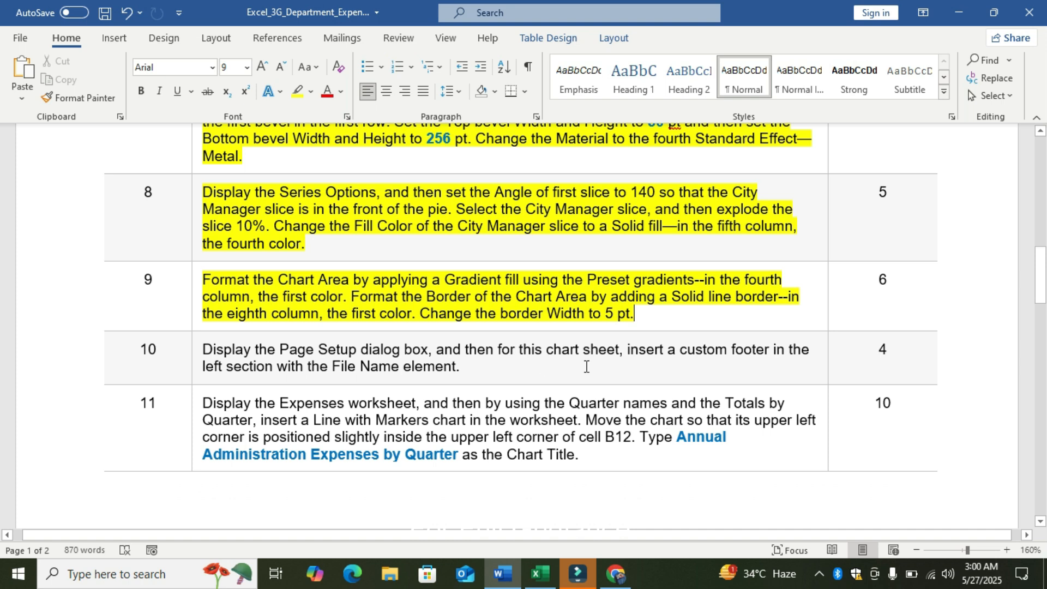
{"action": "left_click", "coordinate": [539, 573]}
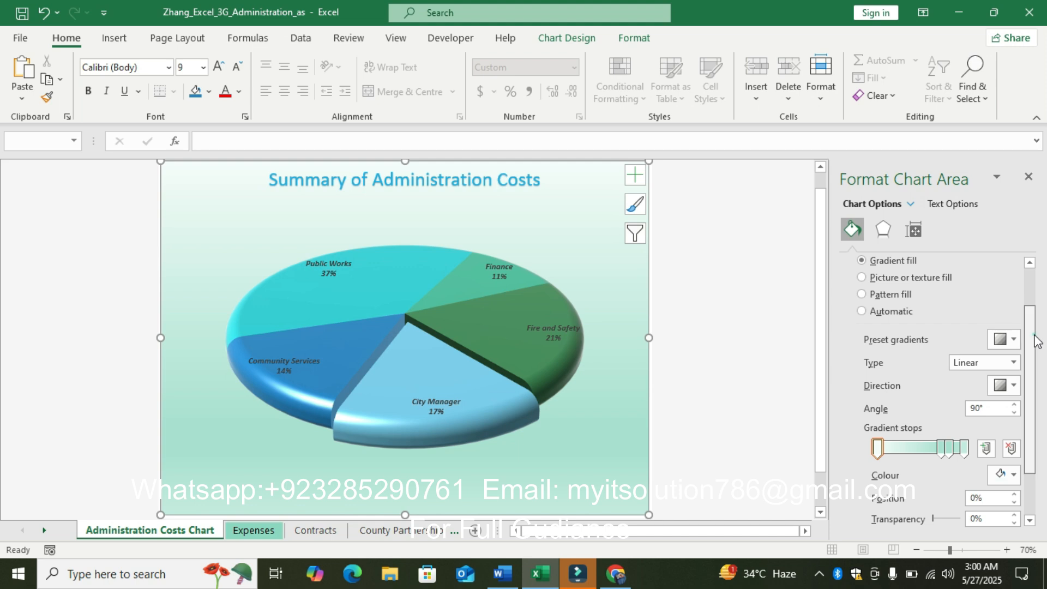
{"action": "scroll", "coordinate": [1035, 334], "scroll_direction": "down", "scroll_amount": 2}
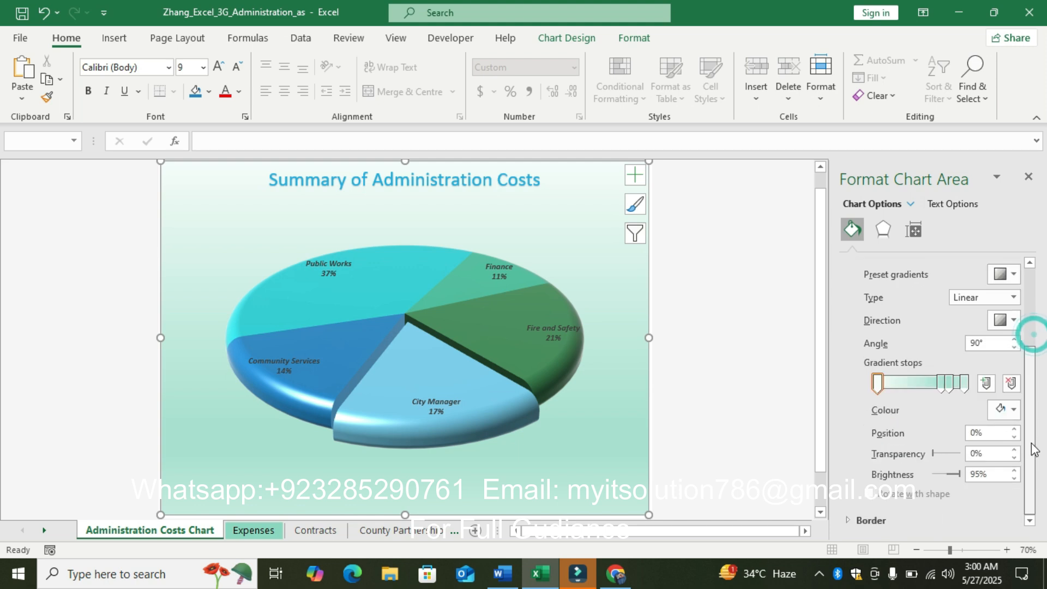
{"action": "left_click", "coordinate": [885, 519]}
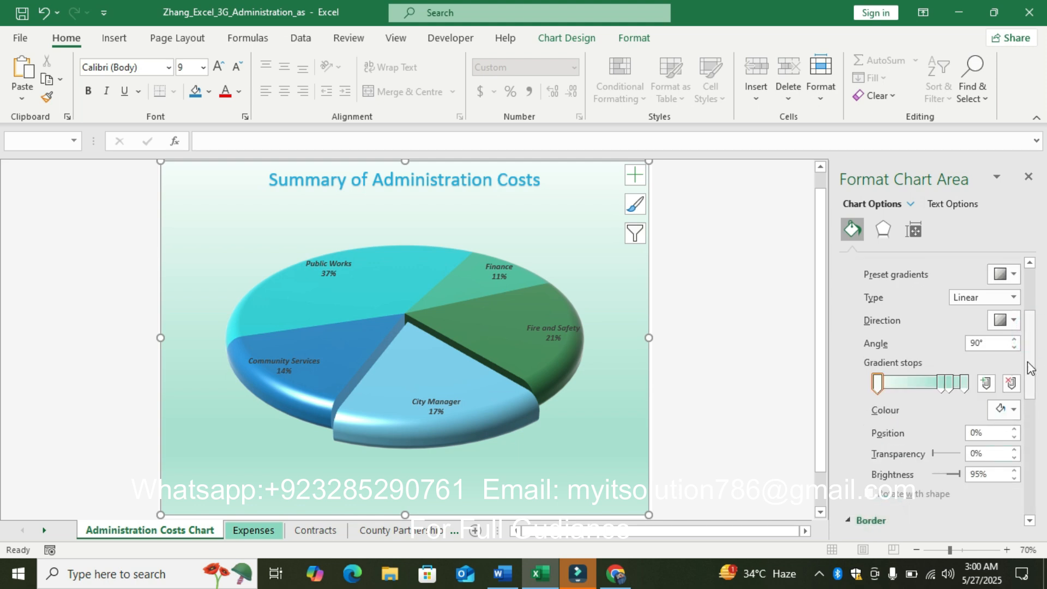
{"action": "left_click_drag", "start_coordinate": [1030, 361], "coordinate": [1037, 422]}
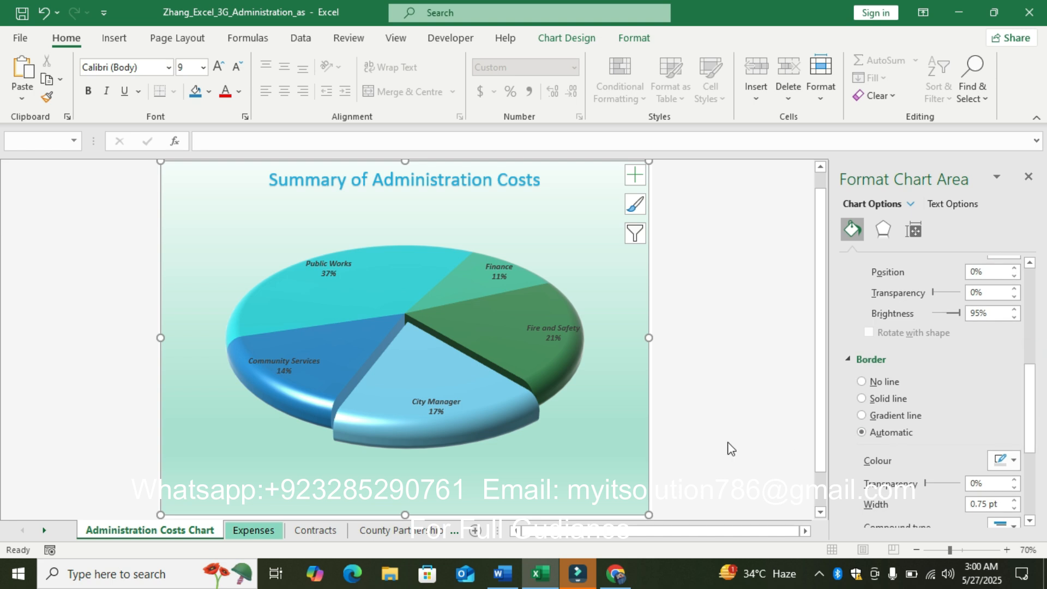
{"action": "left_click", "coordinate": [502, 574]}
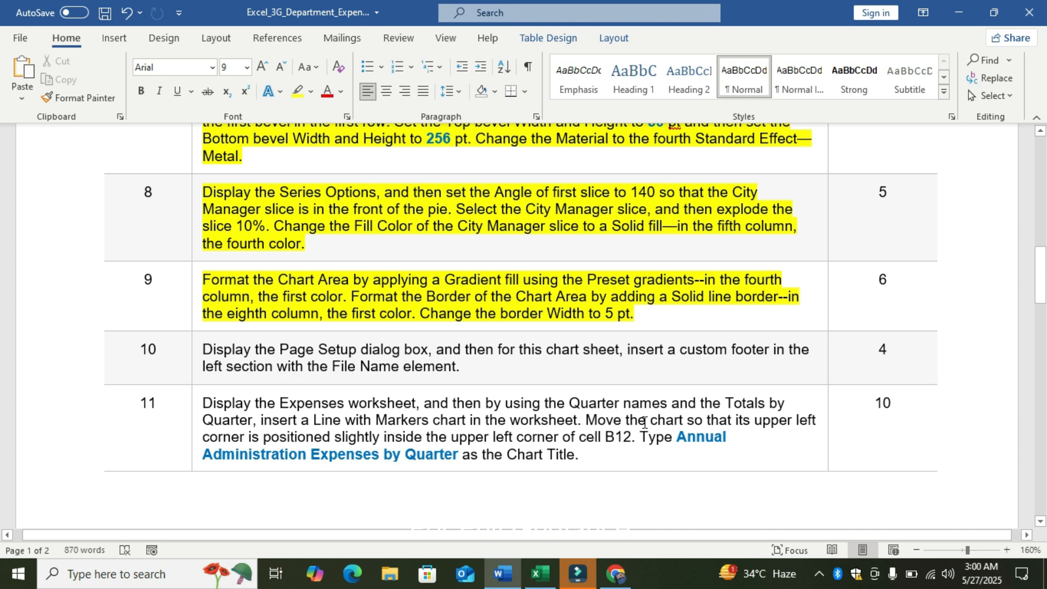
{"action": "left_click", "coordinate": [540, 574]}
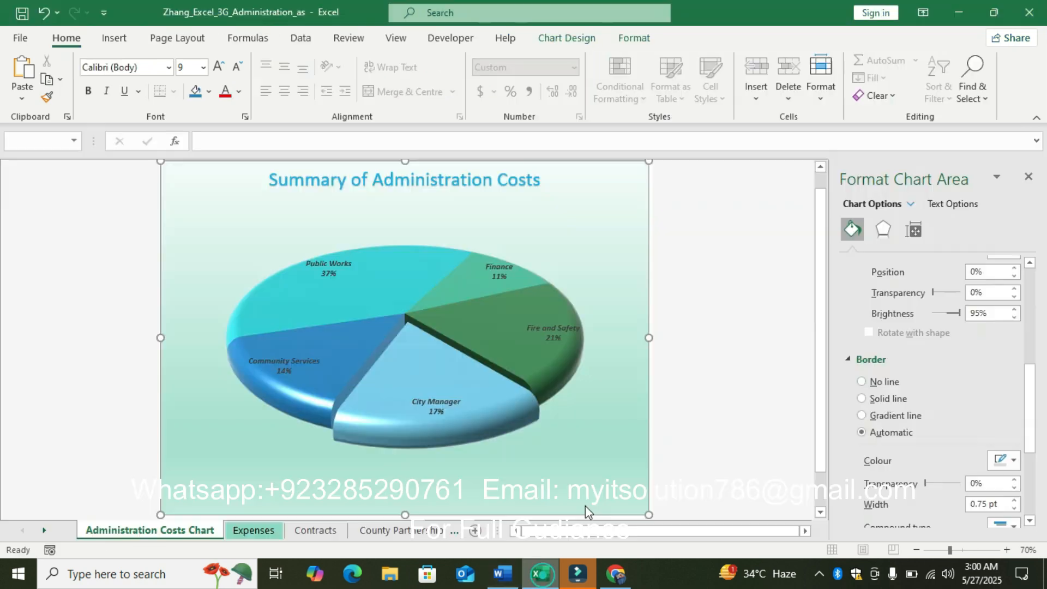
{"action": "left_click", "coordinate": [862, 398]}
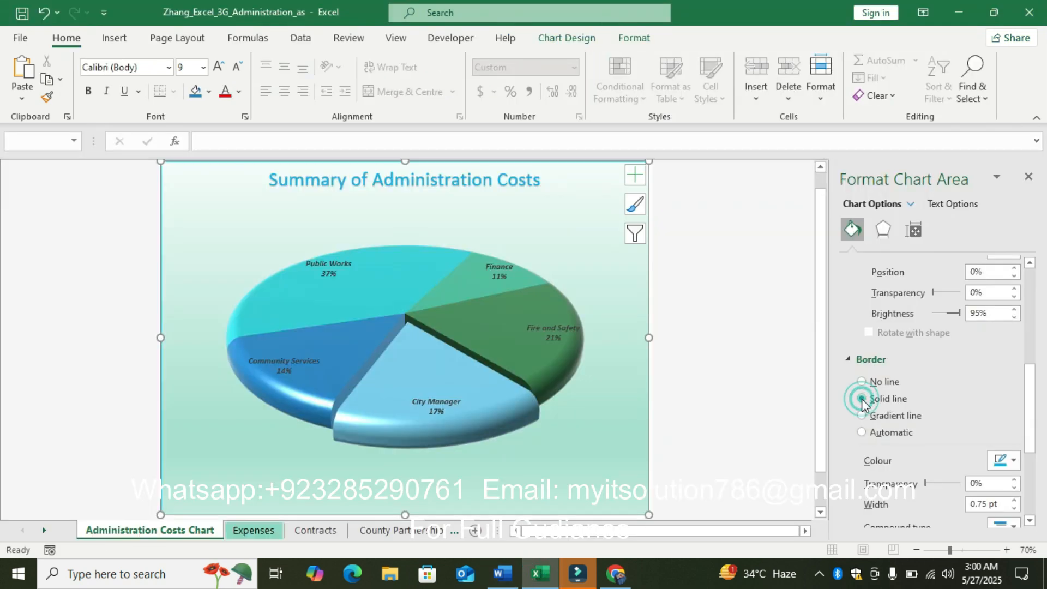
Step: Recheck the border colour in Word, and set the chart area border in Excel to the first theme colour in the eighth column
{"action": "left_click", "coordinate": [1004, 460]}
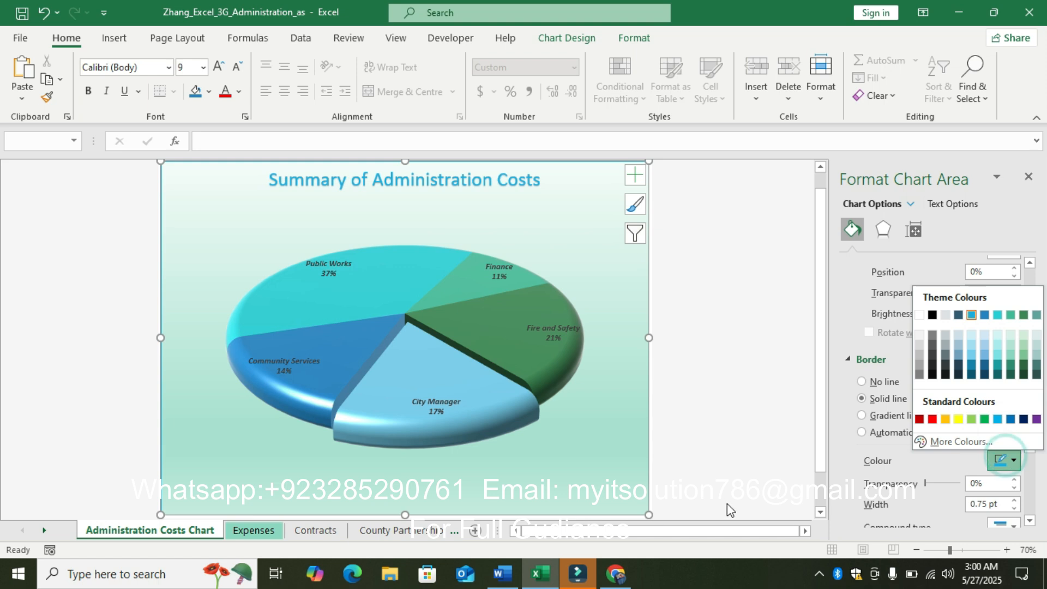
{"action": "left_click", "coordinate": [507, 572]}
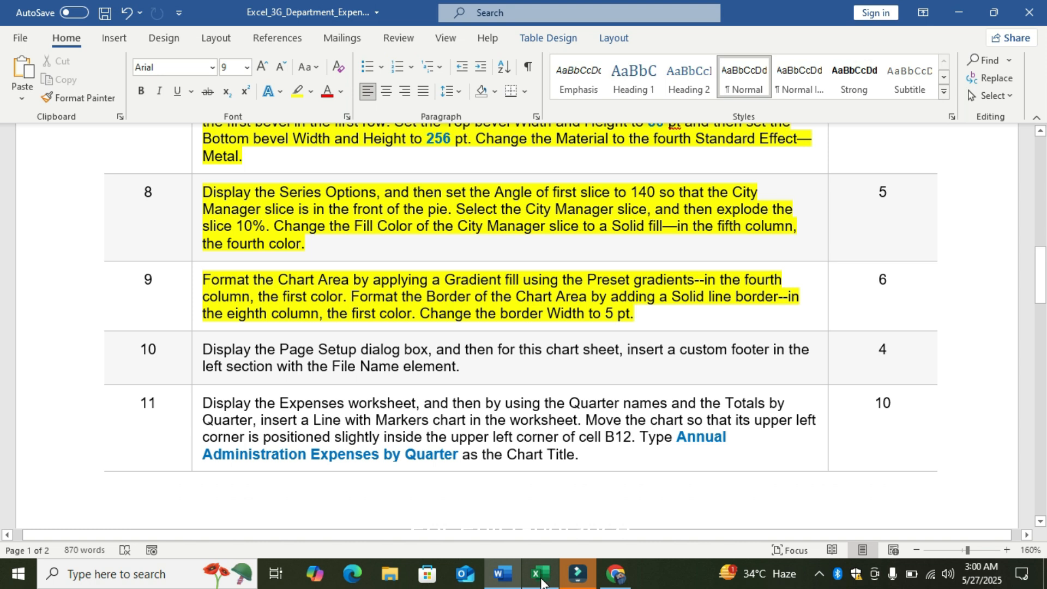
{"action": "left_click", "coordinate": [540, 572]}
{"action": "left_click", "coordinate": [1013, 461]}
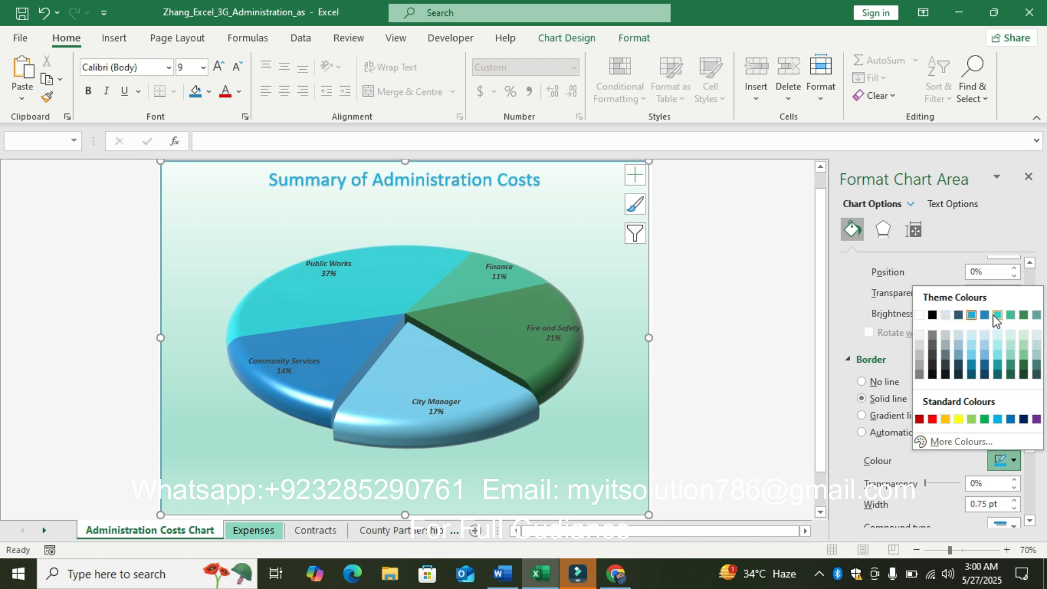
{"action": "left_click", "coordinate": [1010, 315]}
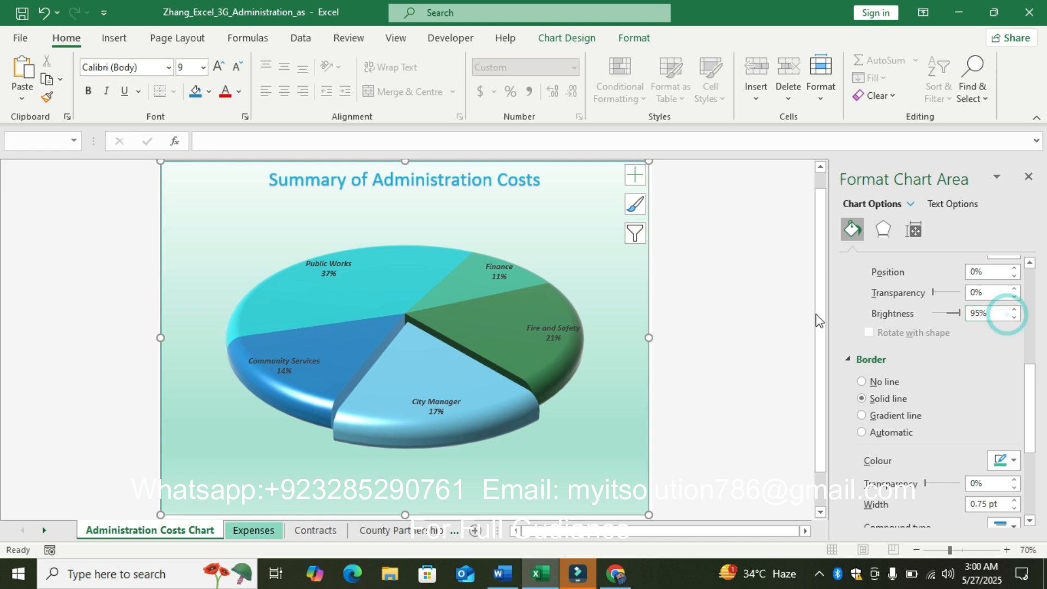
Step: Check the required border width in Word, set the chart area border in Excel to 5 pt, and deselect the chart
{"action": "left_click", "coordinate": [503, 574]}
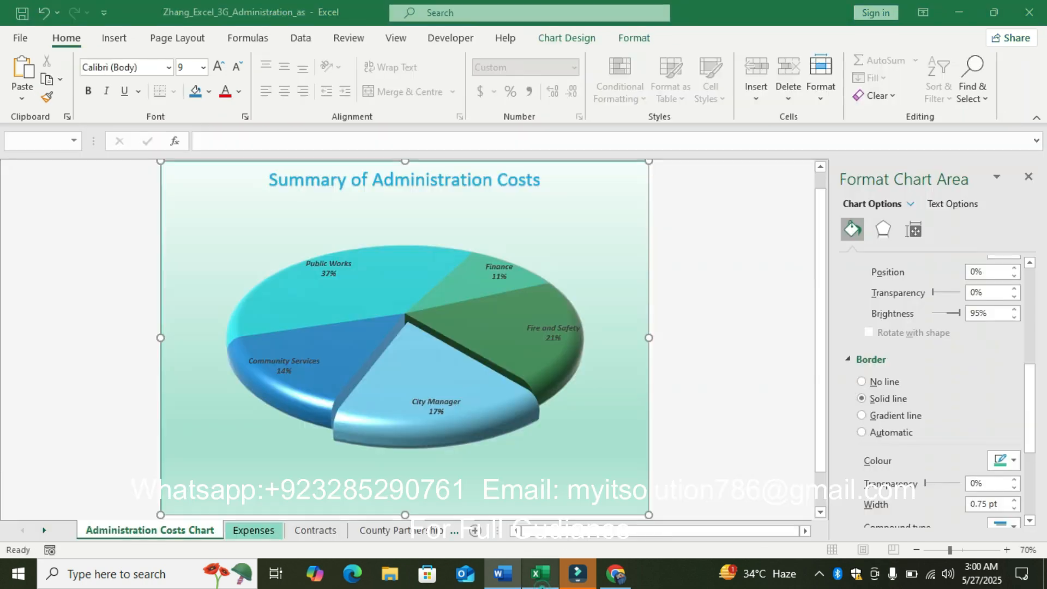
{"action": "left_click", "coordinate": [539, 573]}
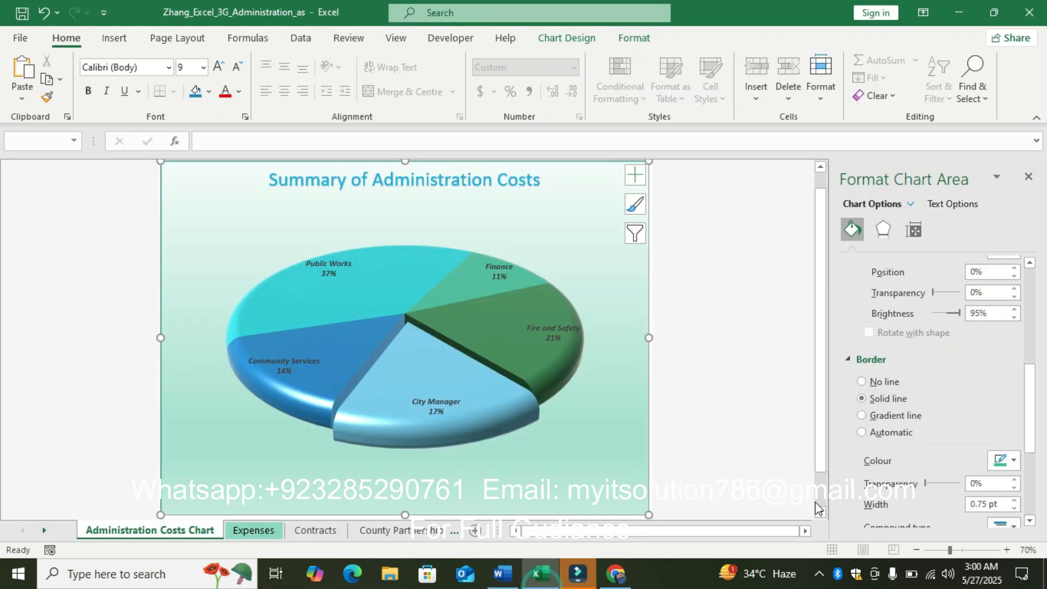
{"action": "left_click", "coordinate": [1004, 504]}
{"action": "key", "text": "BackSpace"}
{"action": "key", "text": "BackSpace"}
{"action": "key", "text": "BackSpace"}
{"action": "key", "text": "BackSpace"}
{"action": "key", "text": "BackSpace"}
{"action": "key", "text": "BackSpace"}
{"action": "key", "text": "BackSpace"}
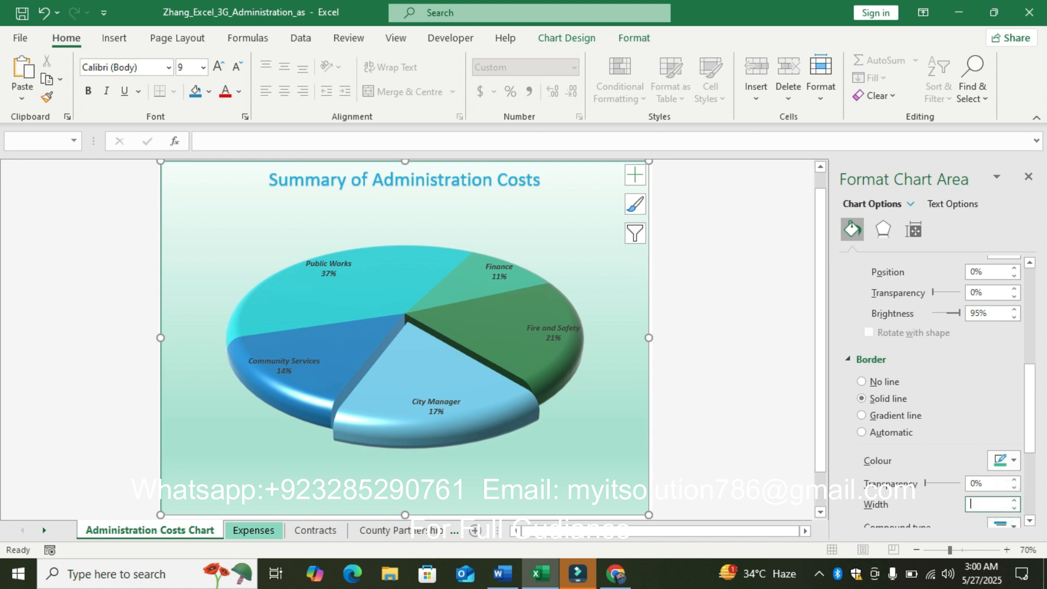
{"action": "type", "text": "5"}
{"action": "key", "text": "Return"}
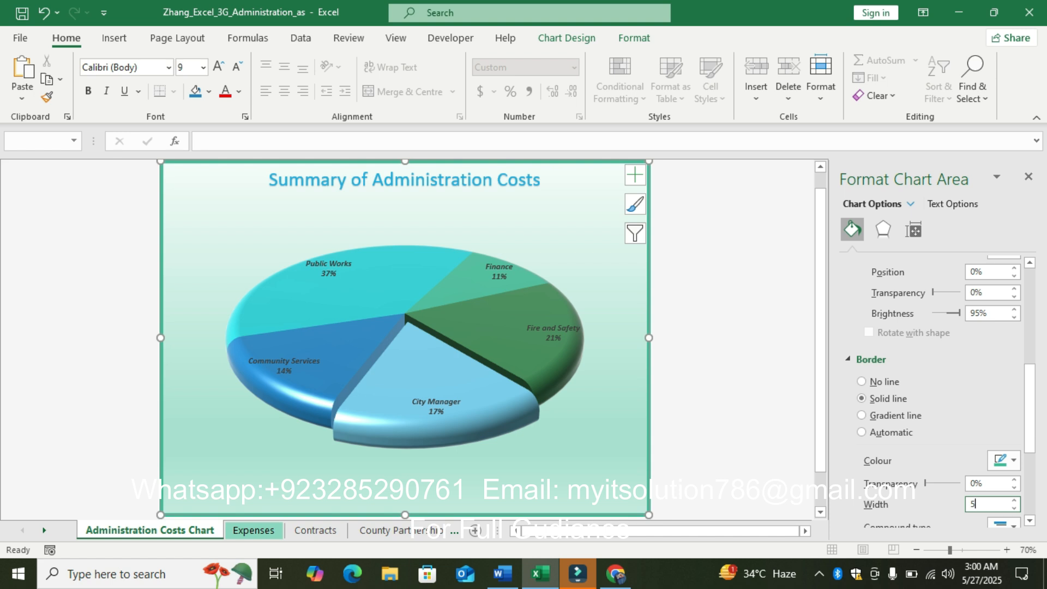
{"action": "left_click", "coordinate": [762, 363]}
Step: Highlight the step 10 instruction in yellow in the Word document, and return to the chart sheet in Excel
{"action": "key", "text": "alt+Tab"}
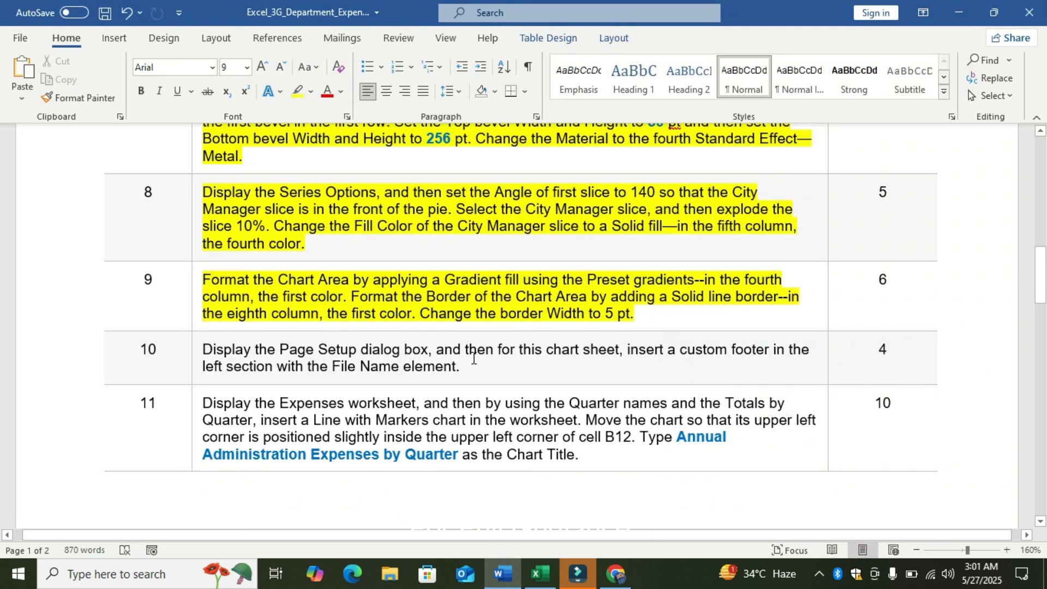
{"action": "left_click", "coordinate": [191, 355]}
{"action": "left_click", "coordinate": [255, 326]}
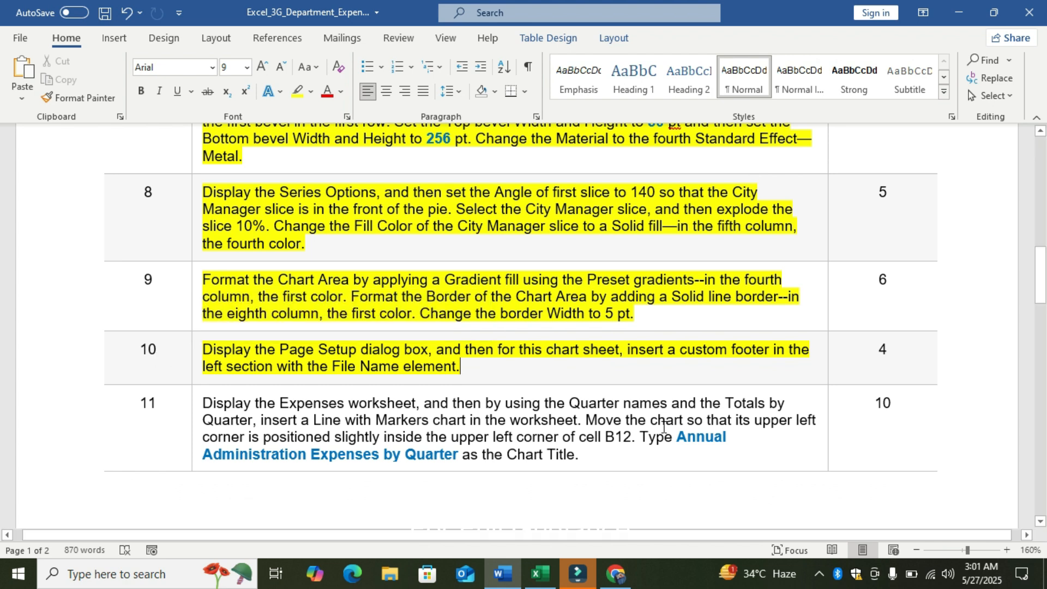
{"action": "left_click", "coordinate": [533, 570]}
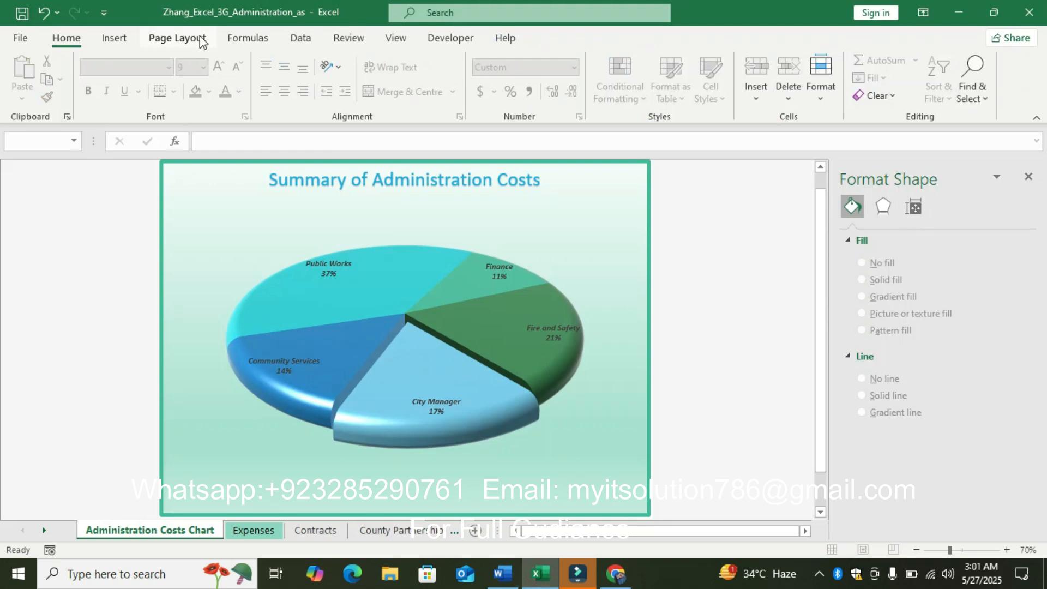
Step: Open the chart sheet's header and footer settings in Page Setup, and recheck the step 10 footer instruction in Word
{"action": "left_click", "coordinate": [178, 38]}
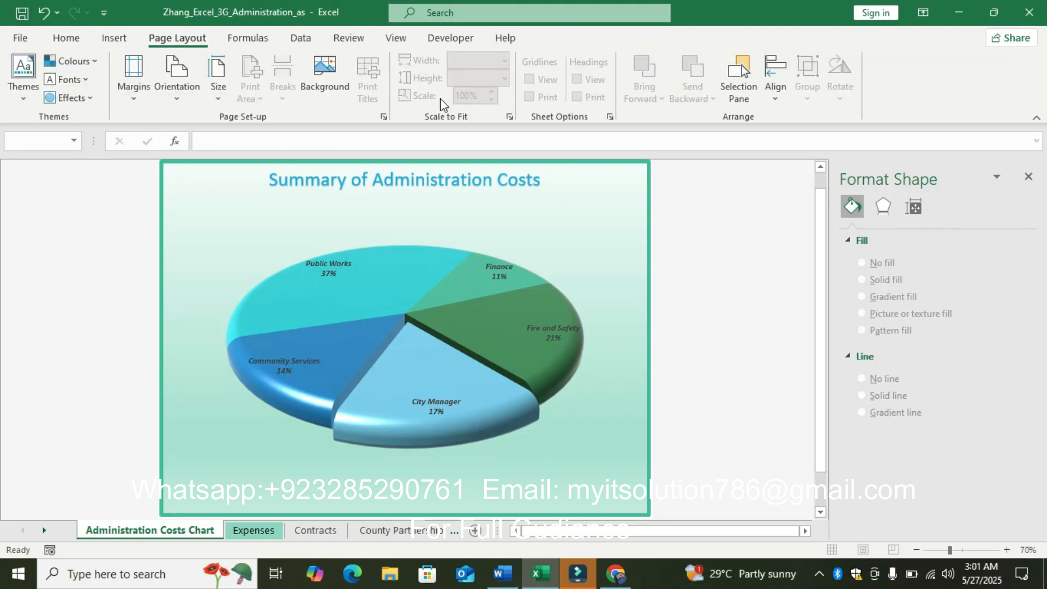
{"action": "left_click", "coordinate": [384, 117]}
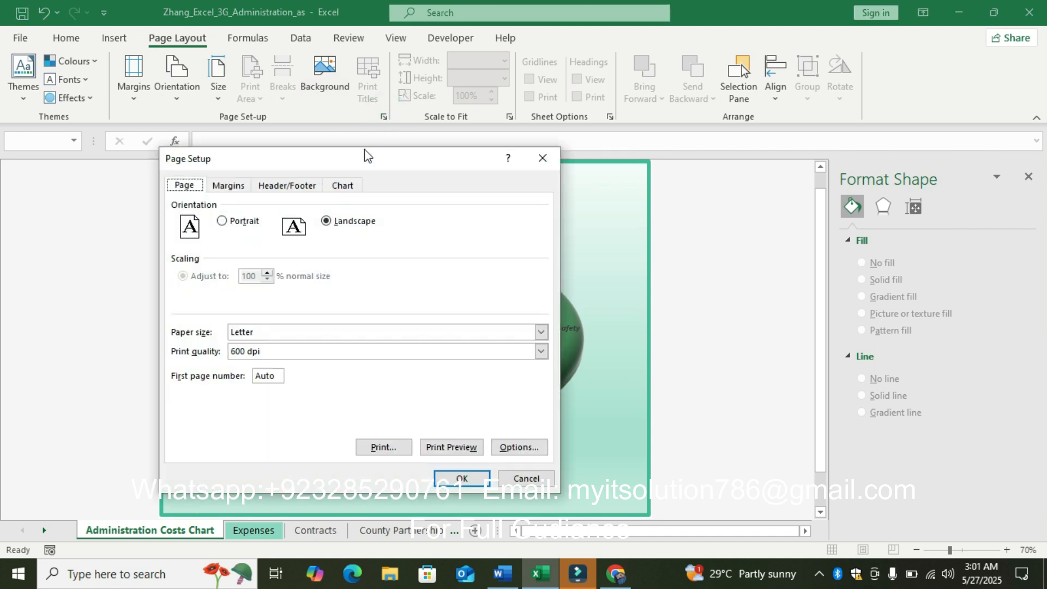
{"action": "left_click", "coordinate": [287, 186]}
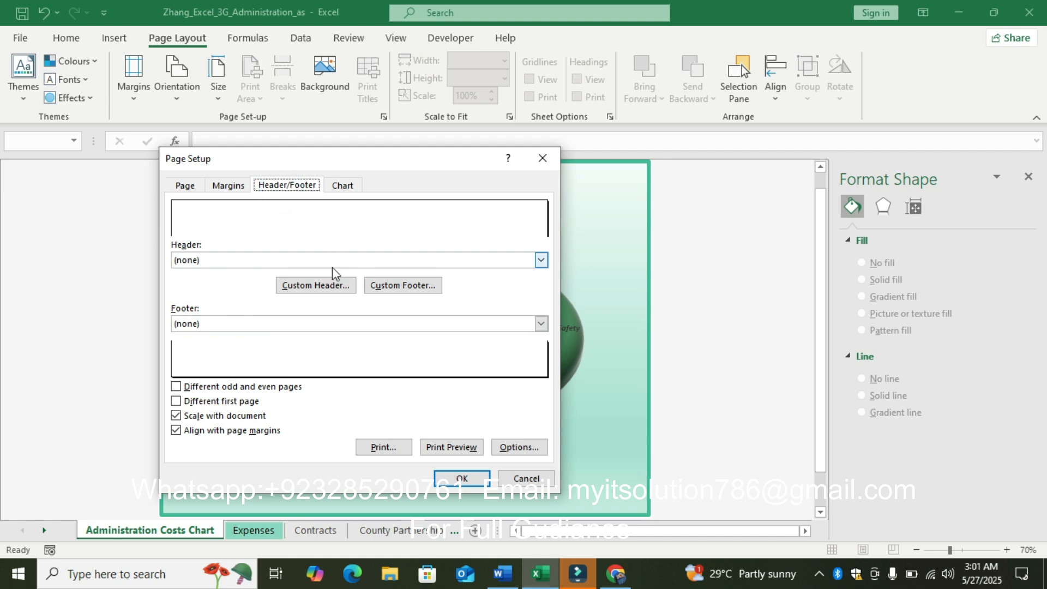
{"action": "left_click", "coordinate": [505, 575]}
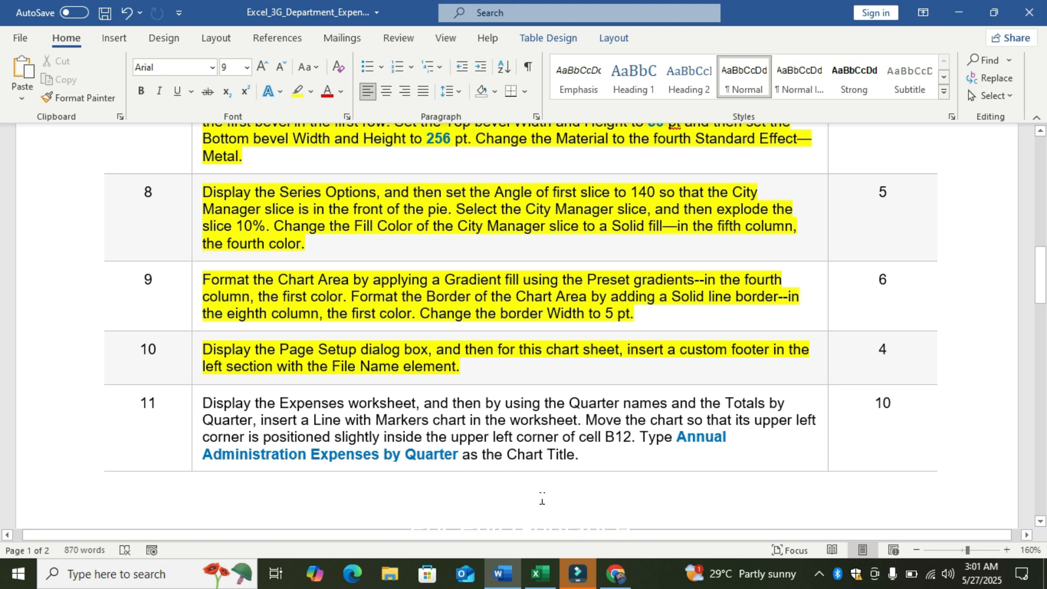
{"action": "left_click", "coordinate": [507, 467]}
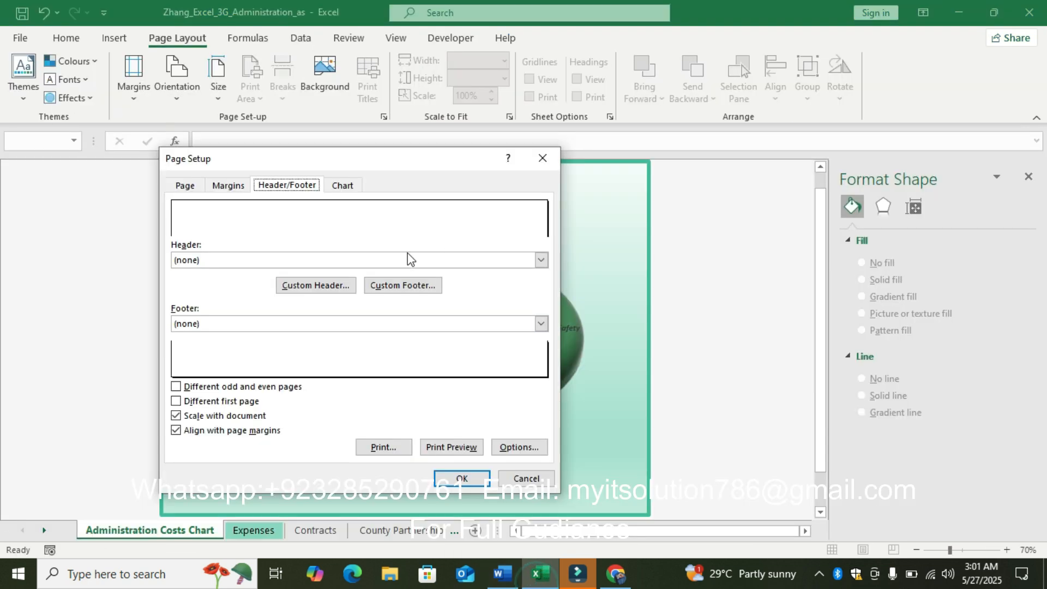
Step: Create a custom footer for the chart sheet with the sheet name in the left section and the file name in the right section
{"action": "left_click", "coordinate": [397, 285]}
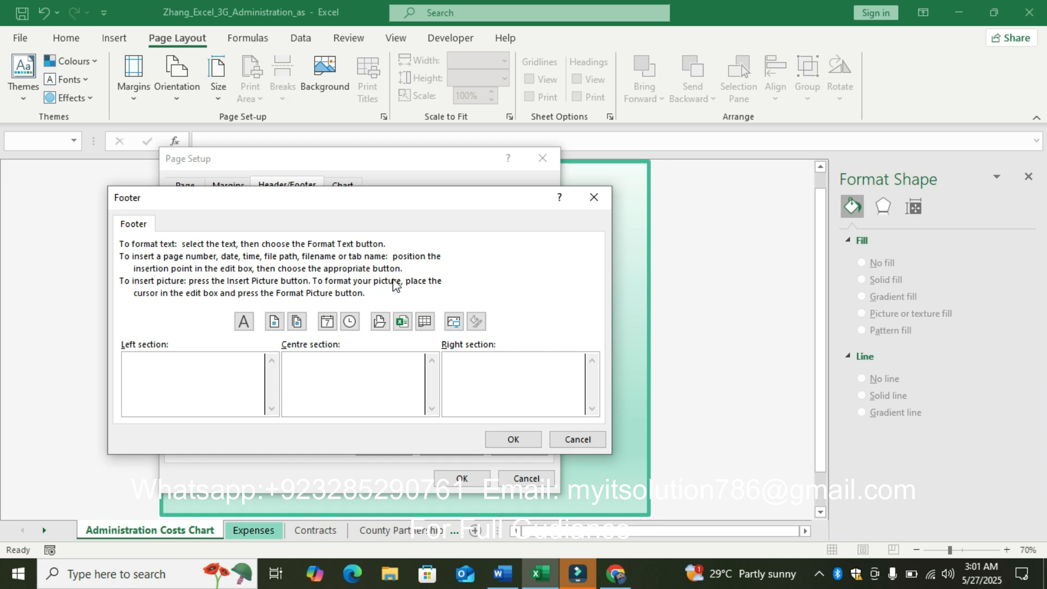
{"action": "left_click", "coordinate": [425, 321]}
{"action": "left_click", "coordinate": [497, 372]}
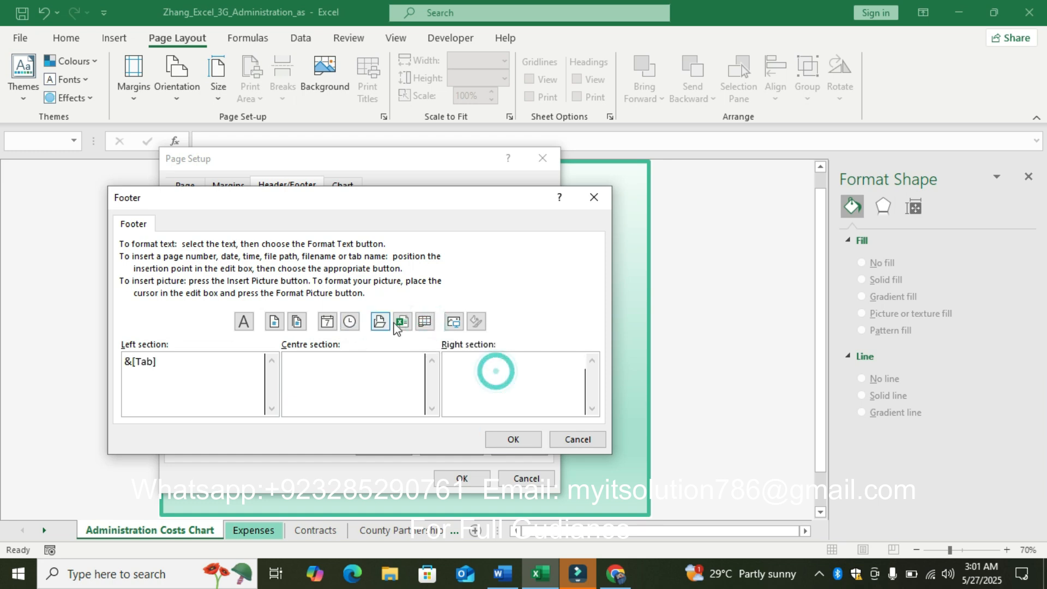
{"action": "left_click", "coordinate": [410, 324]}
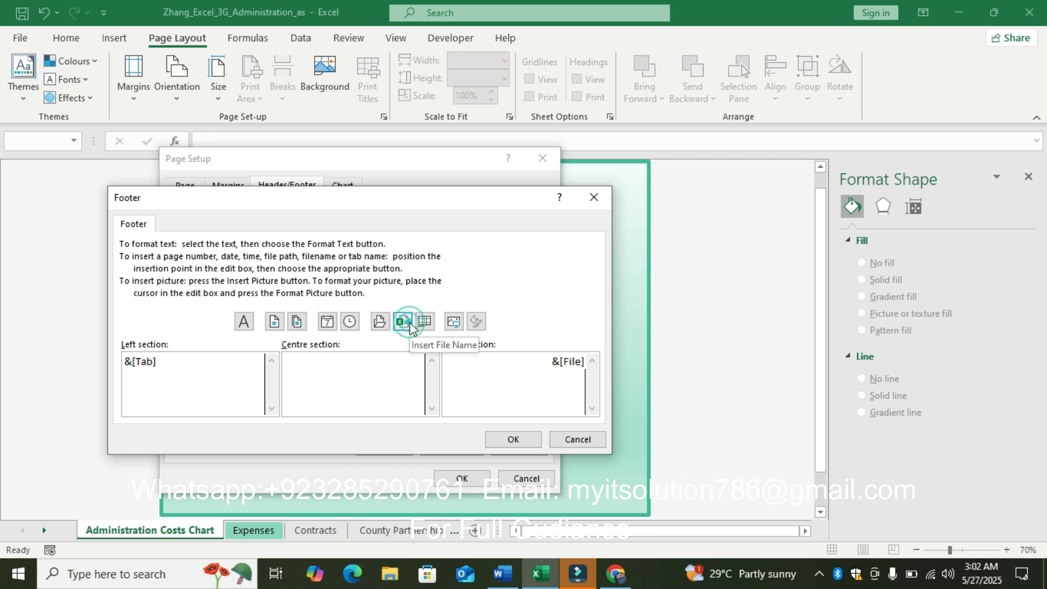
{"action": "left_click", "coordinate": [516, 442]}
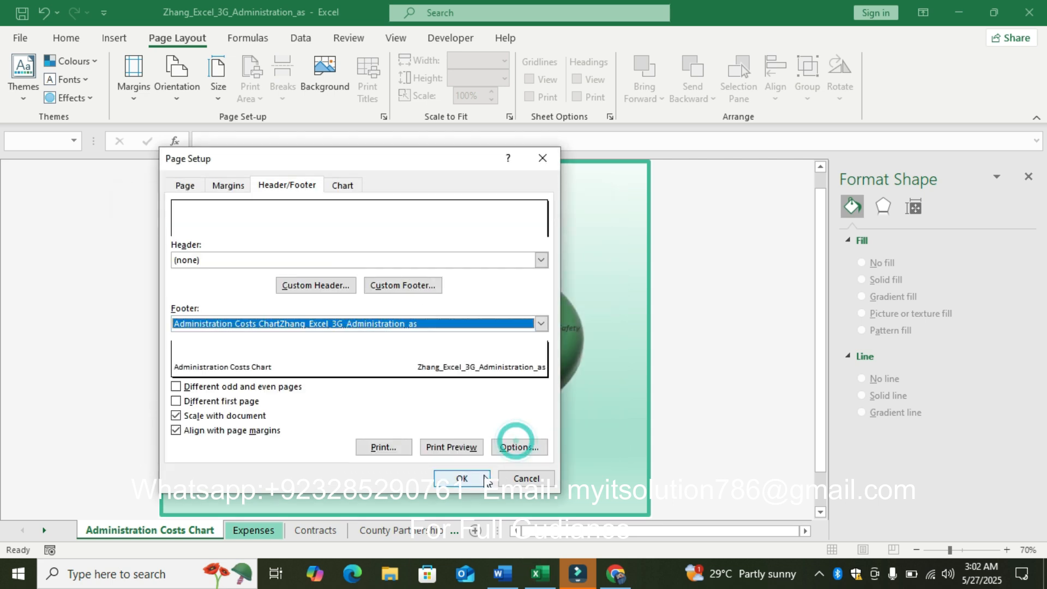
{"action": "left_click", "coordinate": [463, 479]}
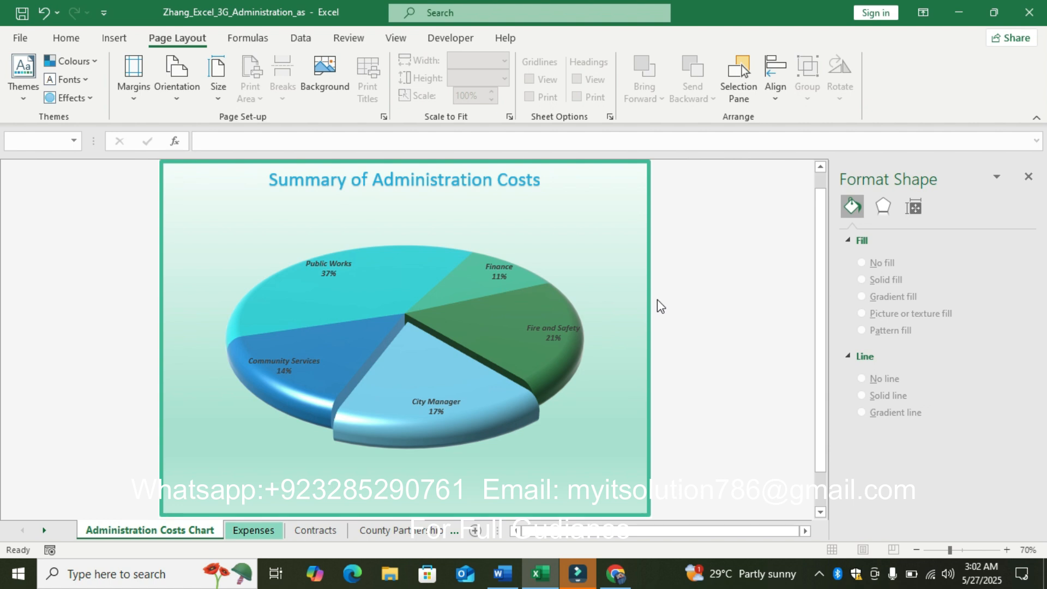
Step: Switch to the Word instructions and review them from the beginning of the document
{"action": "left_click", "coordinate": [505, 573]}
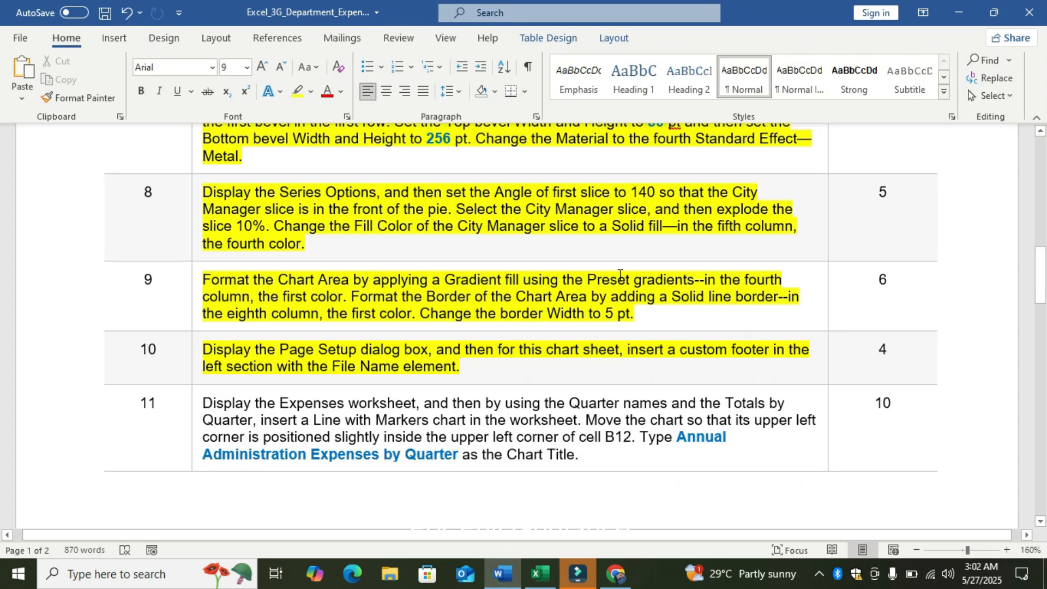
{"action": "left_click_drag", "start_coordinate": [1040, 276], "coordinate": [1043, 140]}
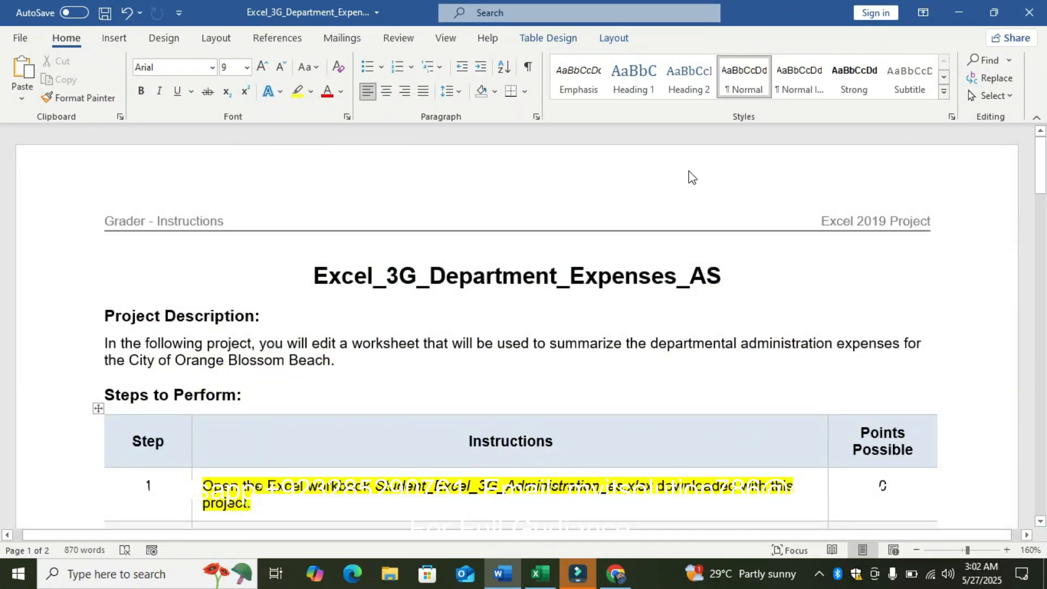